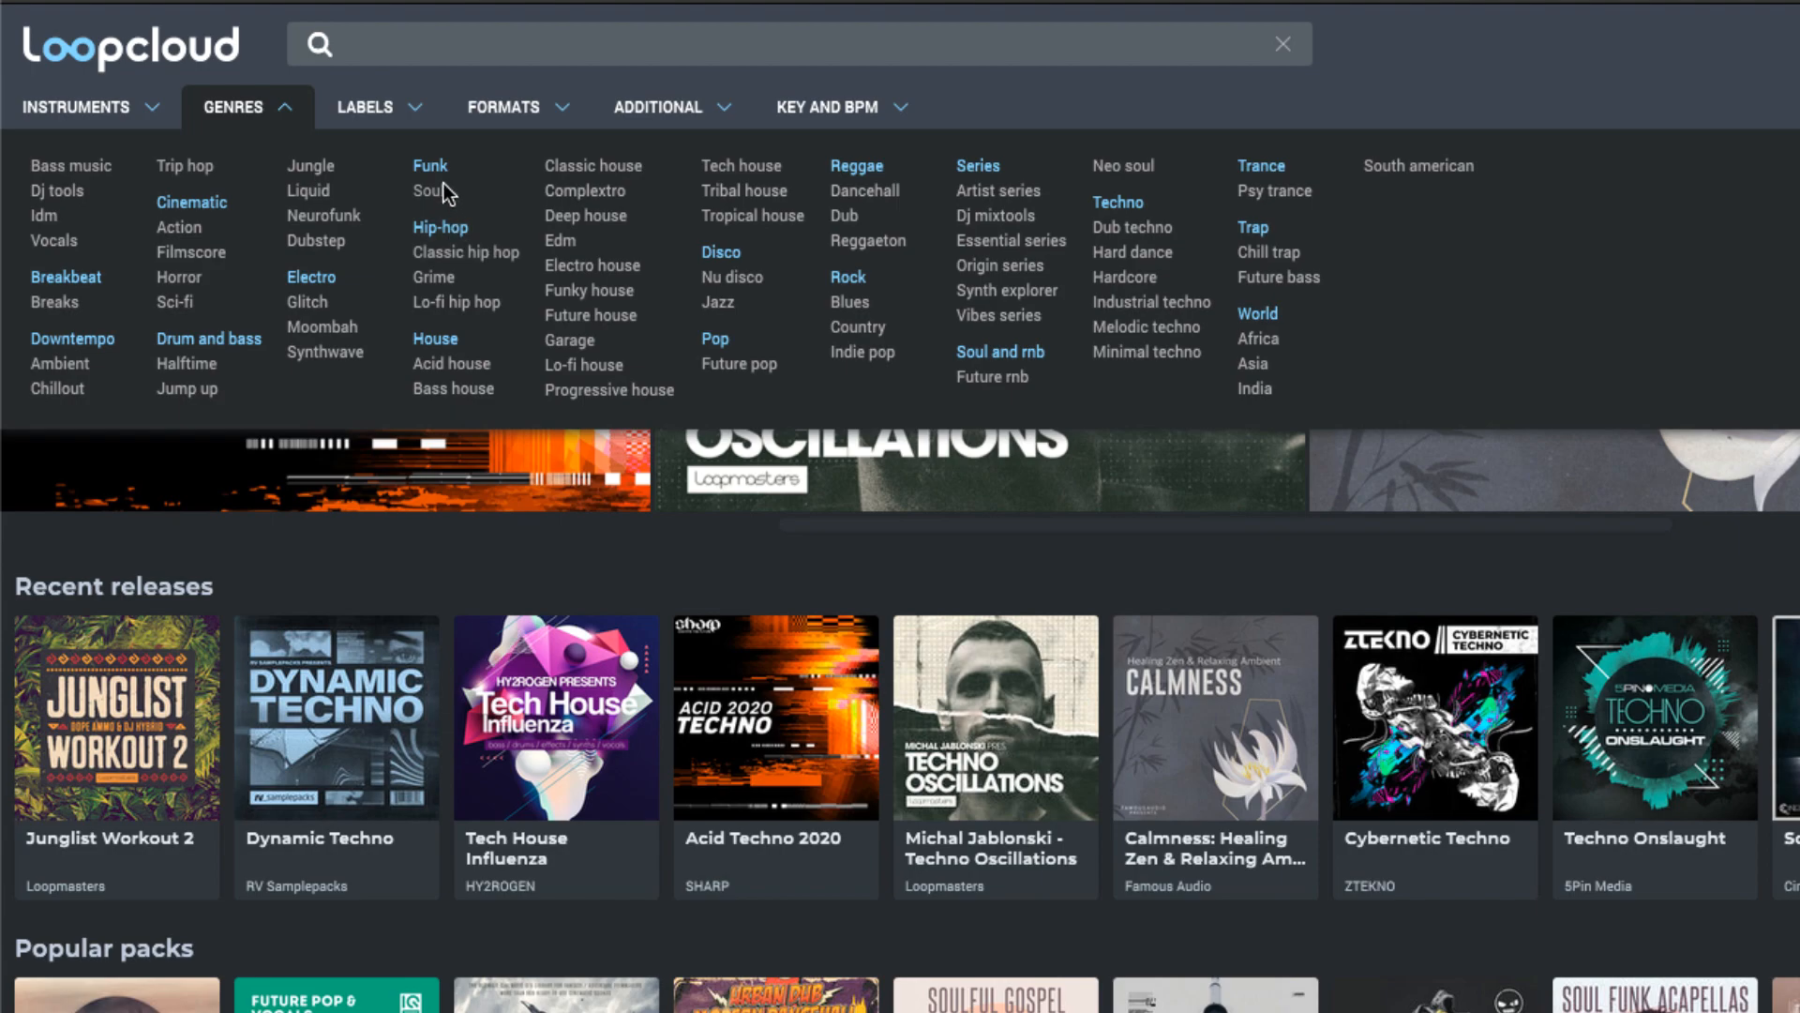
# Filter the sample search to Classic hip hop, Loops and Rhodes, and audition the DWB_90_C_Purple_RhodesNormal.rx2 loop.
pyautogui.click(484, 251)
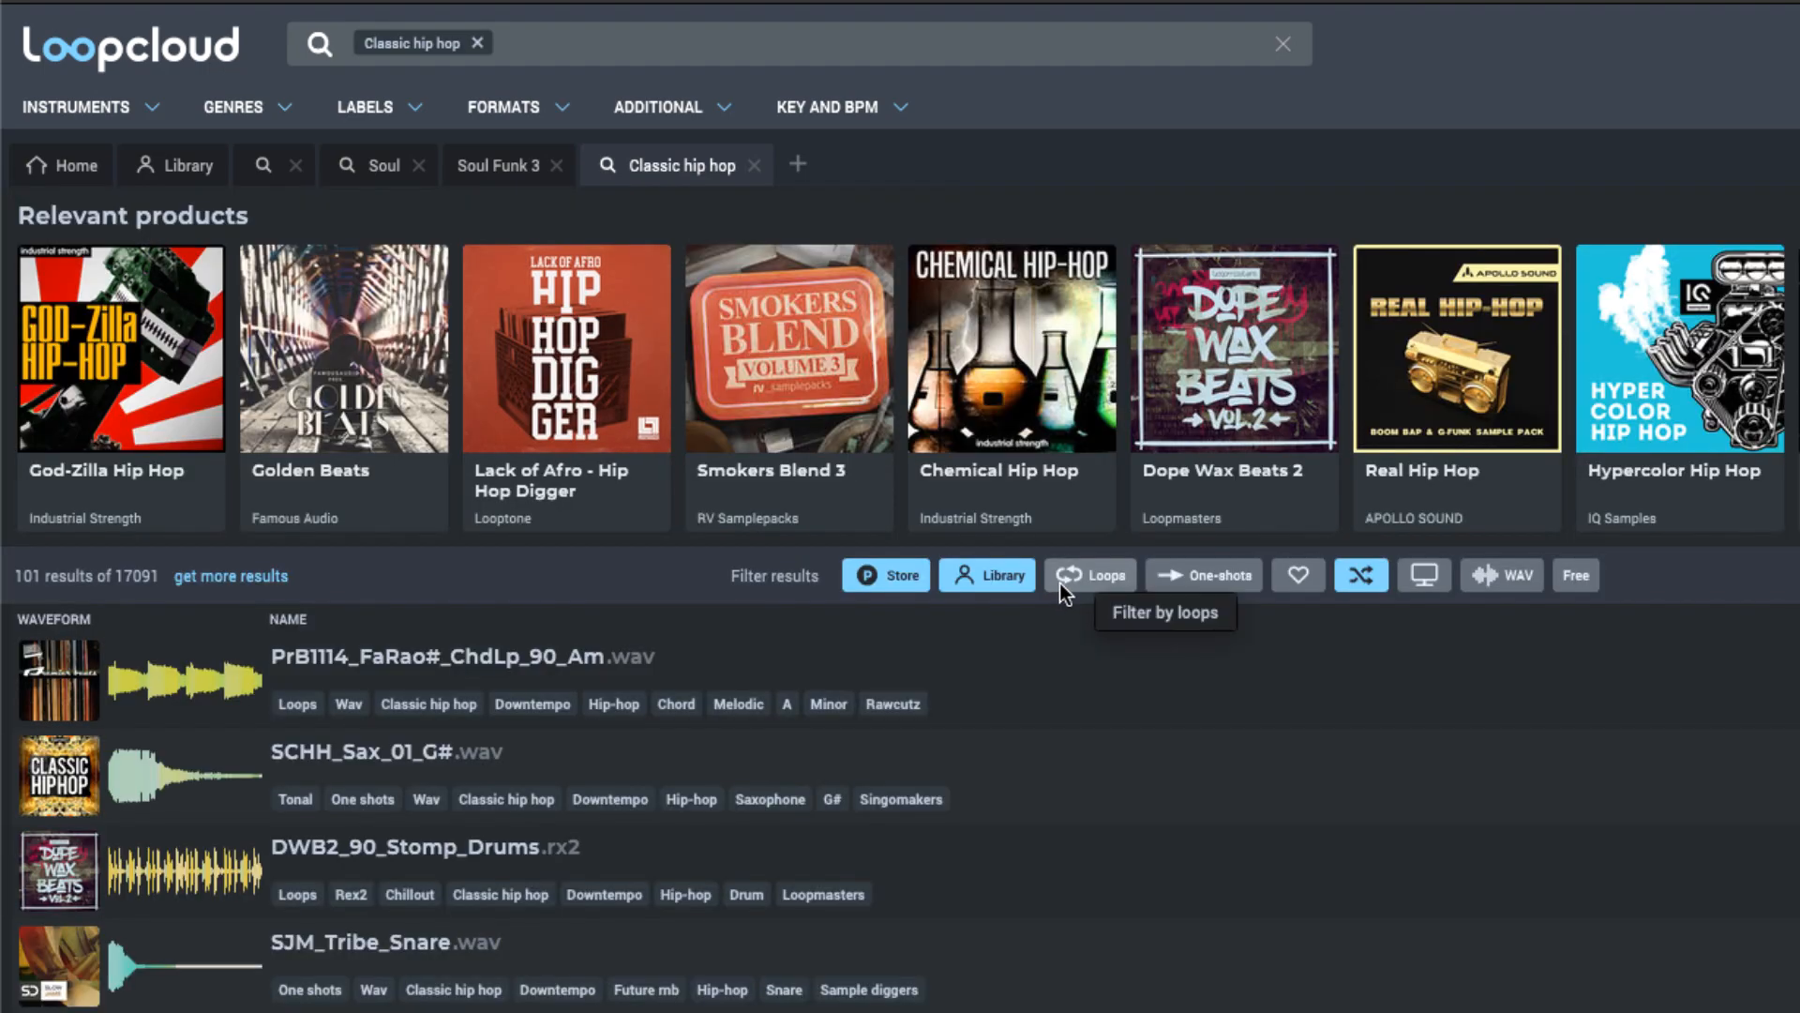
pyautogui.click(1059, 583)
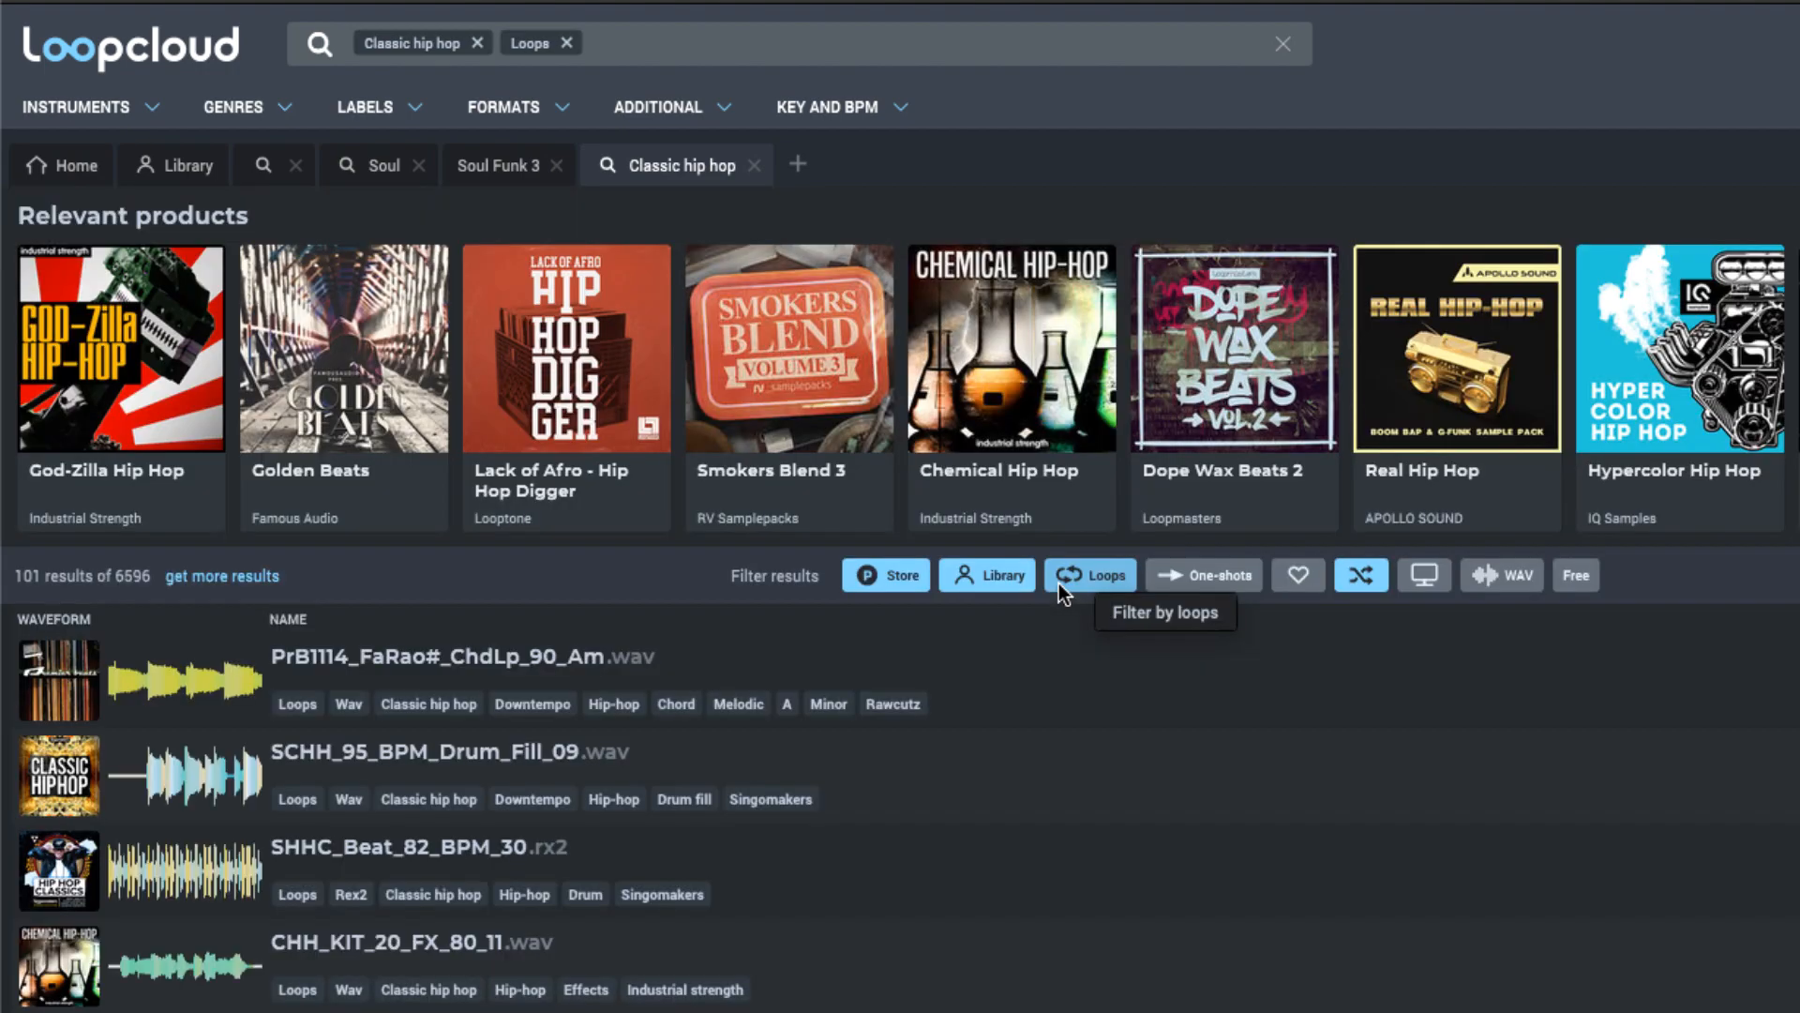
pyautogui.click(142, 116)
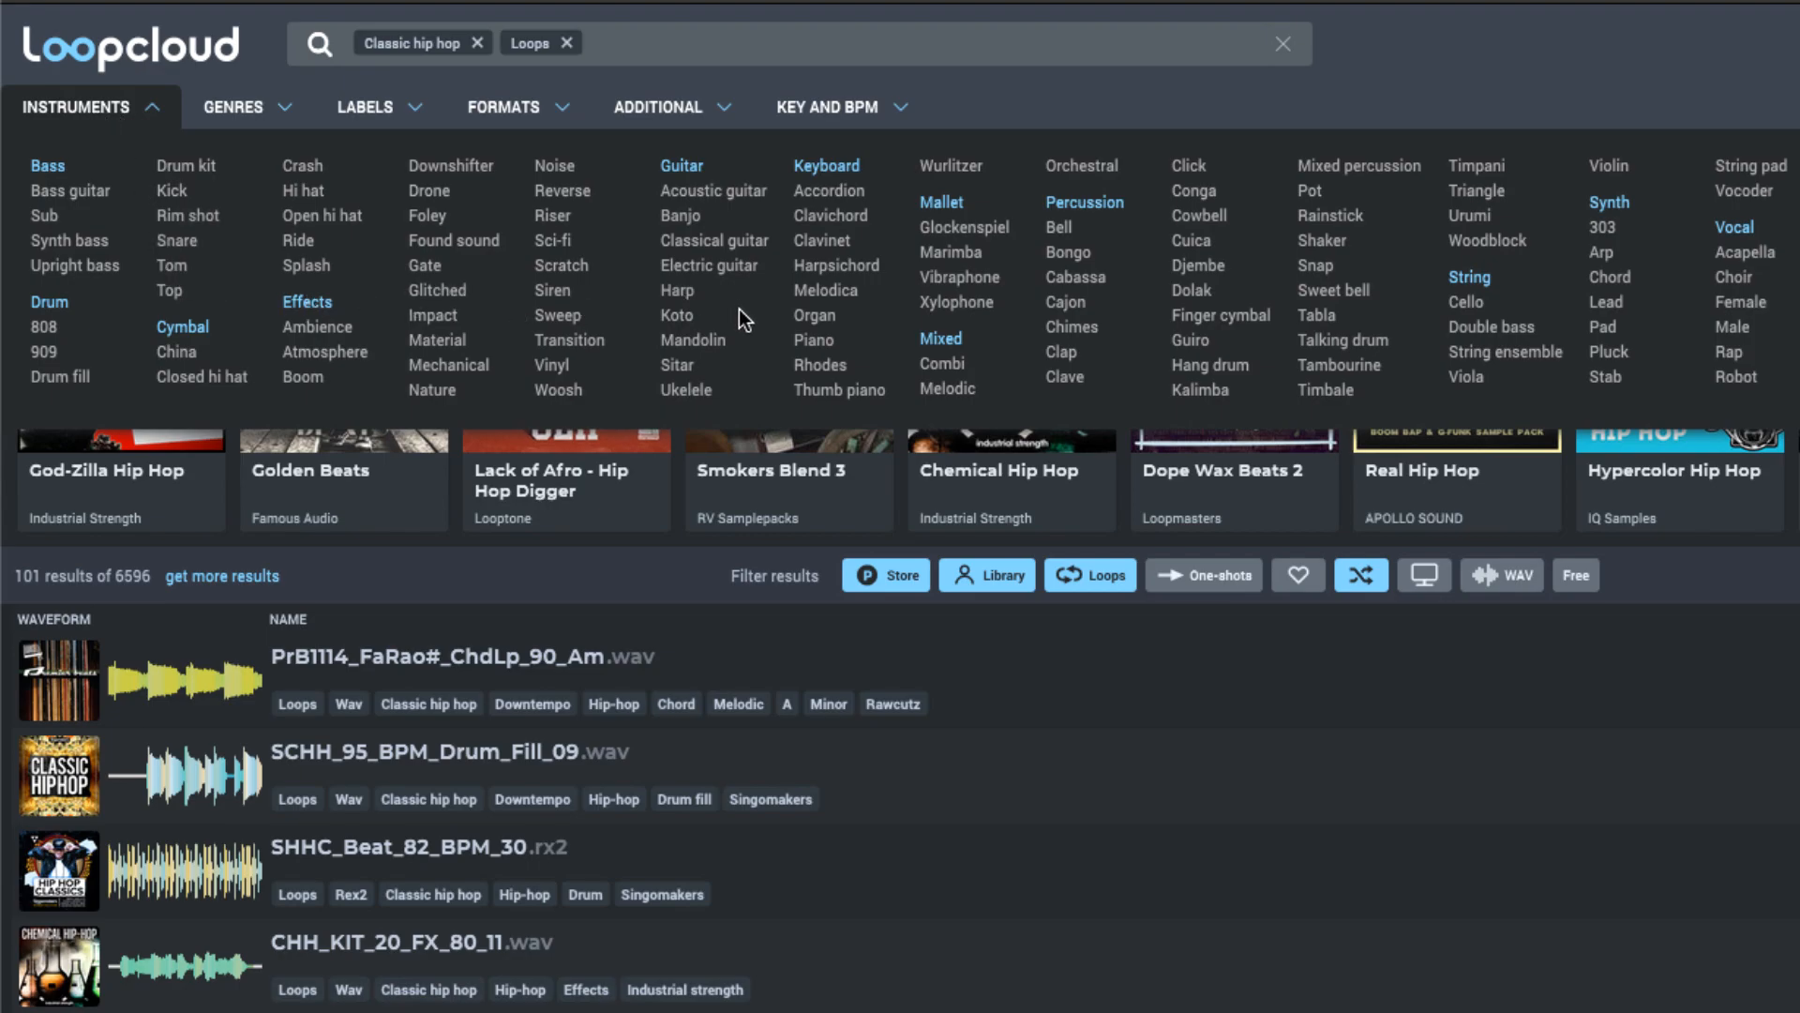
pyautogui.click(821, 364)
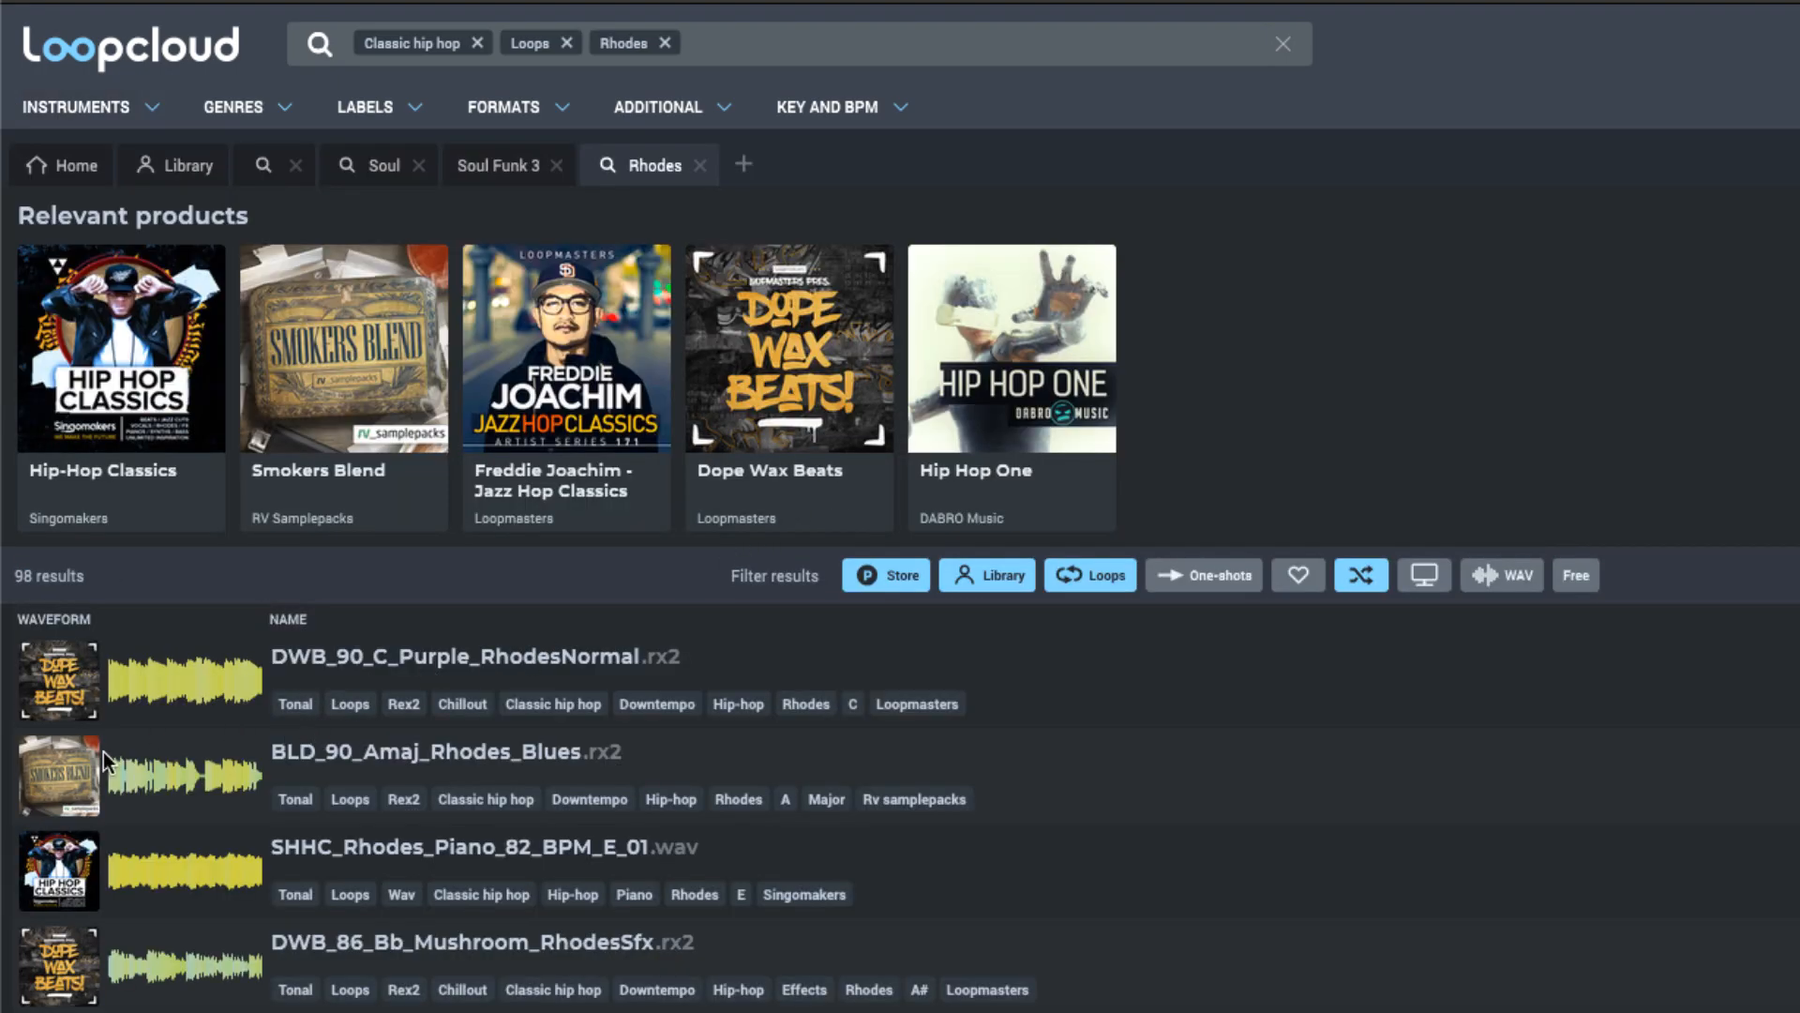
pyautogui.click(75, 678)
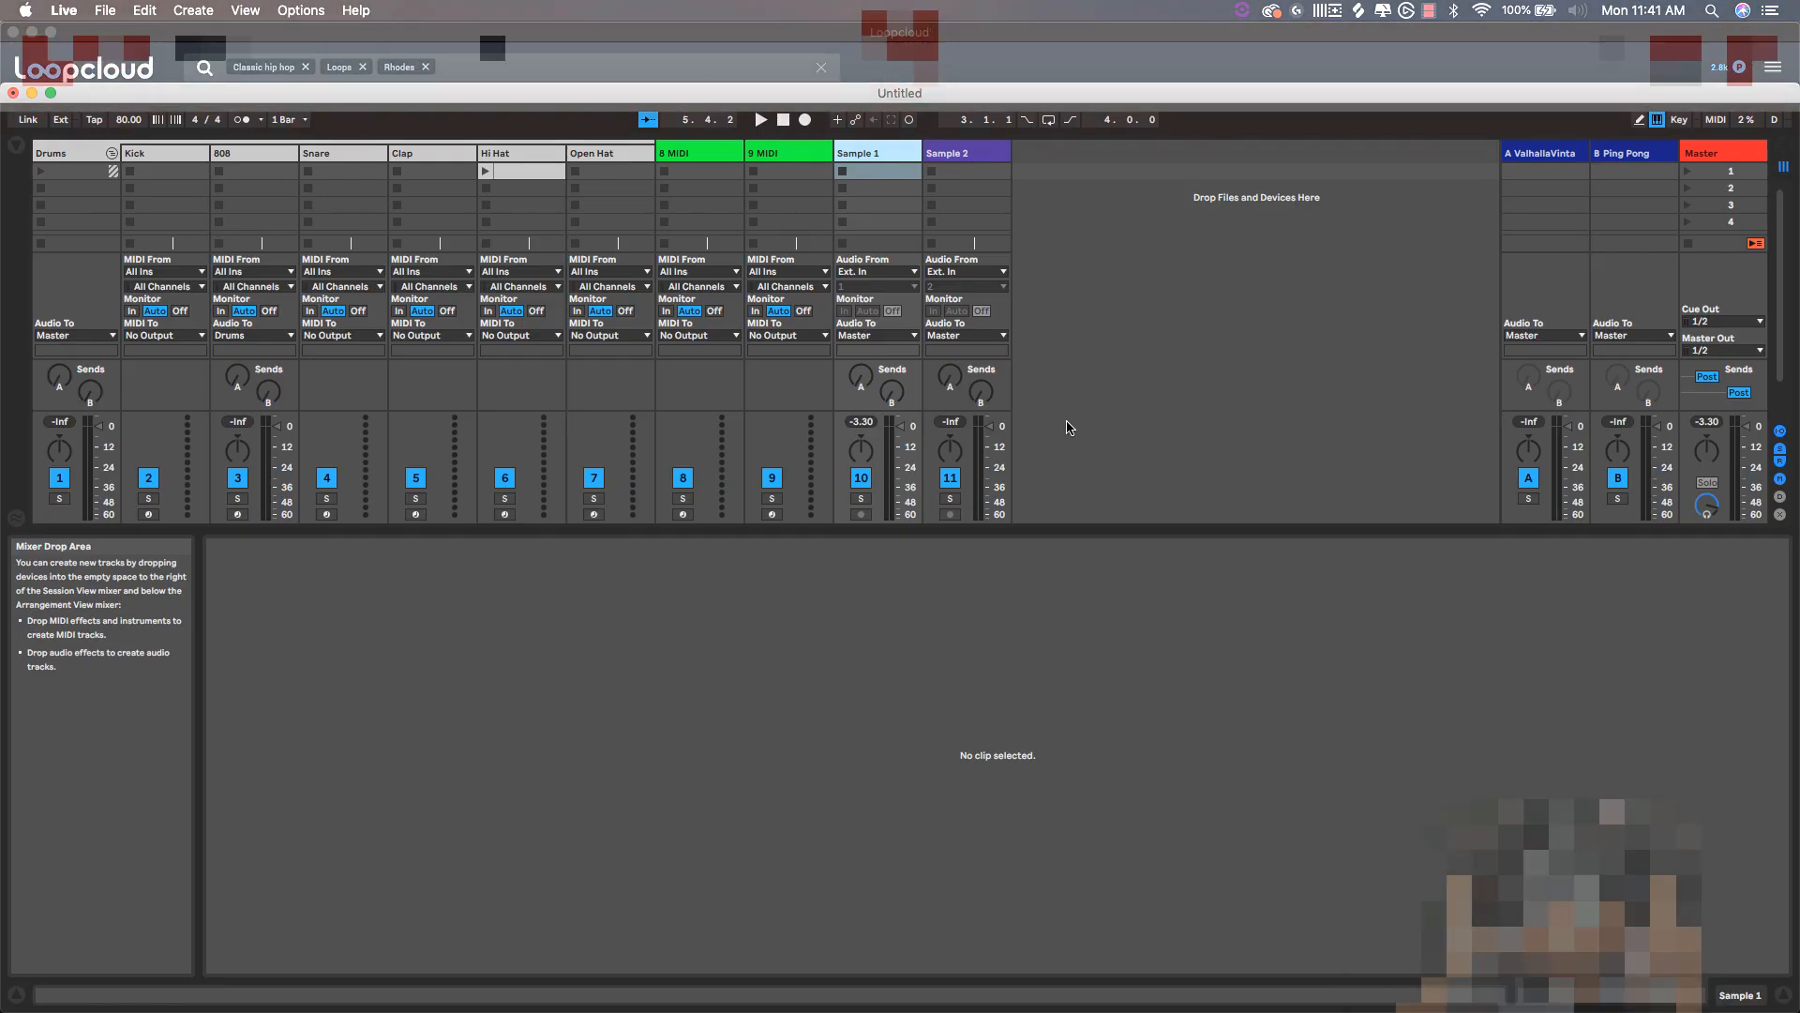
pyautogui.click(1078, 329)
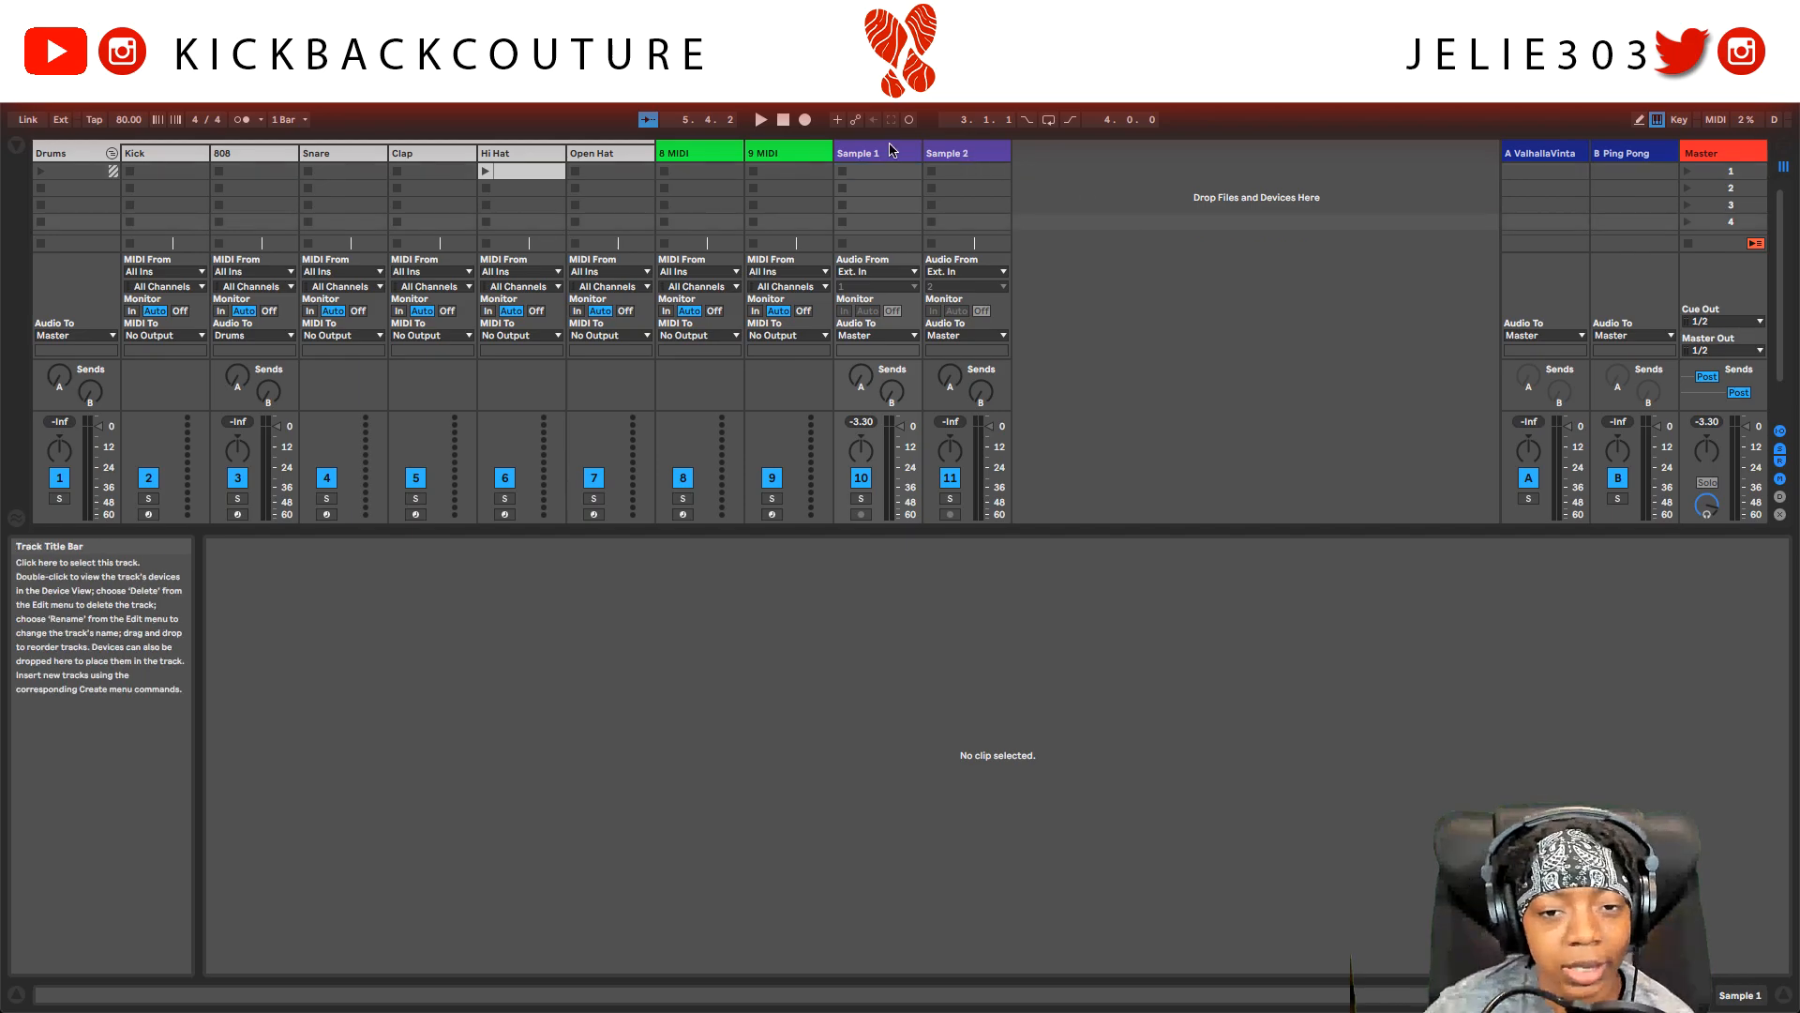
pyautogui.click(947, 155)
pyautogui.click(871, 155)
pyautogui.click(947, 155)
pyautogui.click(872, 155)
pyautogui.click(943, 154)
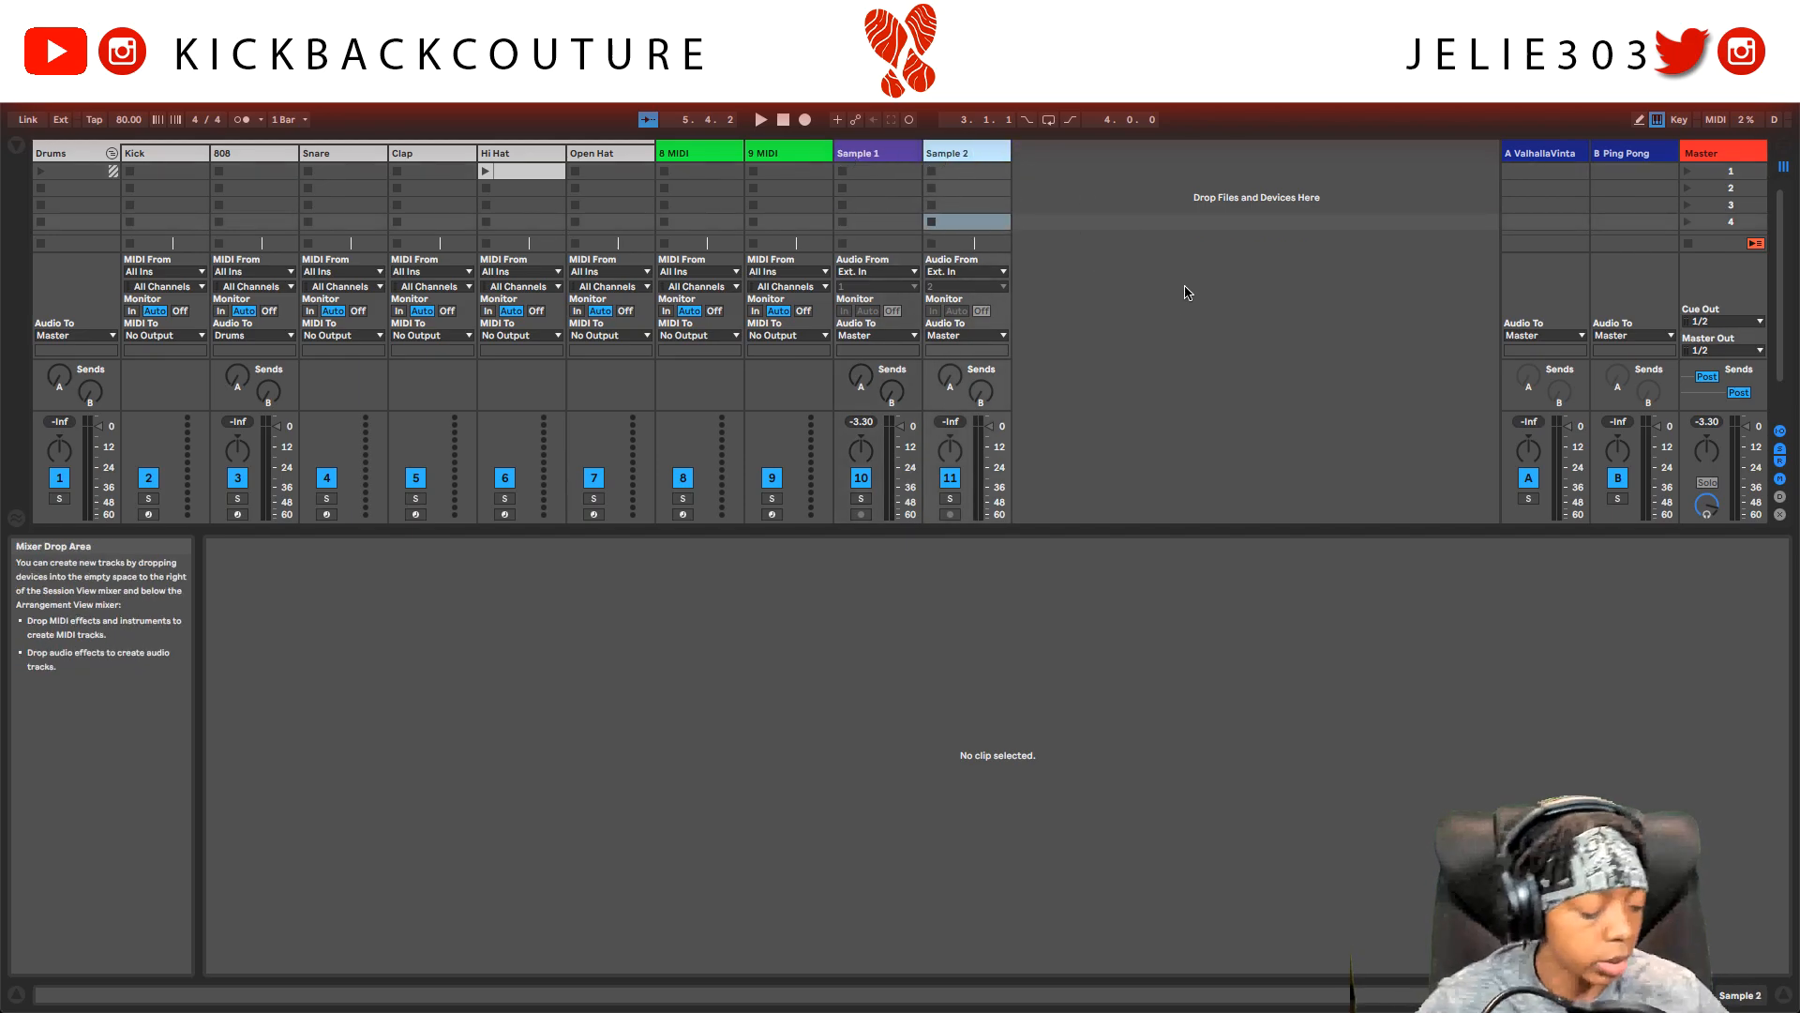
# Insert two new audio tracks after the Sample 2 track in Ableton Live, and delete both.
pyautogui.hotkey('ctrl', 't')
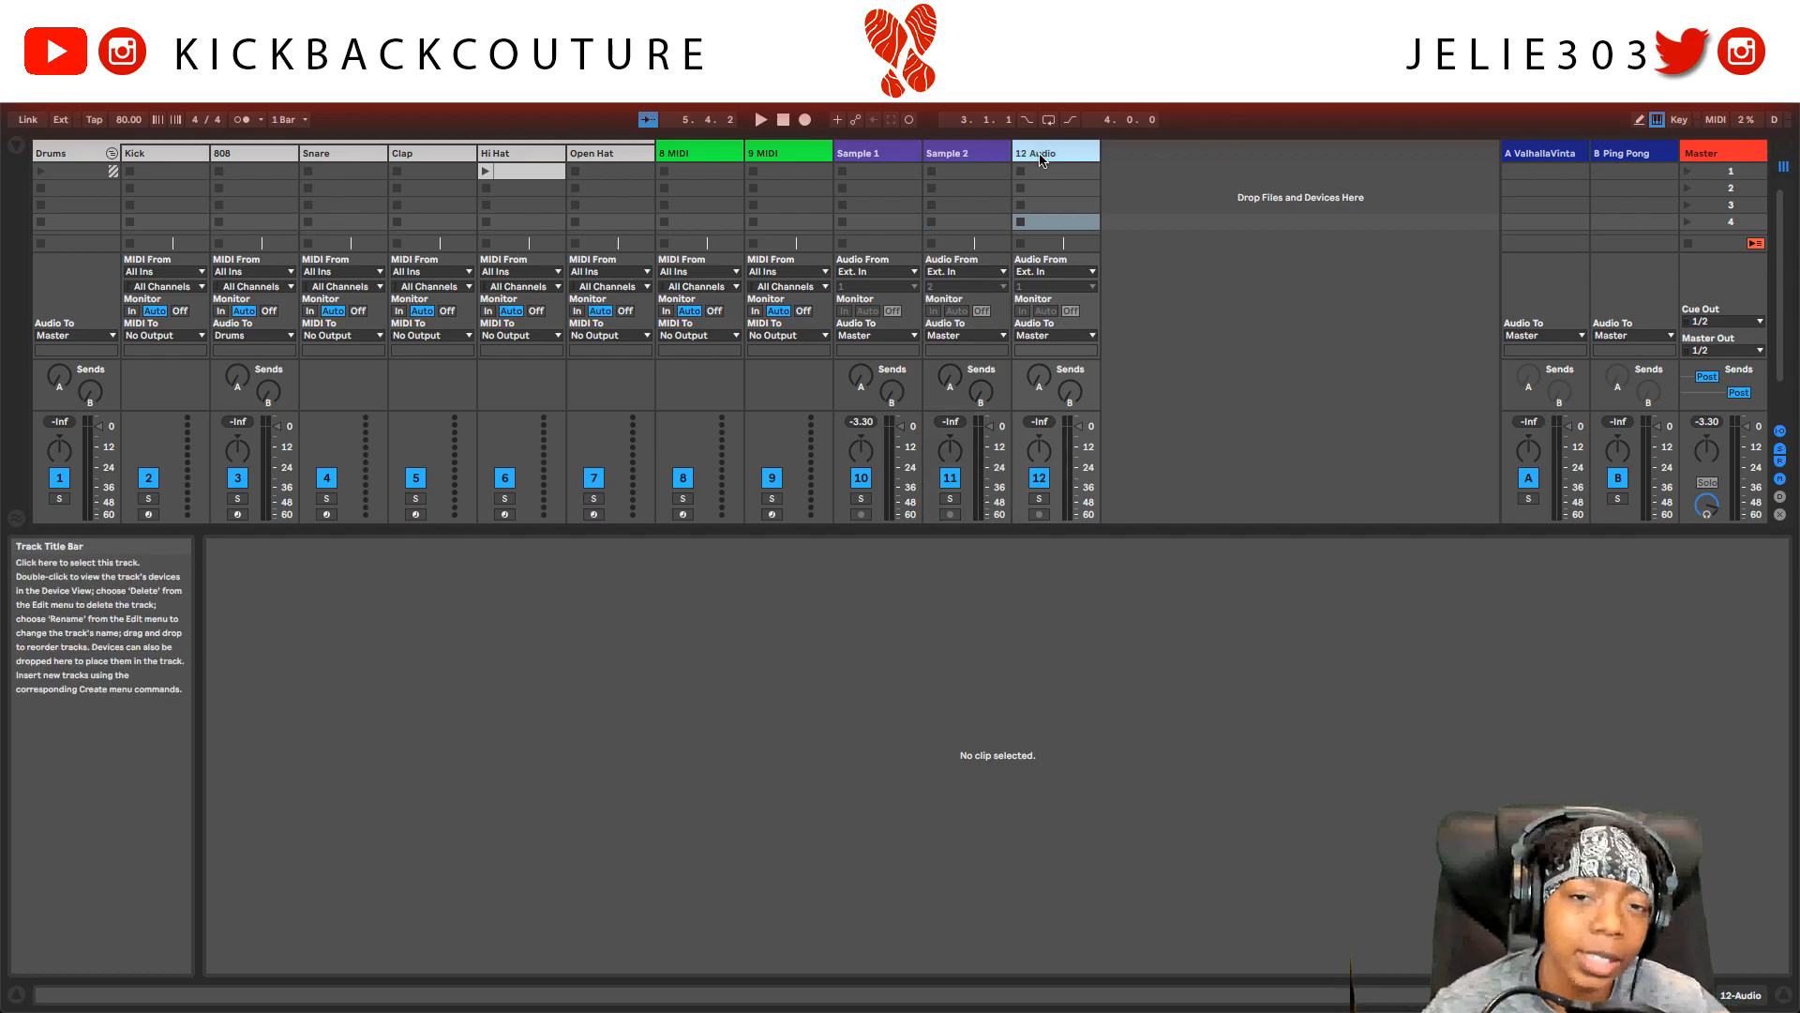
pyautogui.rightClick(1144, 170)
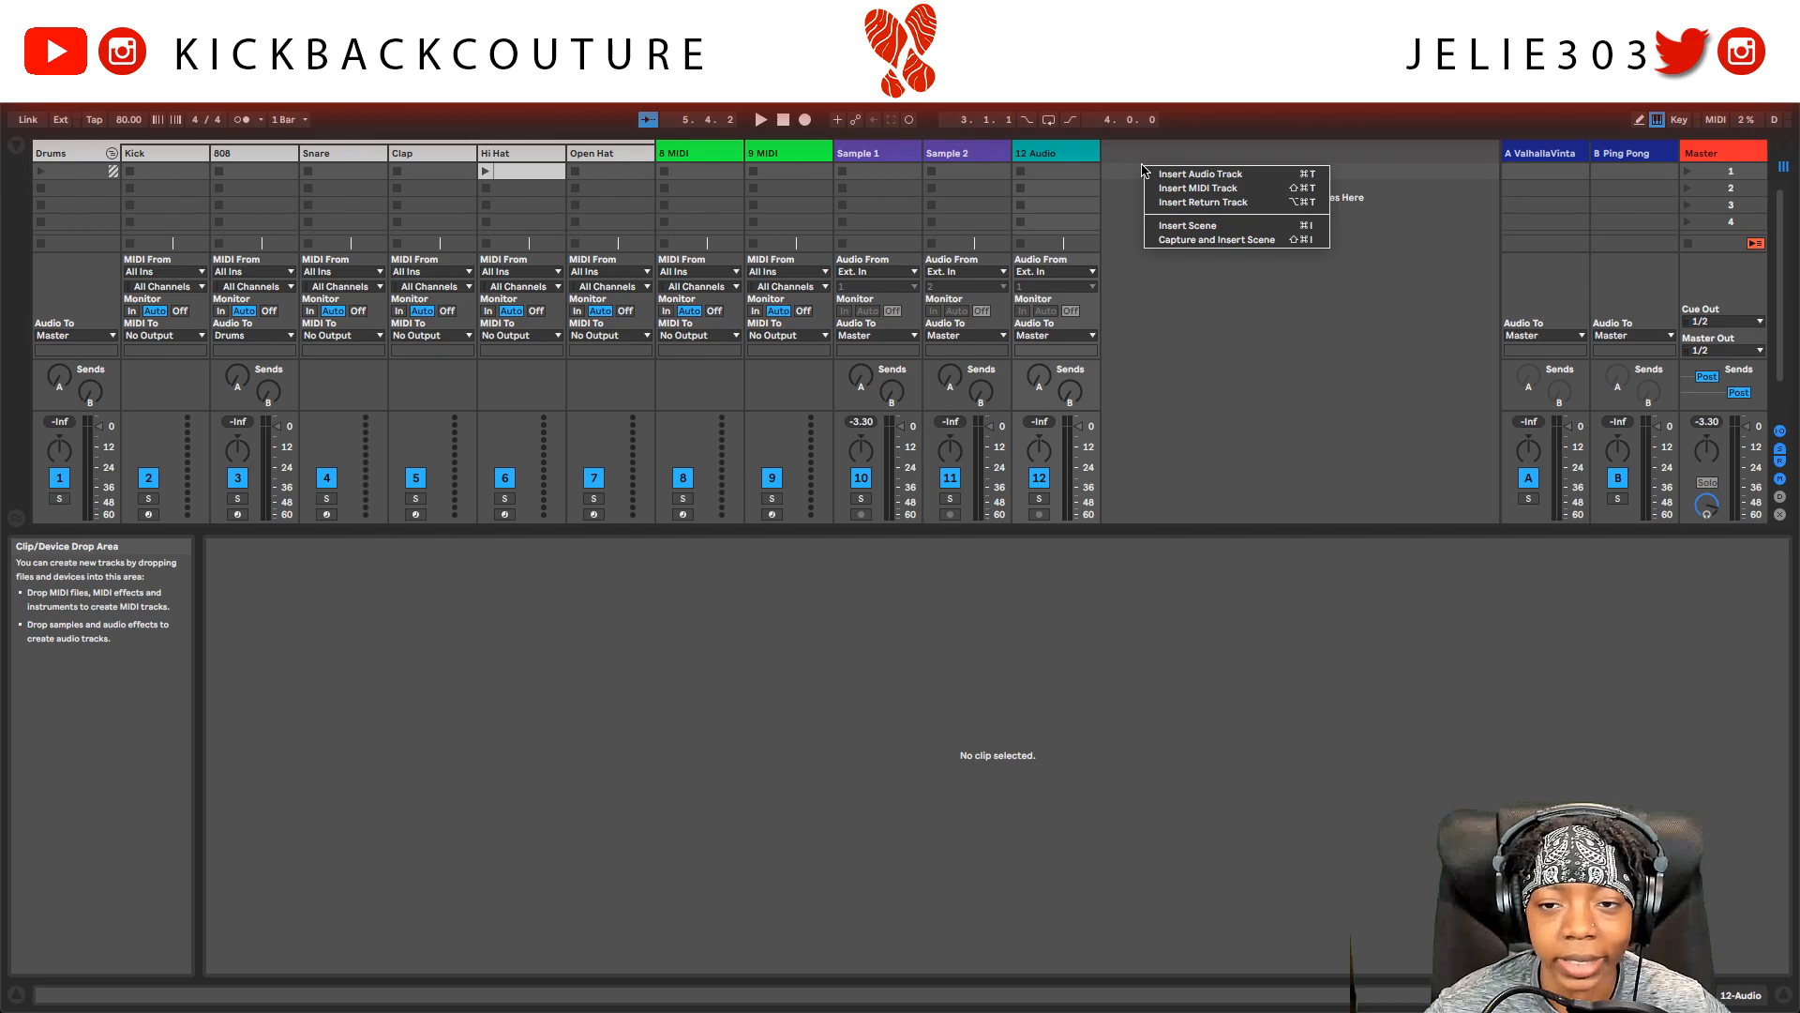
pyautogui.click(1190, 174)
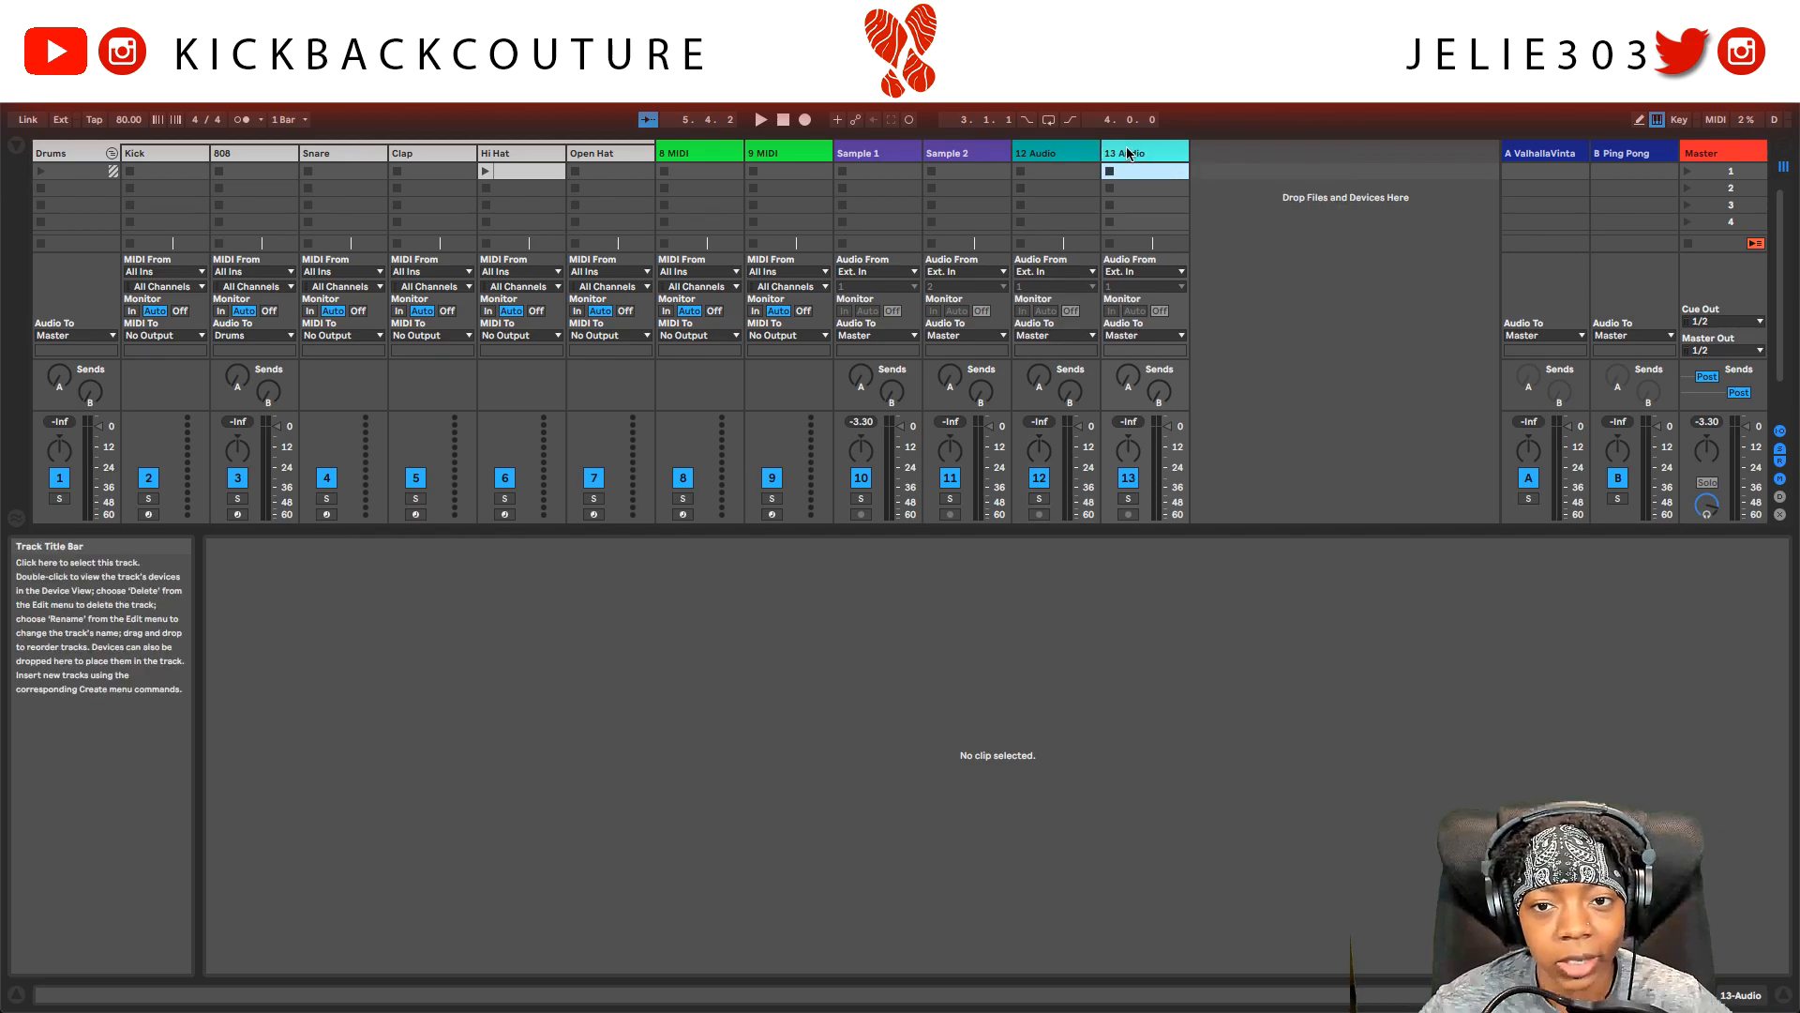
pyautogui.press('Delete')
pyautogui.press('Delete')
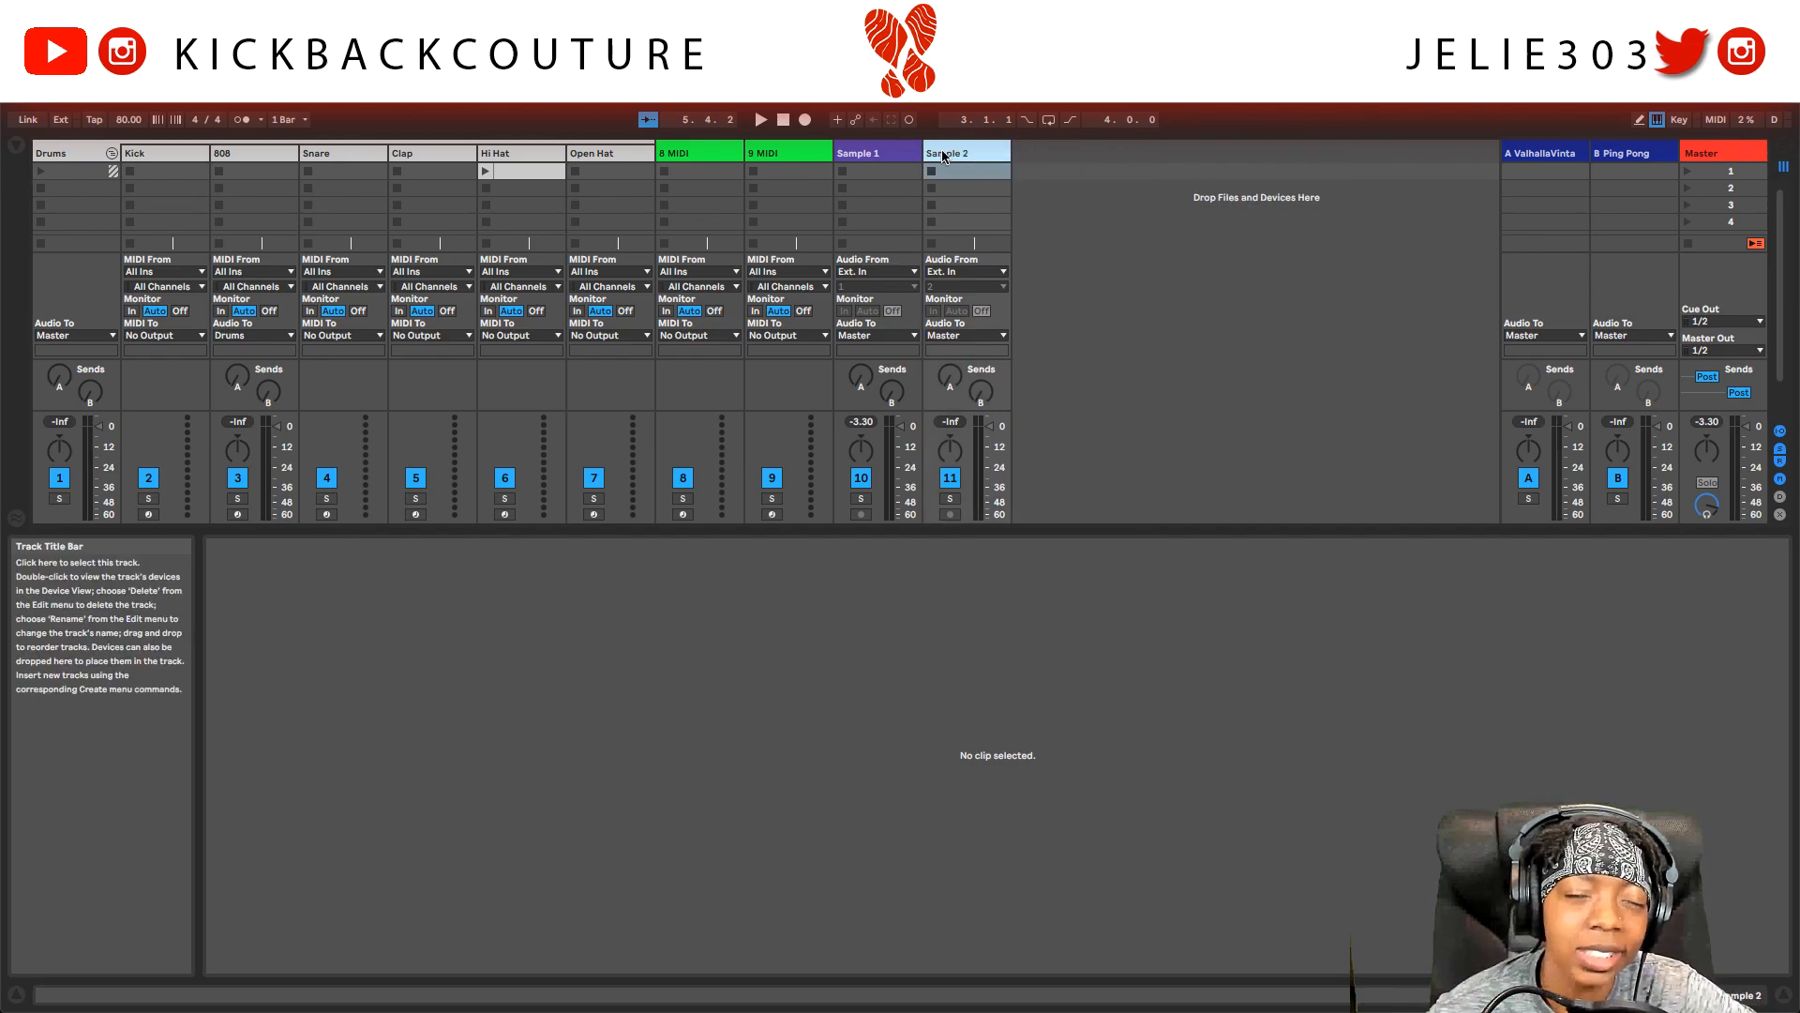
# Place the DWB_90_C_Purple_RhodesNormal loop in the first clip slot of Sample 1, and delete the clip.
pyautogui.click(873, 174)
pyautogui.rightClick(873, 176)
pyautogui.click(879, 181)
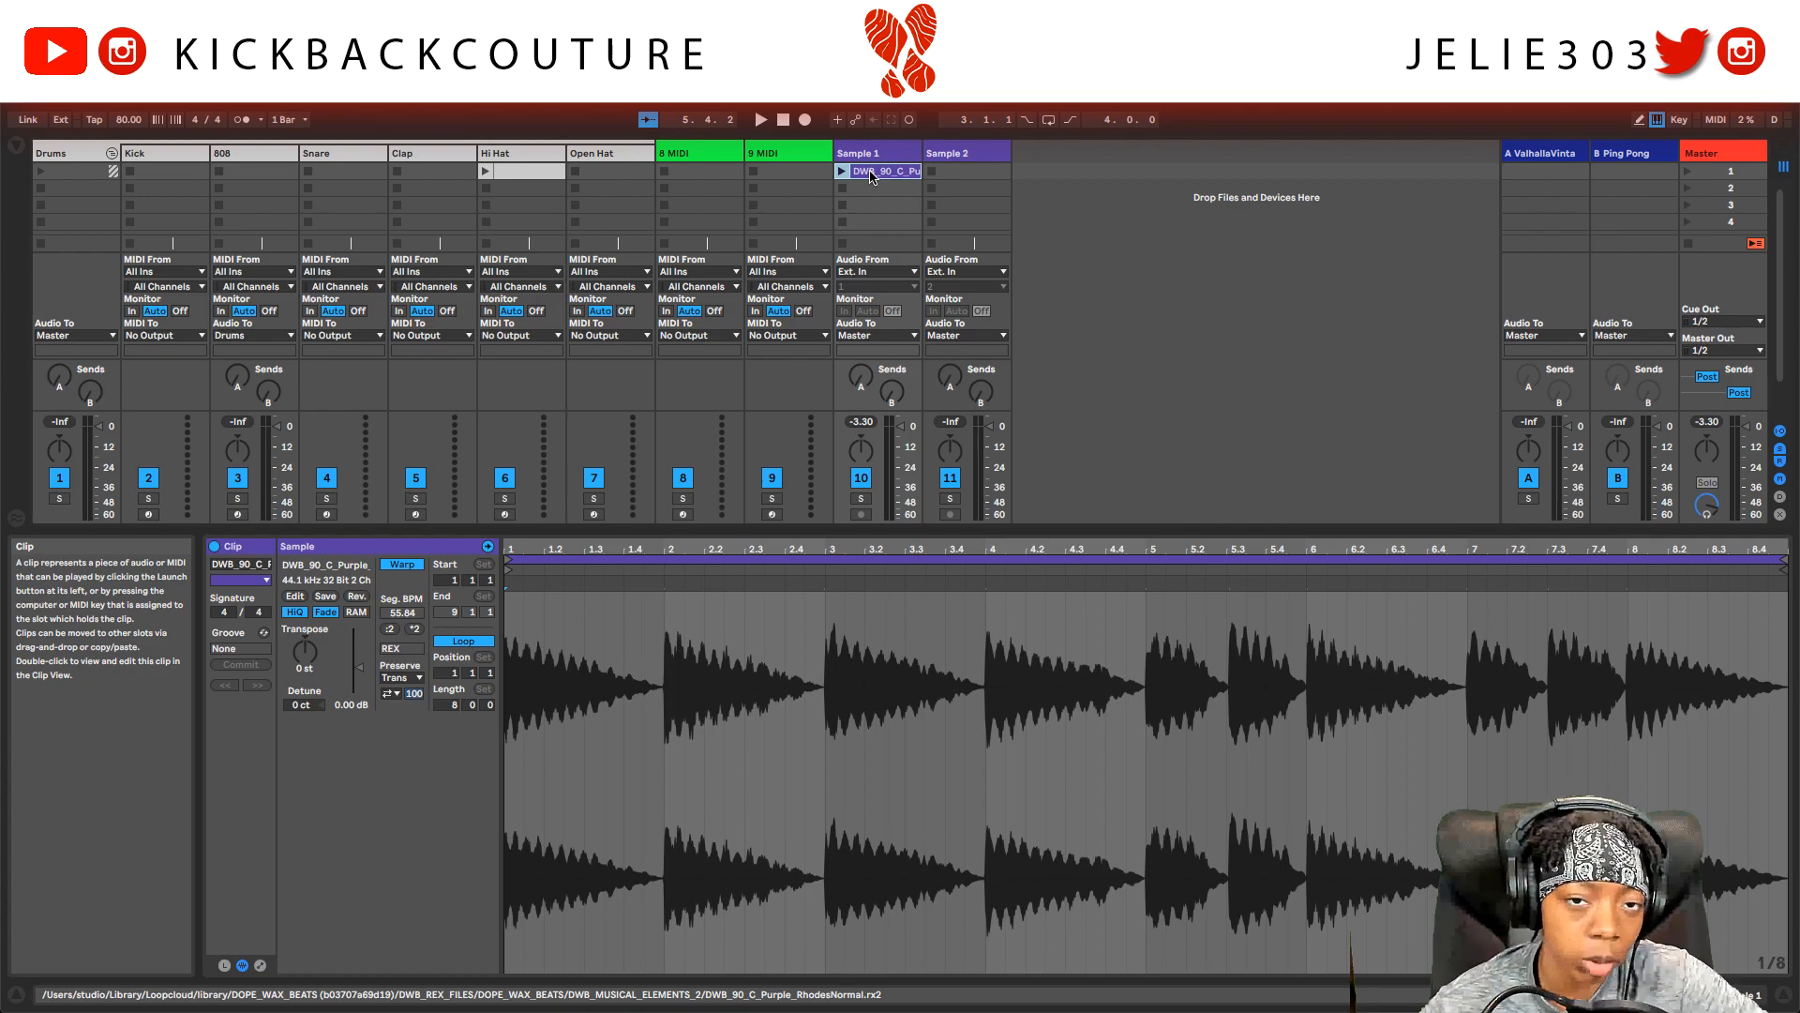
pyautogui.press('Delete')
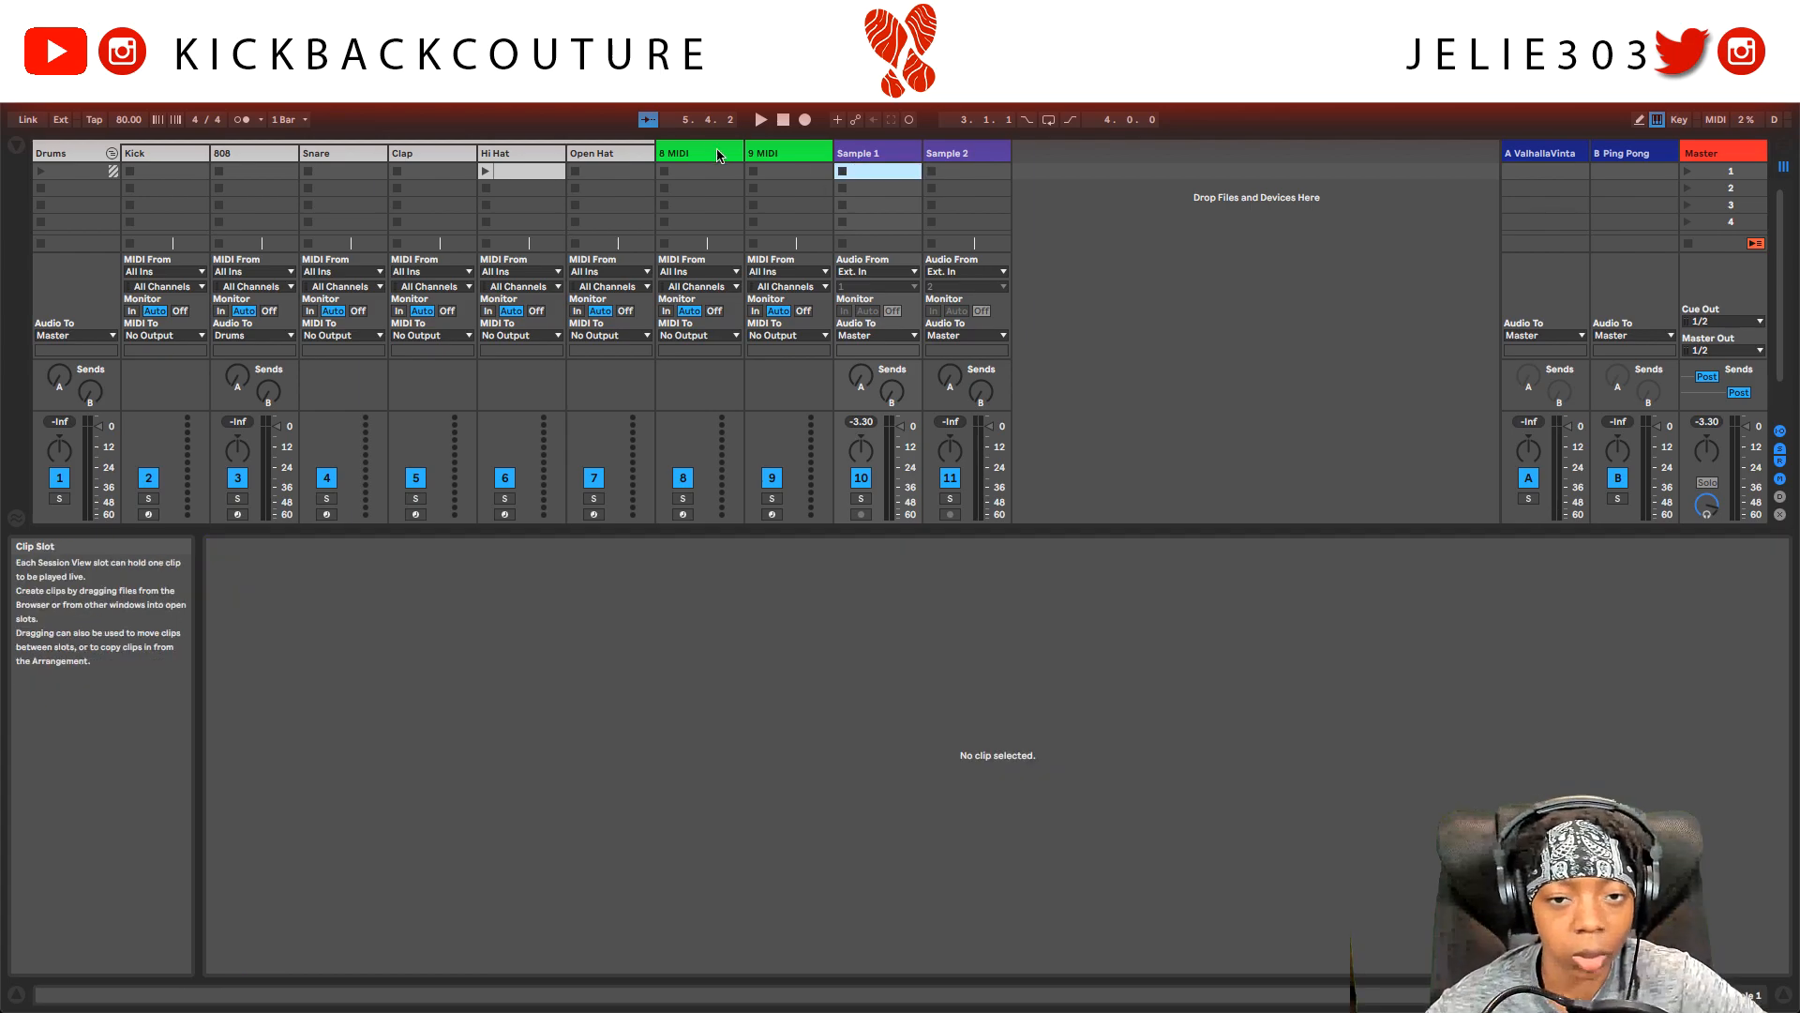
# Load Simpler onto the 8 MIDI track and fill it with the original DWB_90_C_Purple_RhodesNormal loop from Loopcloud.
pyautogui.click(699, 154)
pyautogui.click(19, 145)
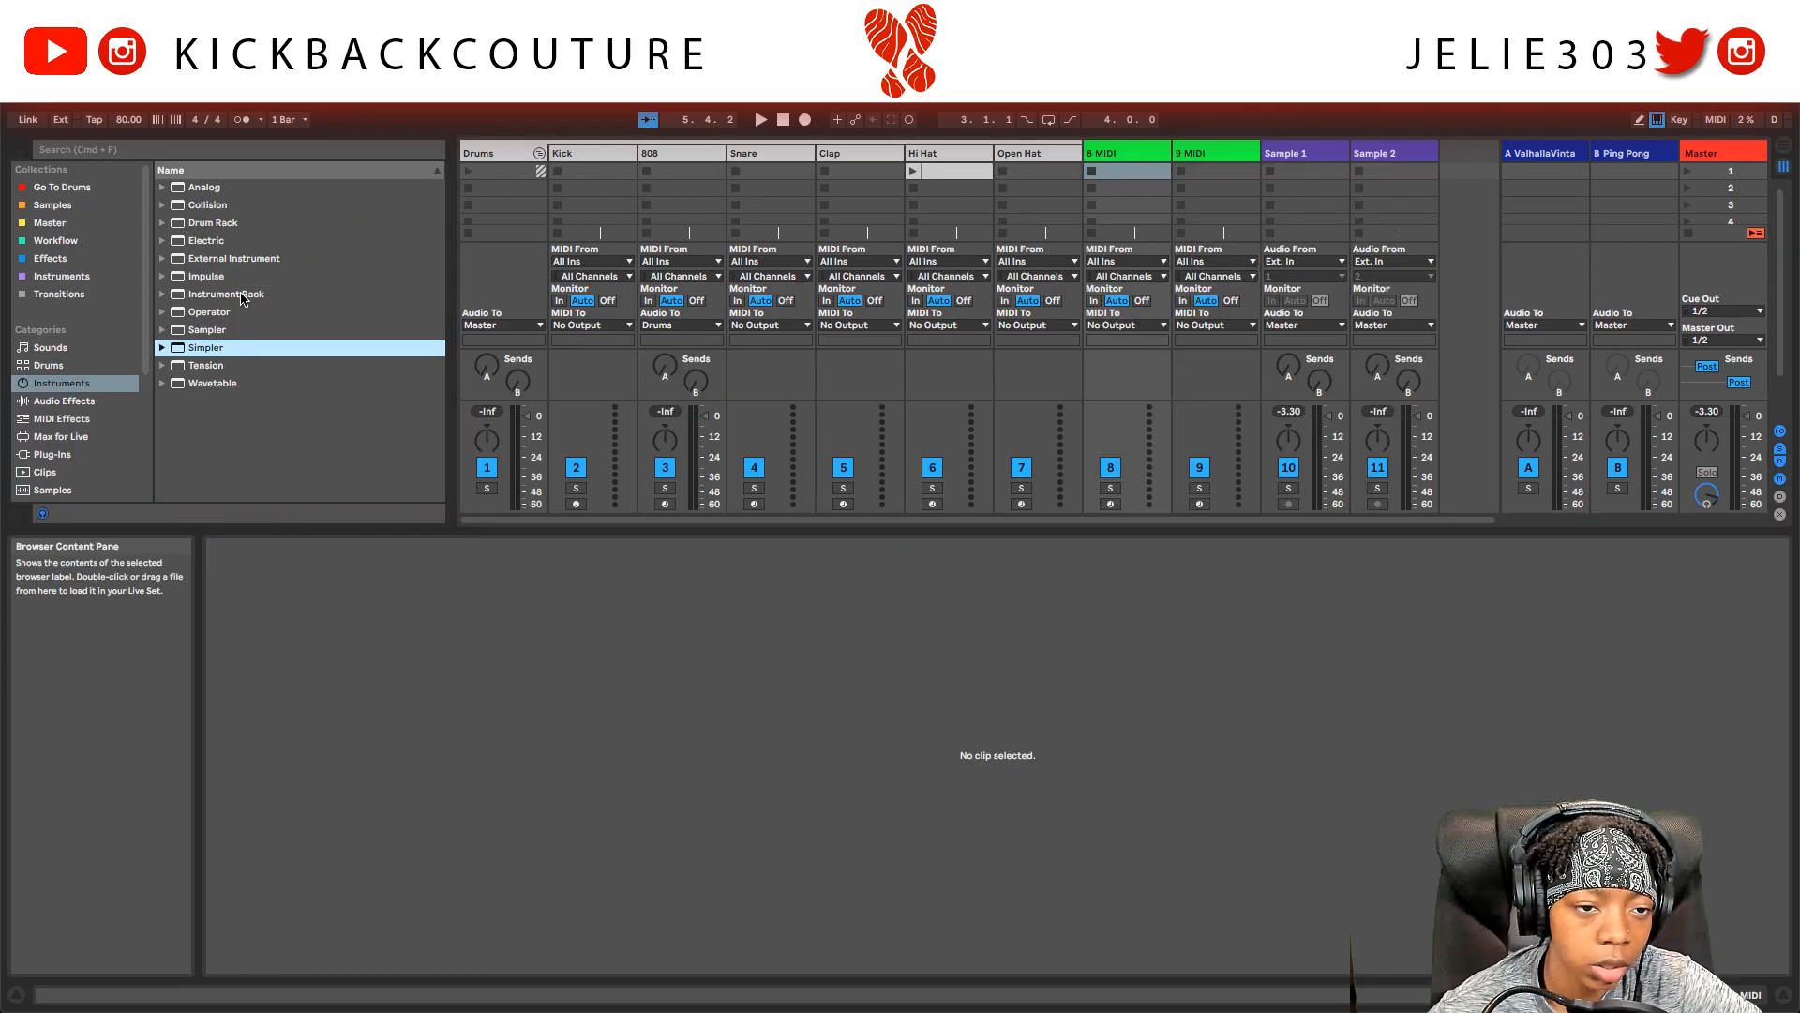
pyautogui.doubleClick(197, 354)
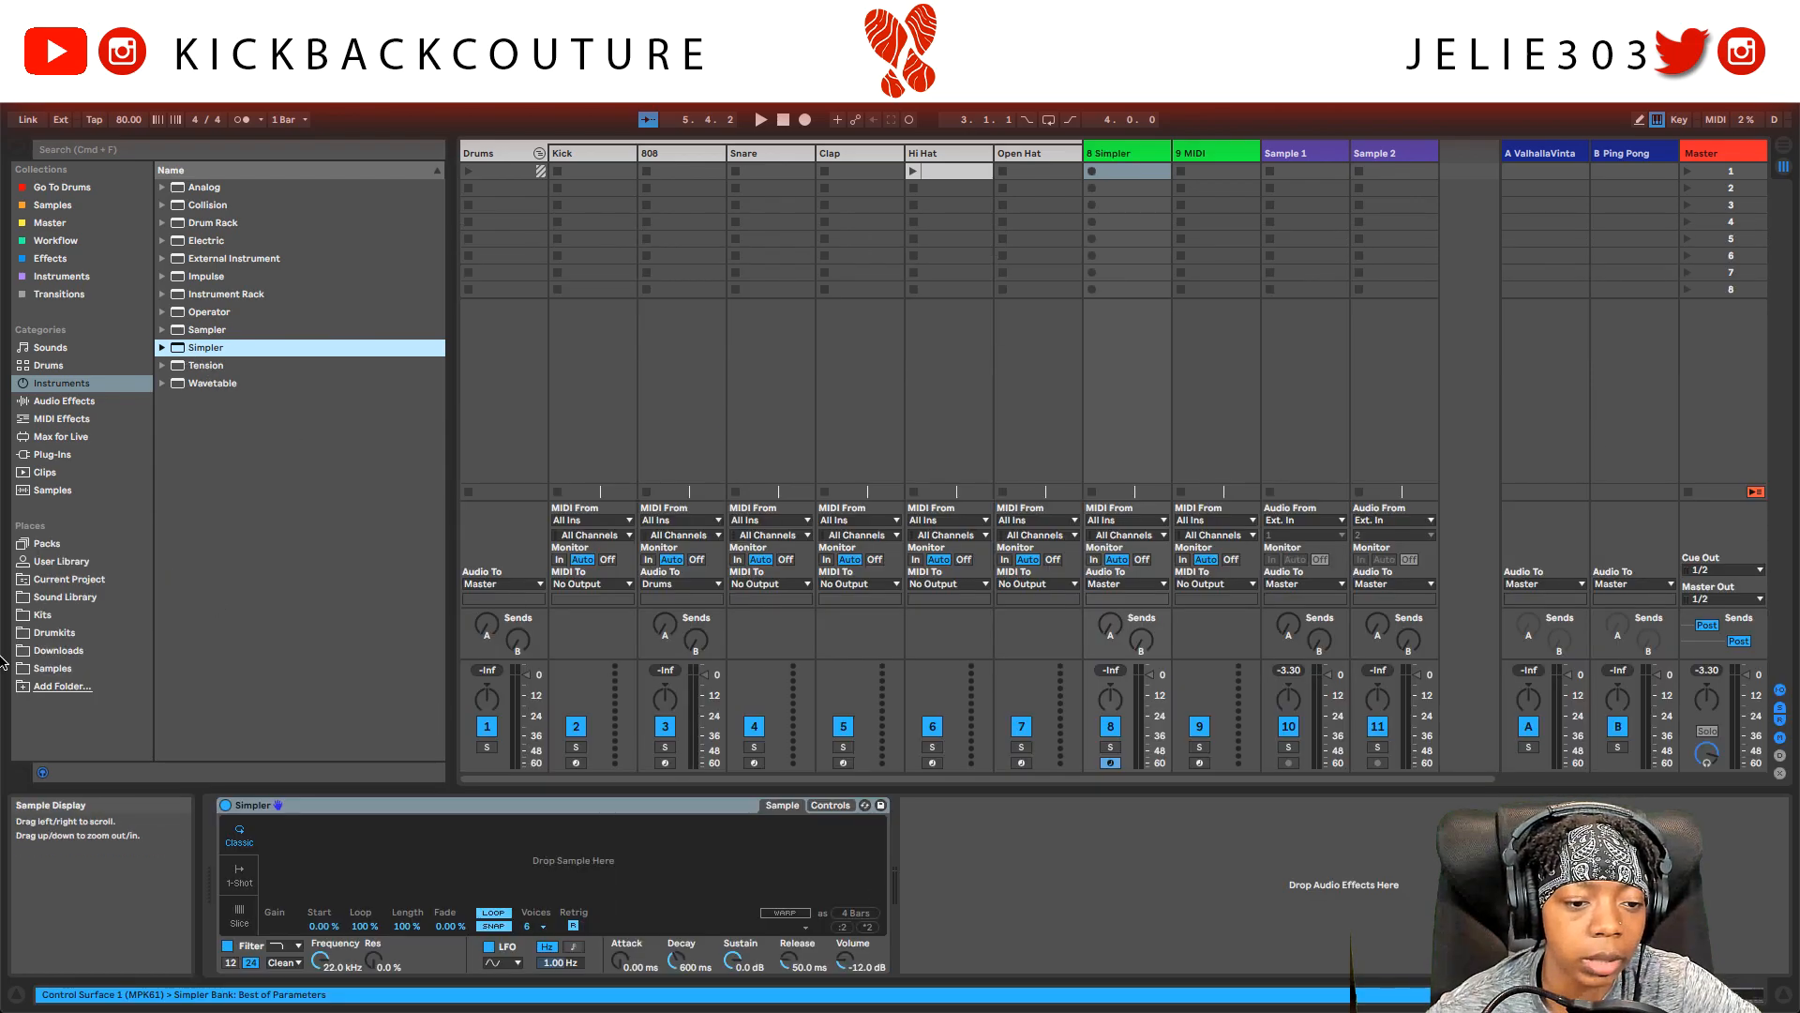
pyautogui.press('super+Tab')
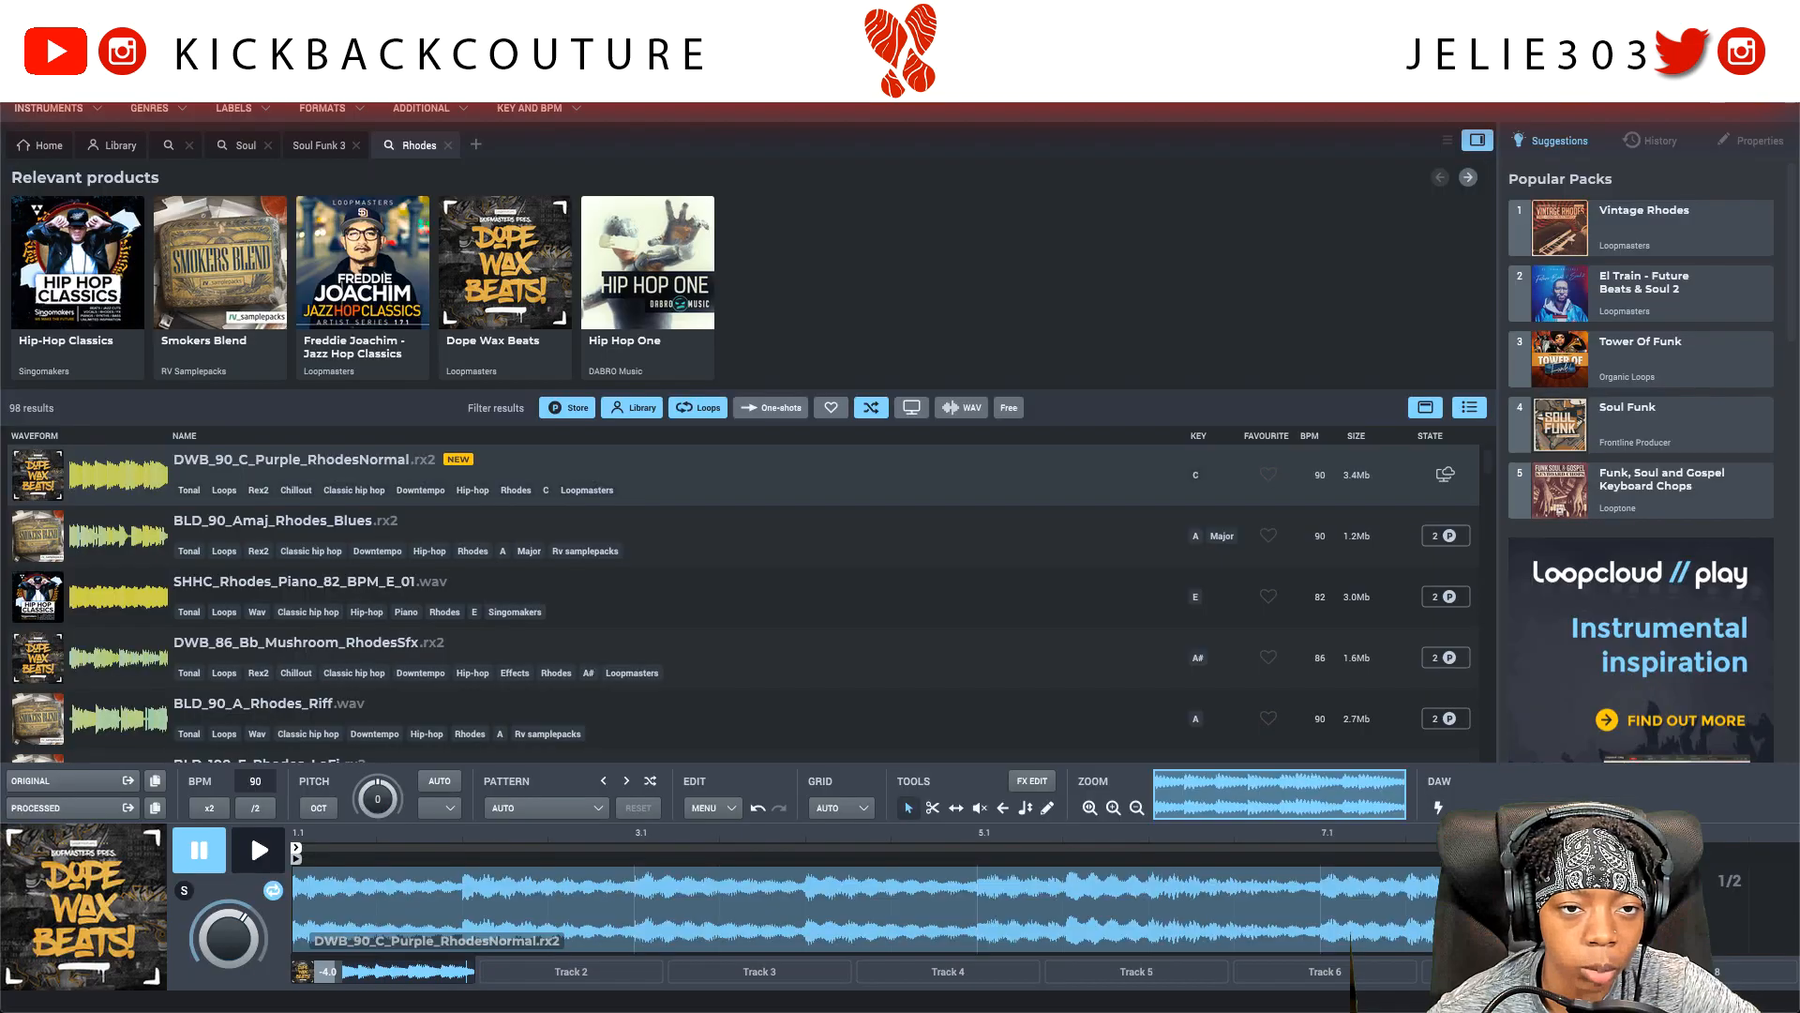
pyautogui.moveTo(79, 778); pyautogui.dragTo(596, 824)
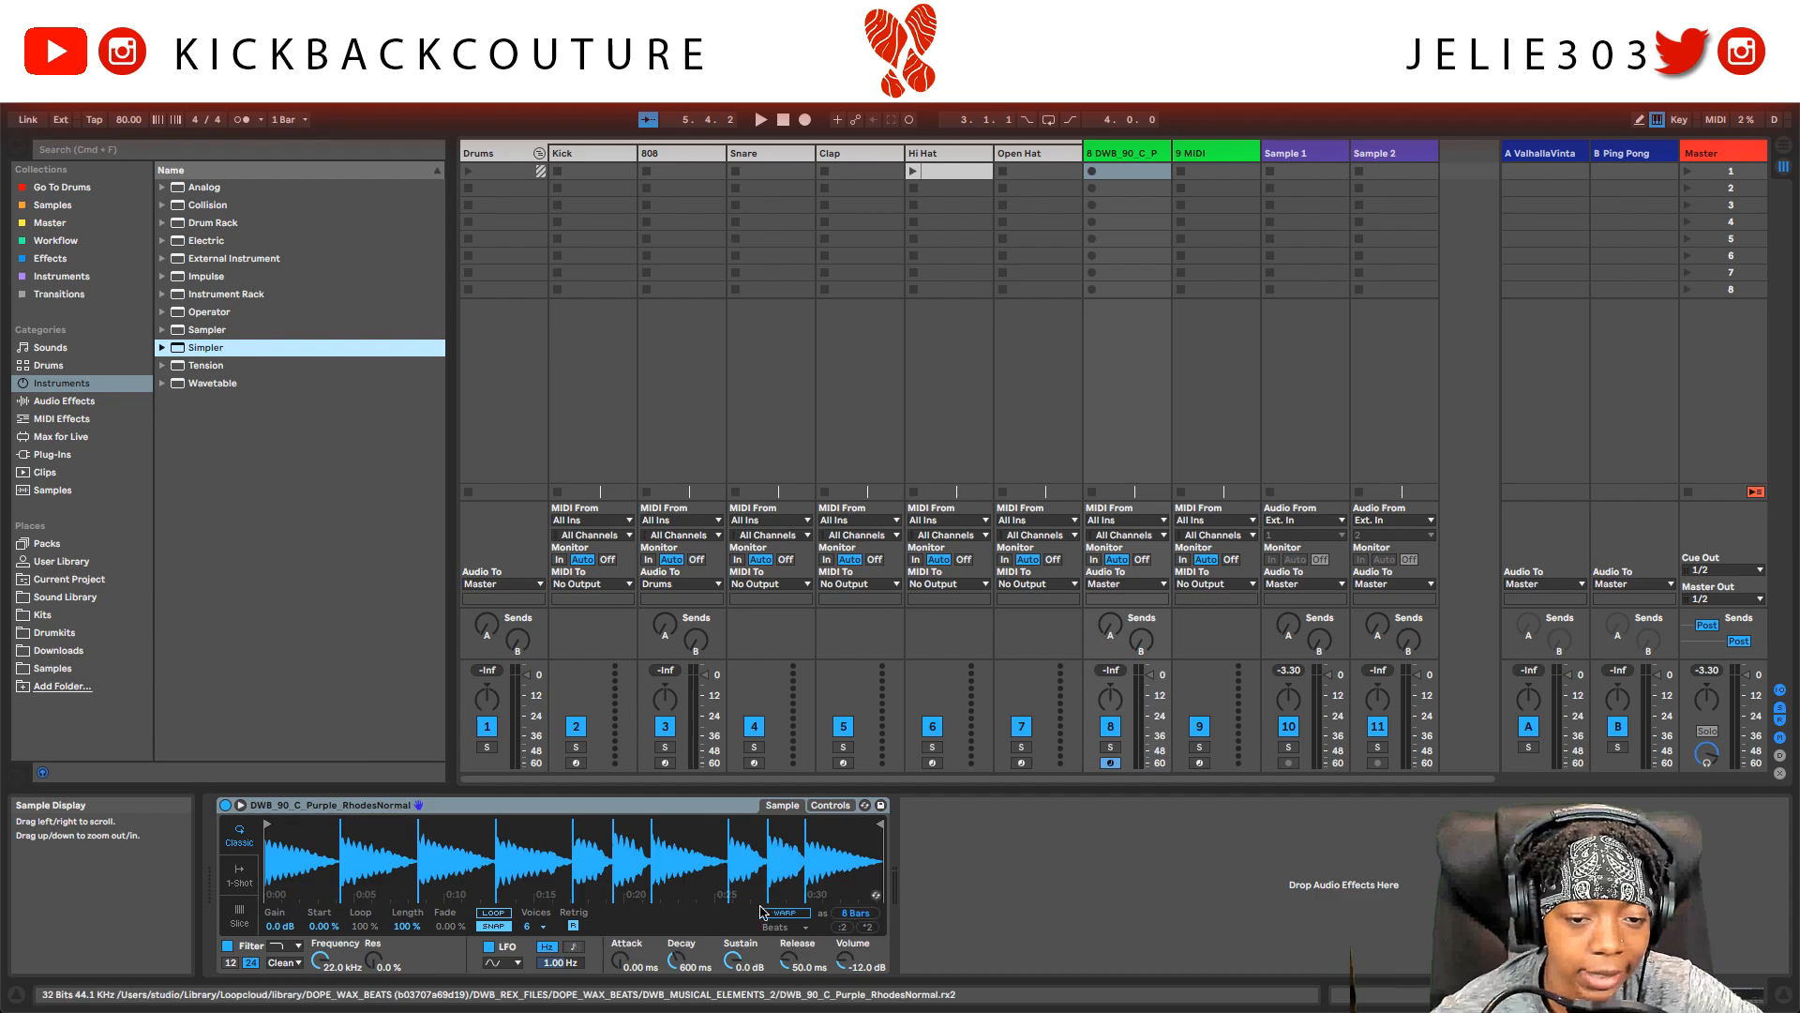
# Switch Simpler to Slice mode, slicing the Rhodes loop by transients at 100% sensitivity.
pyautogui.click(241, 921)
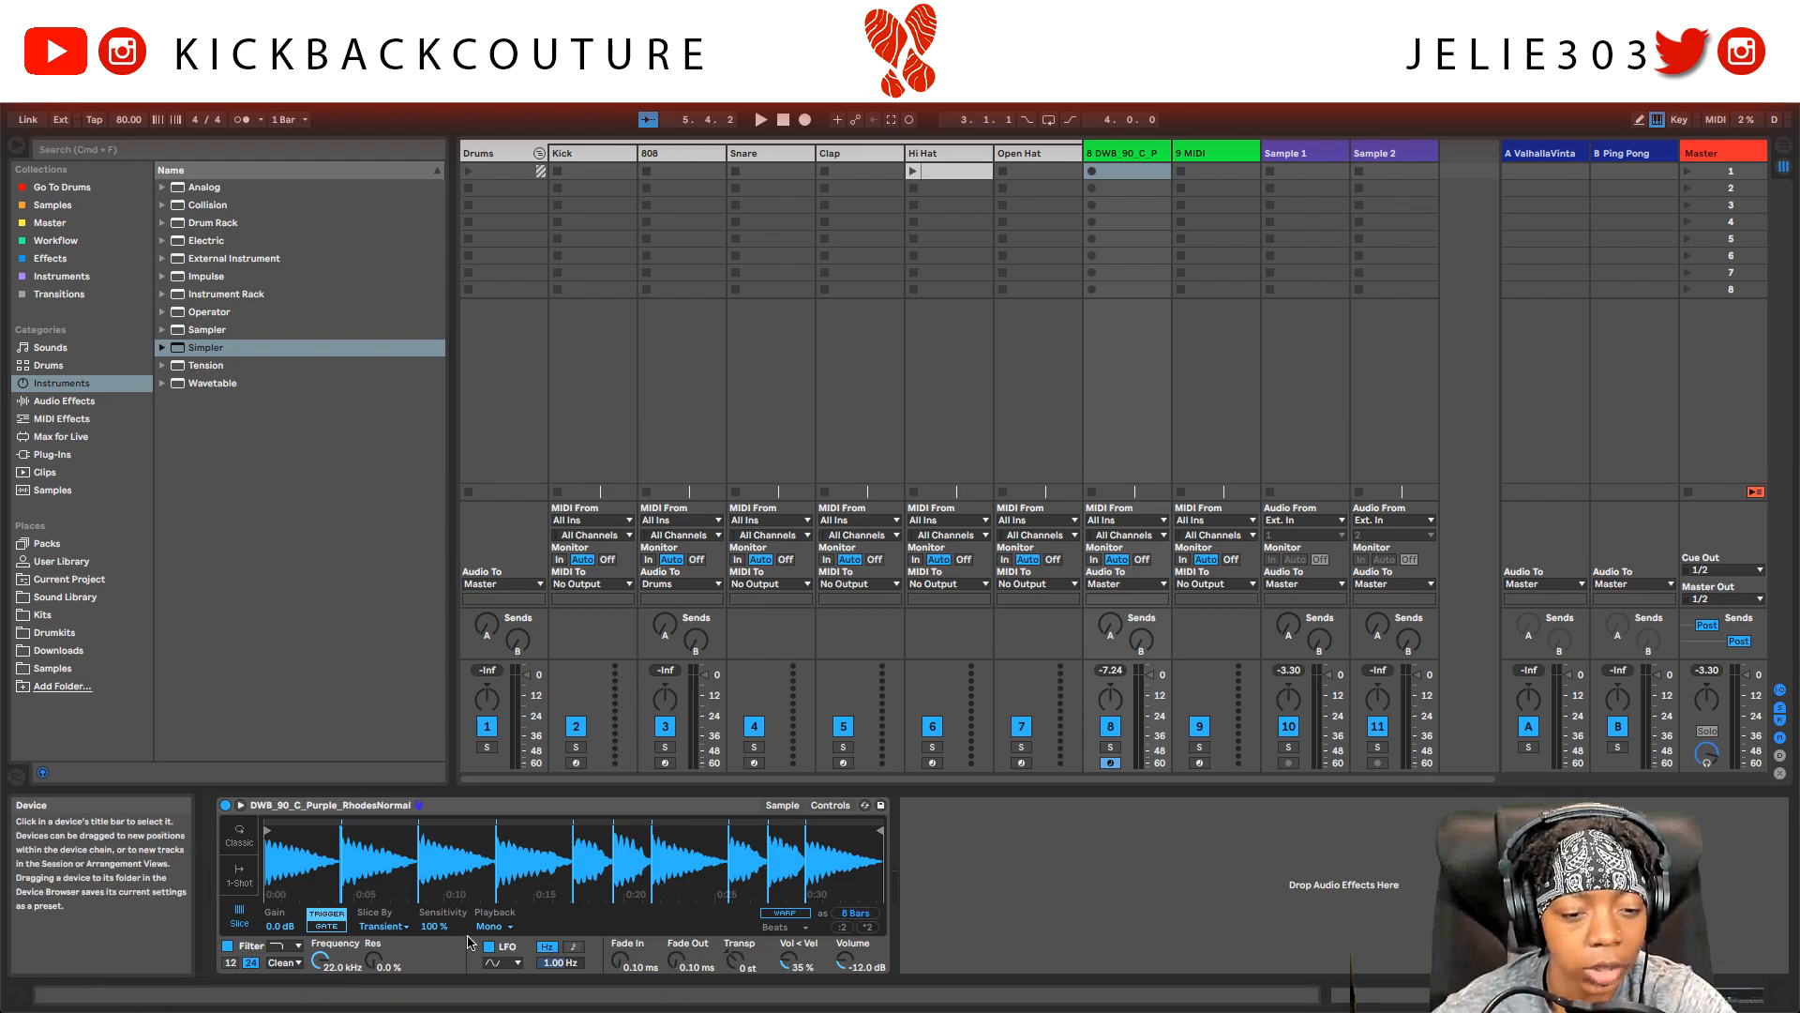
pyautogui.moveTo(431, 926); pyautogui.dragTo(430, 945)
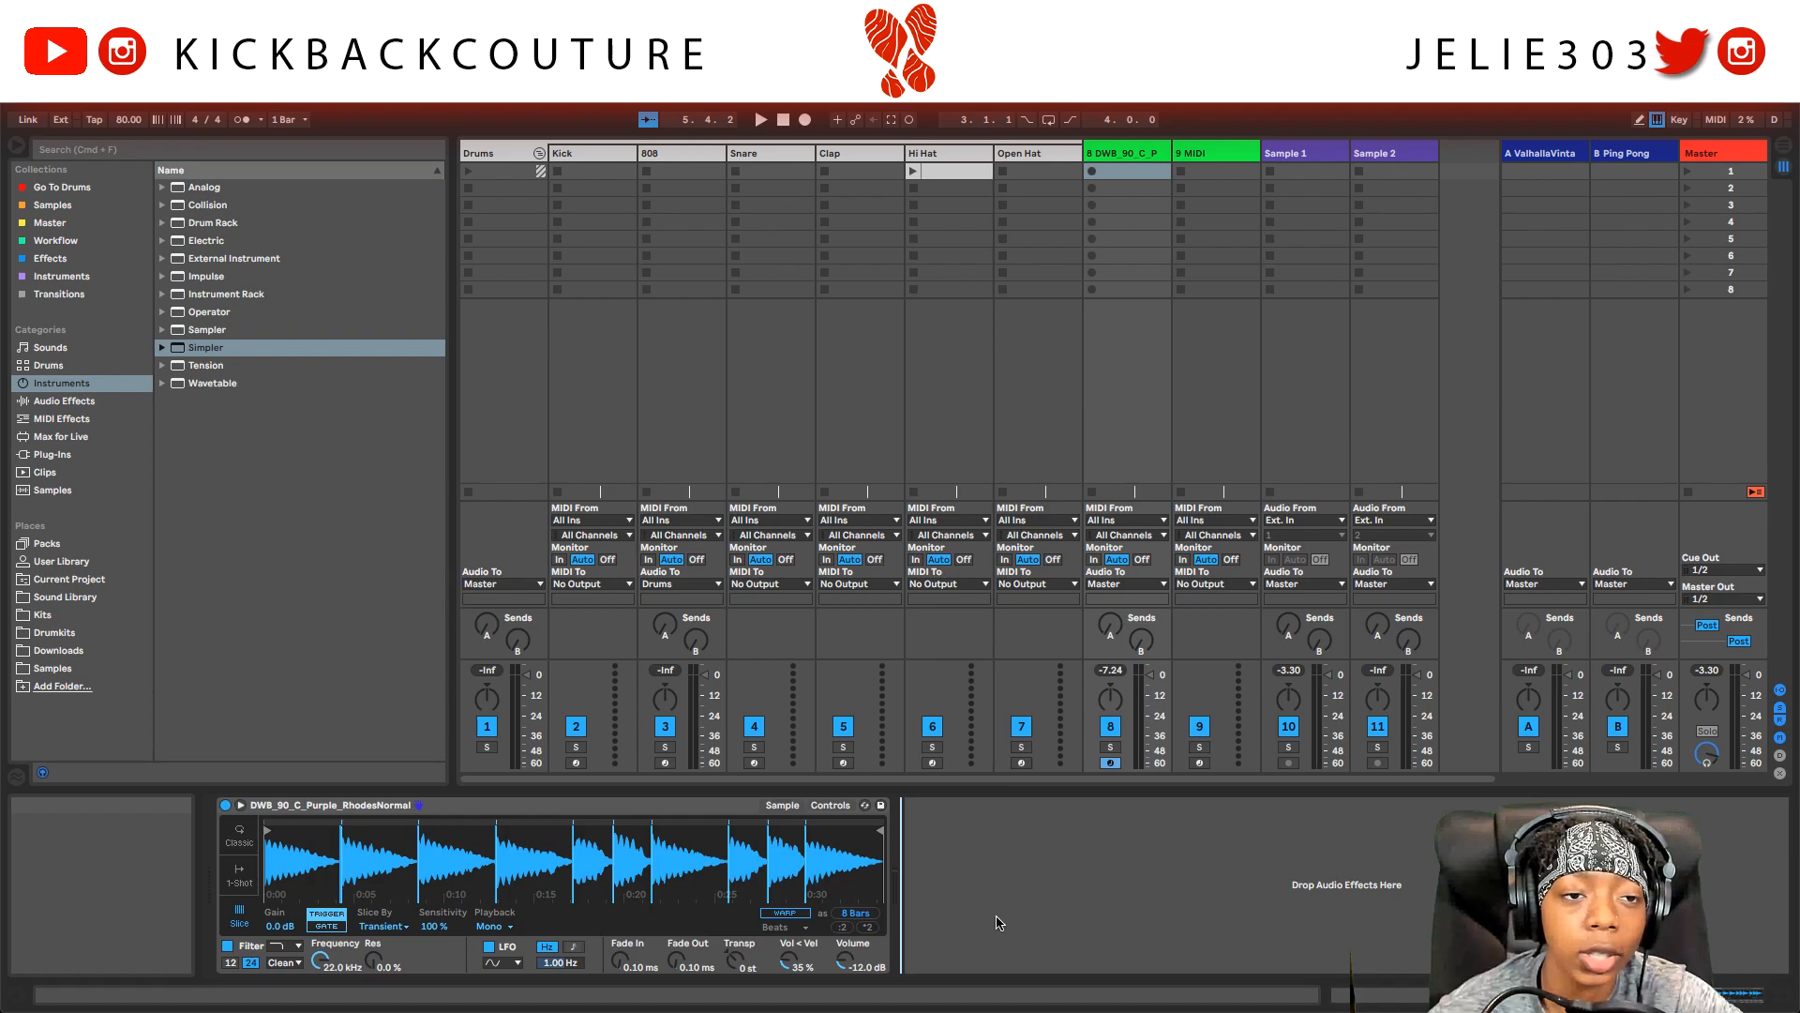
pyautogui.click(591, 808)
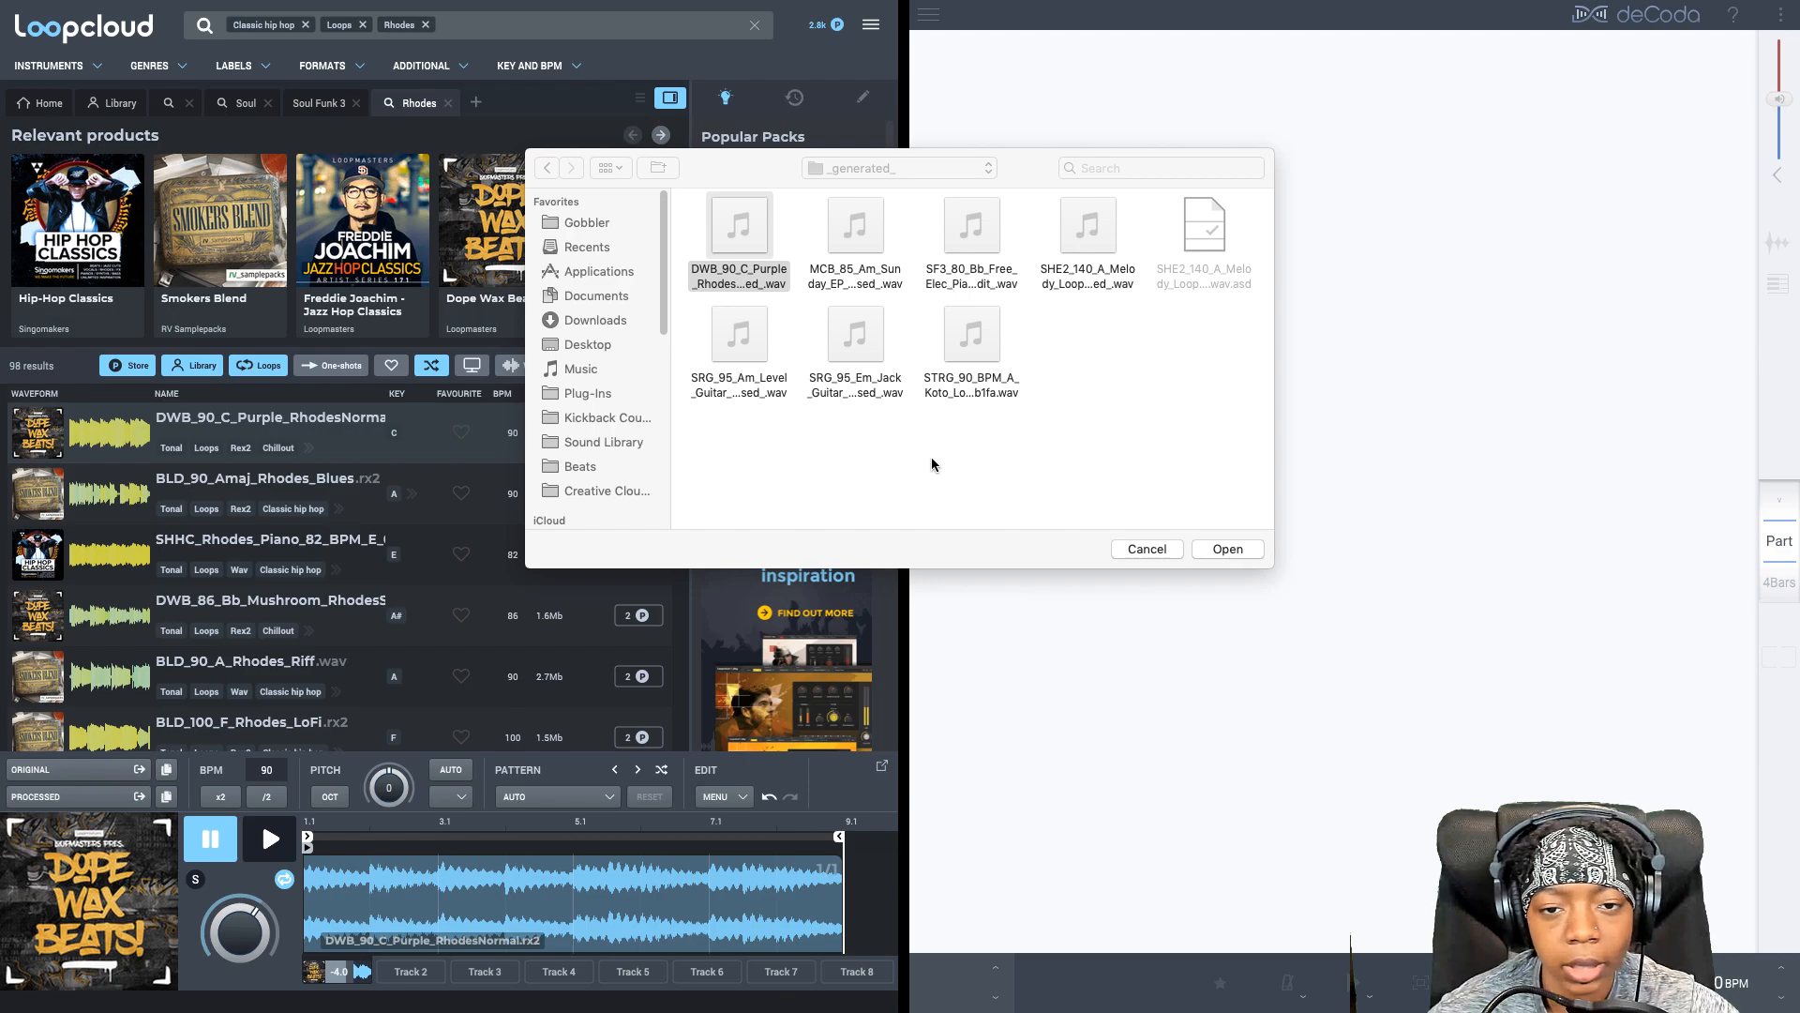
# Open the processed DWB_90_C_Purple_RhodesNormal file in deCoda and examine its chord labels and its parts.
pyautogui.click(1228, 549)
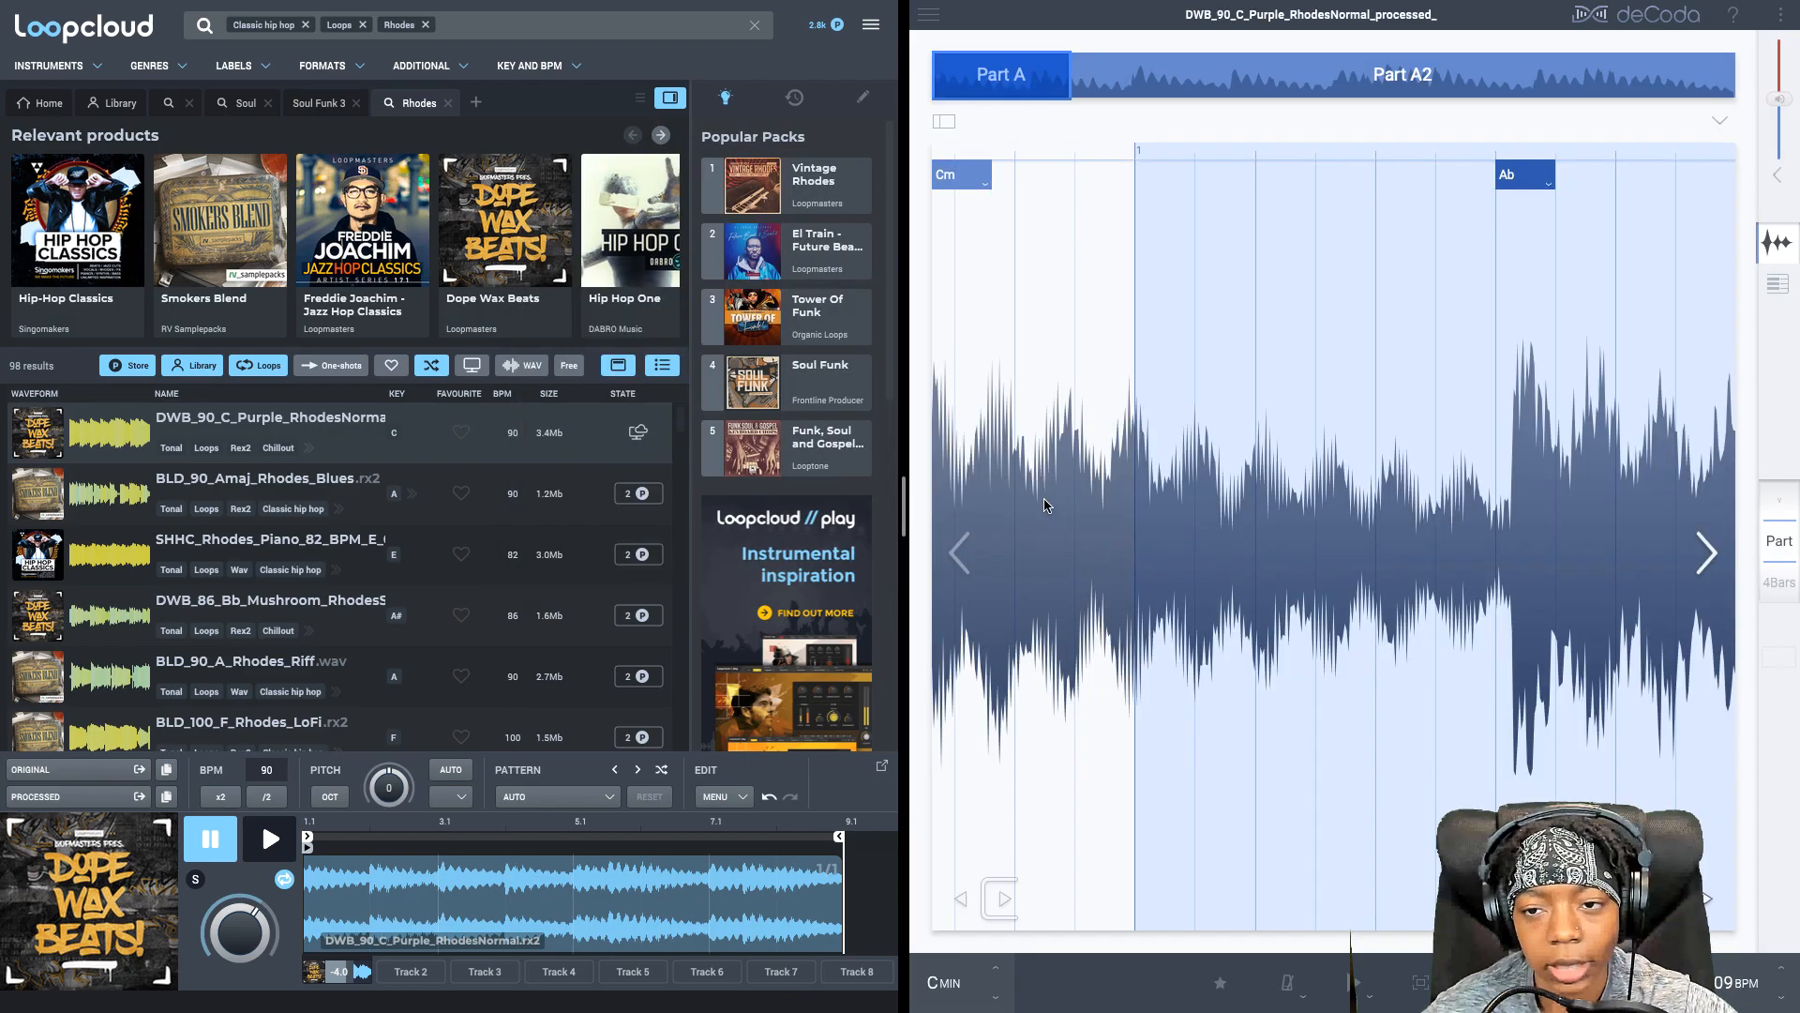
pyautogui.scroll(-3, 1107, 539)
pyautogui.scroll(8, 1141, 538)
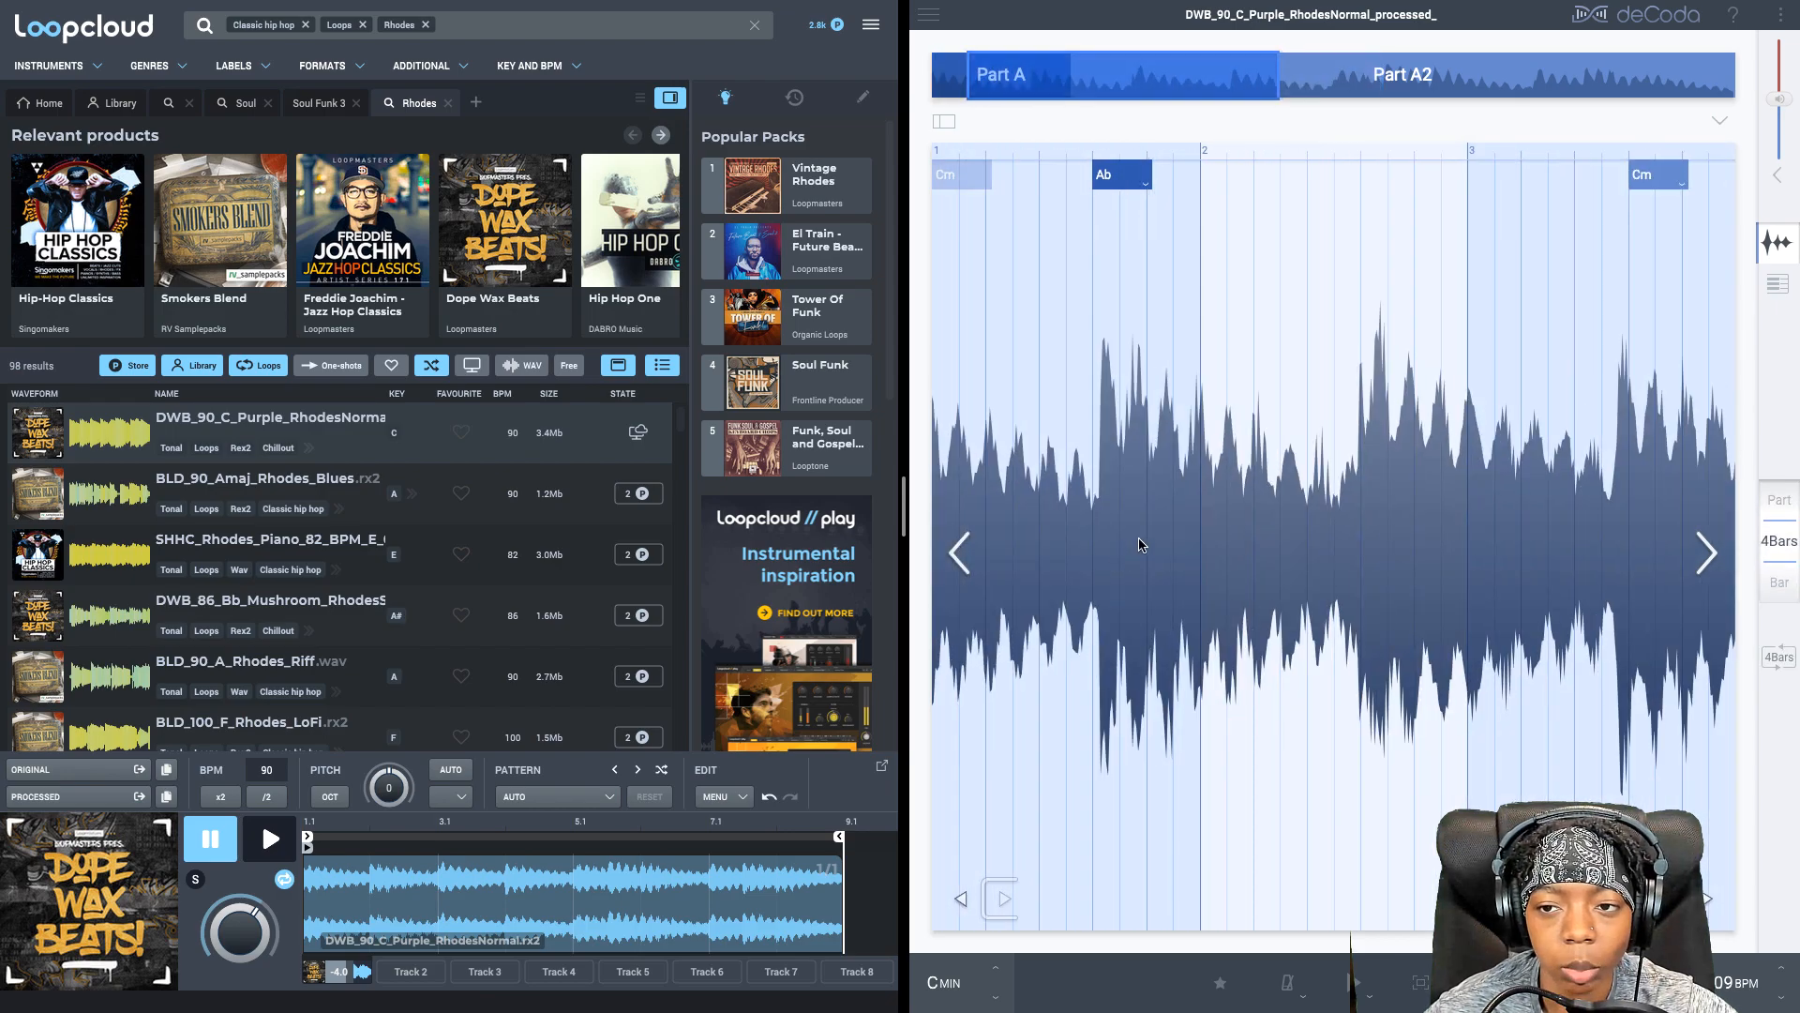
pyautogui.scroll(-4, 1153, 569)
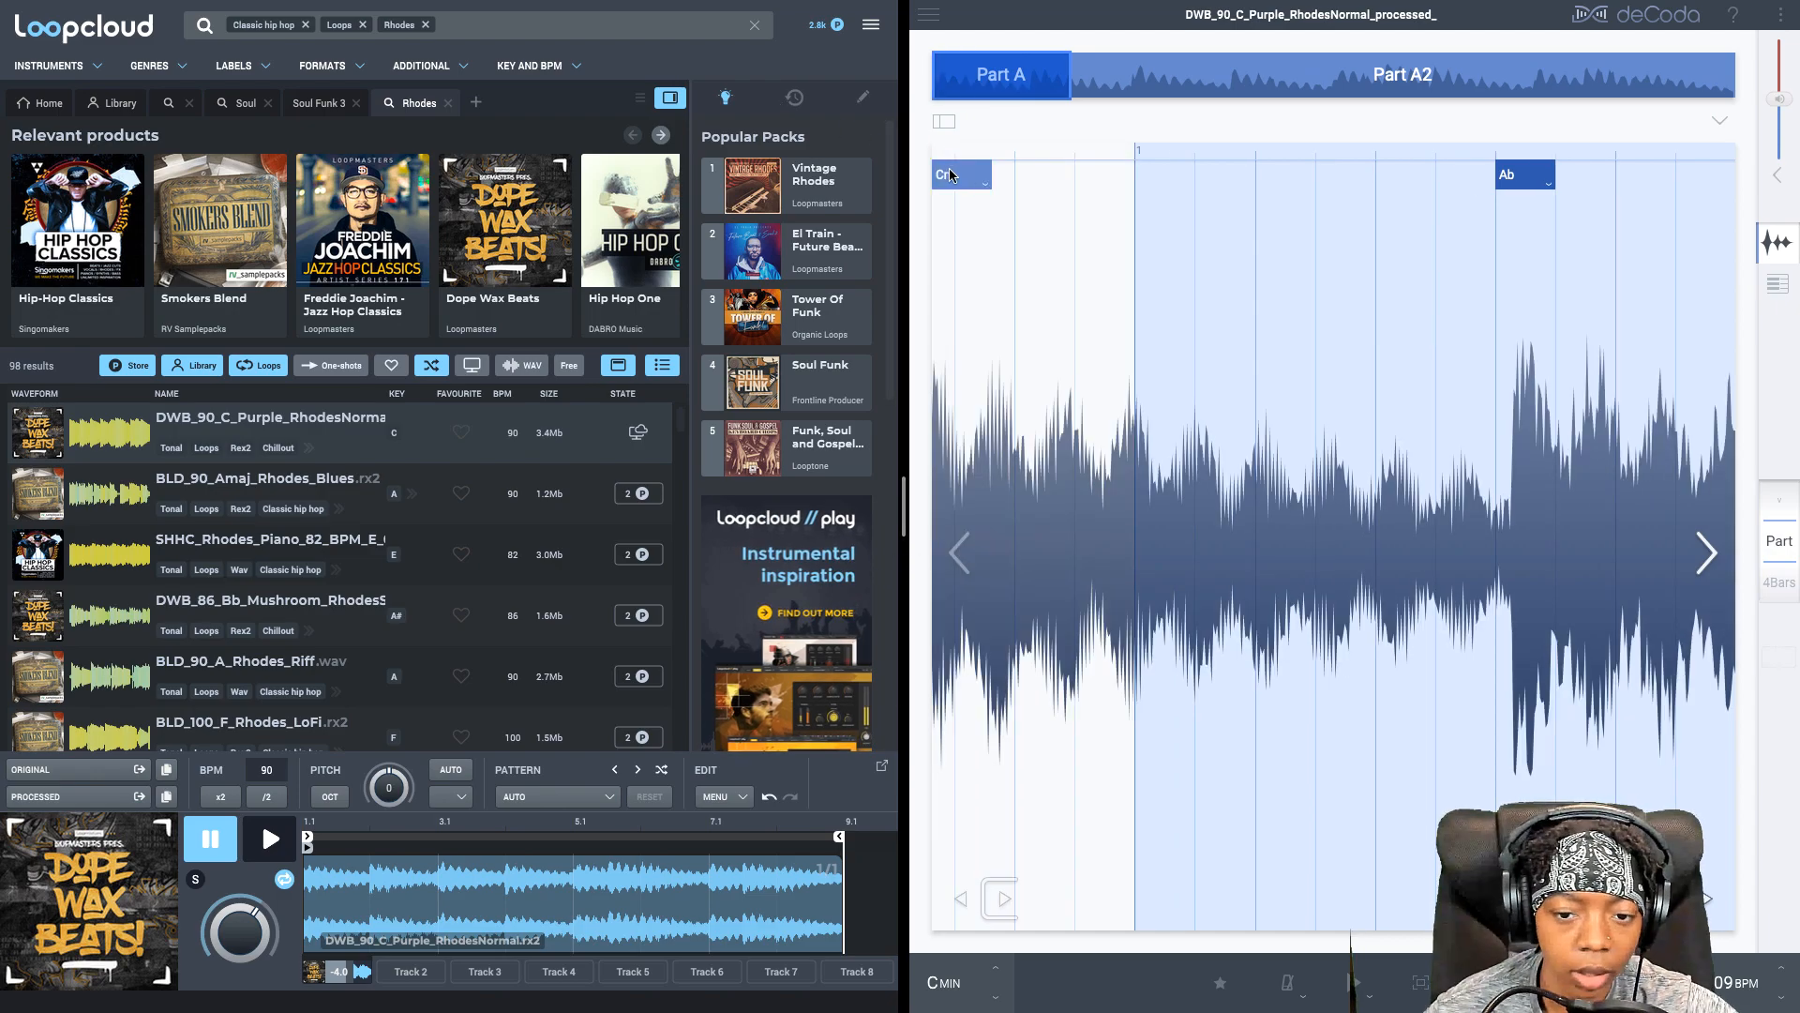
pyautogui.click(951, 181)
pyautogui.click(1520, 185)
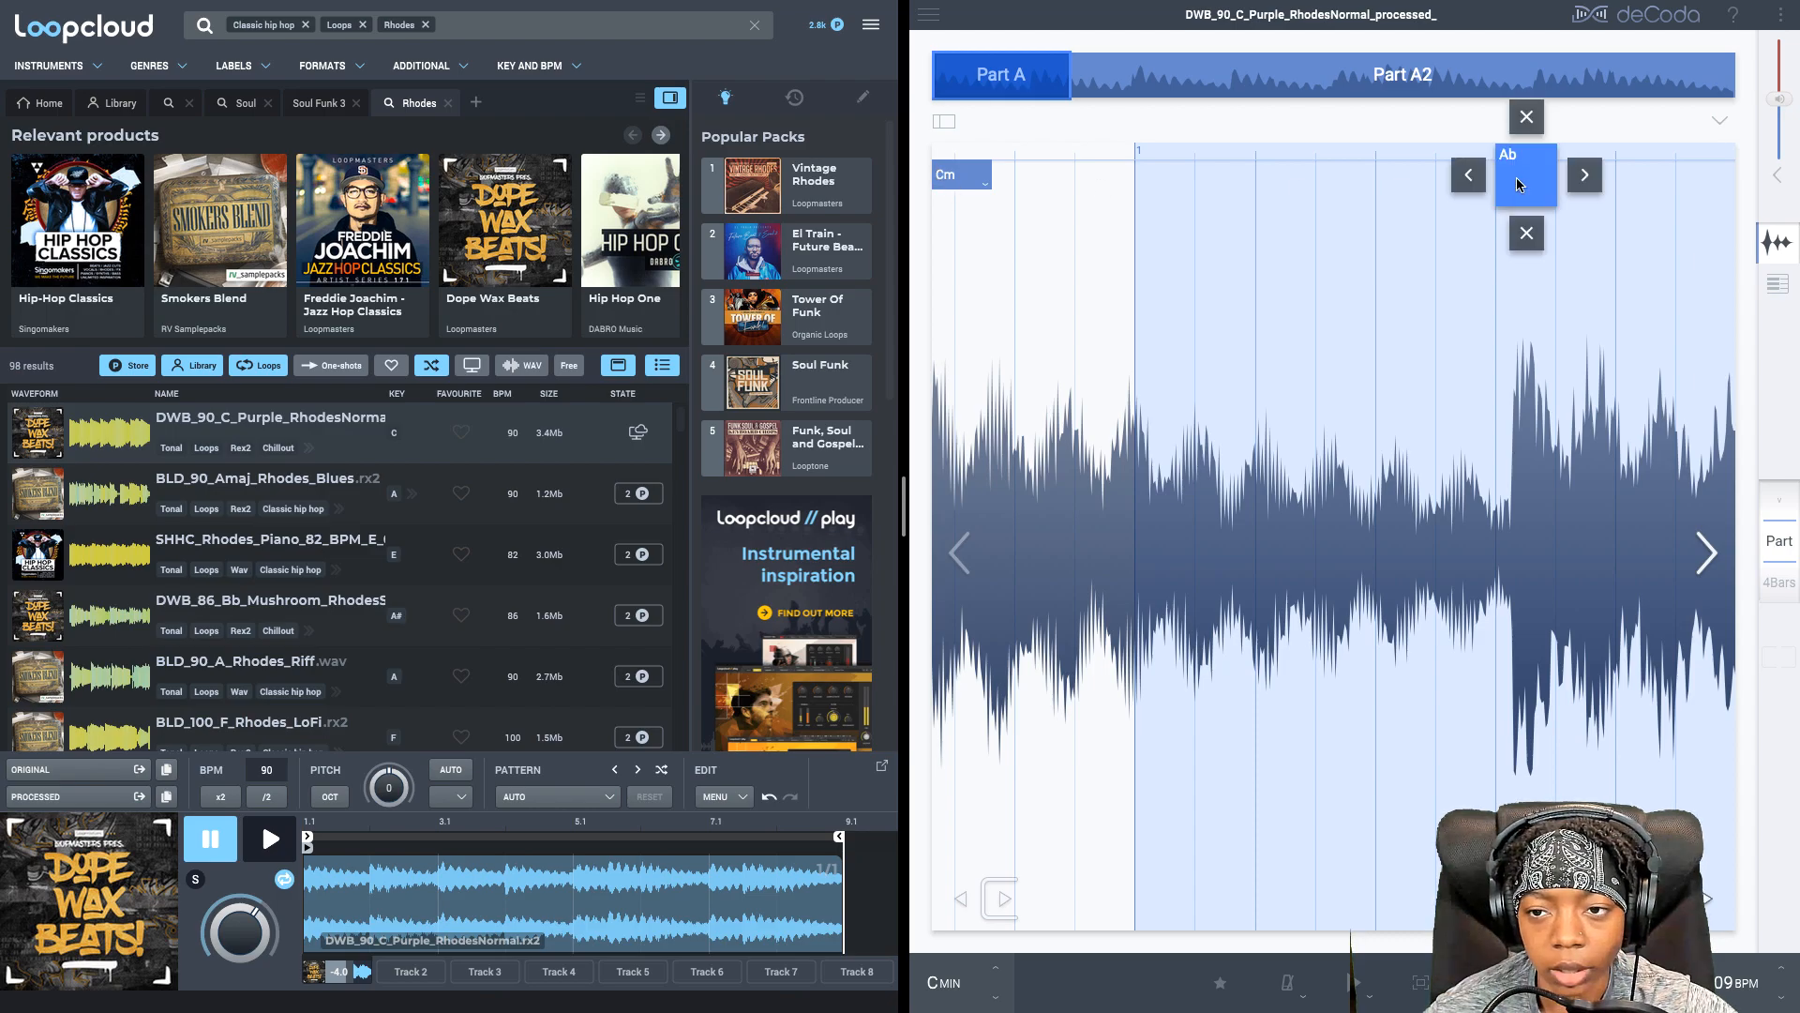
pyautogui.click(1080, 83)
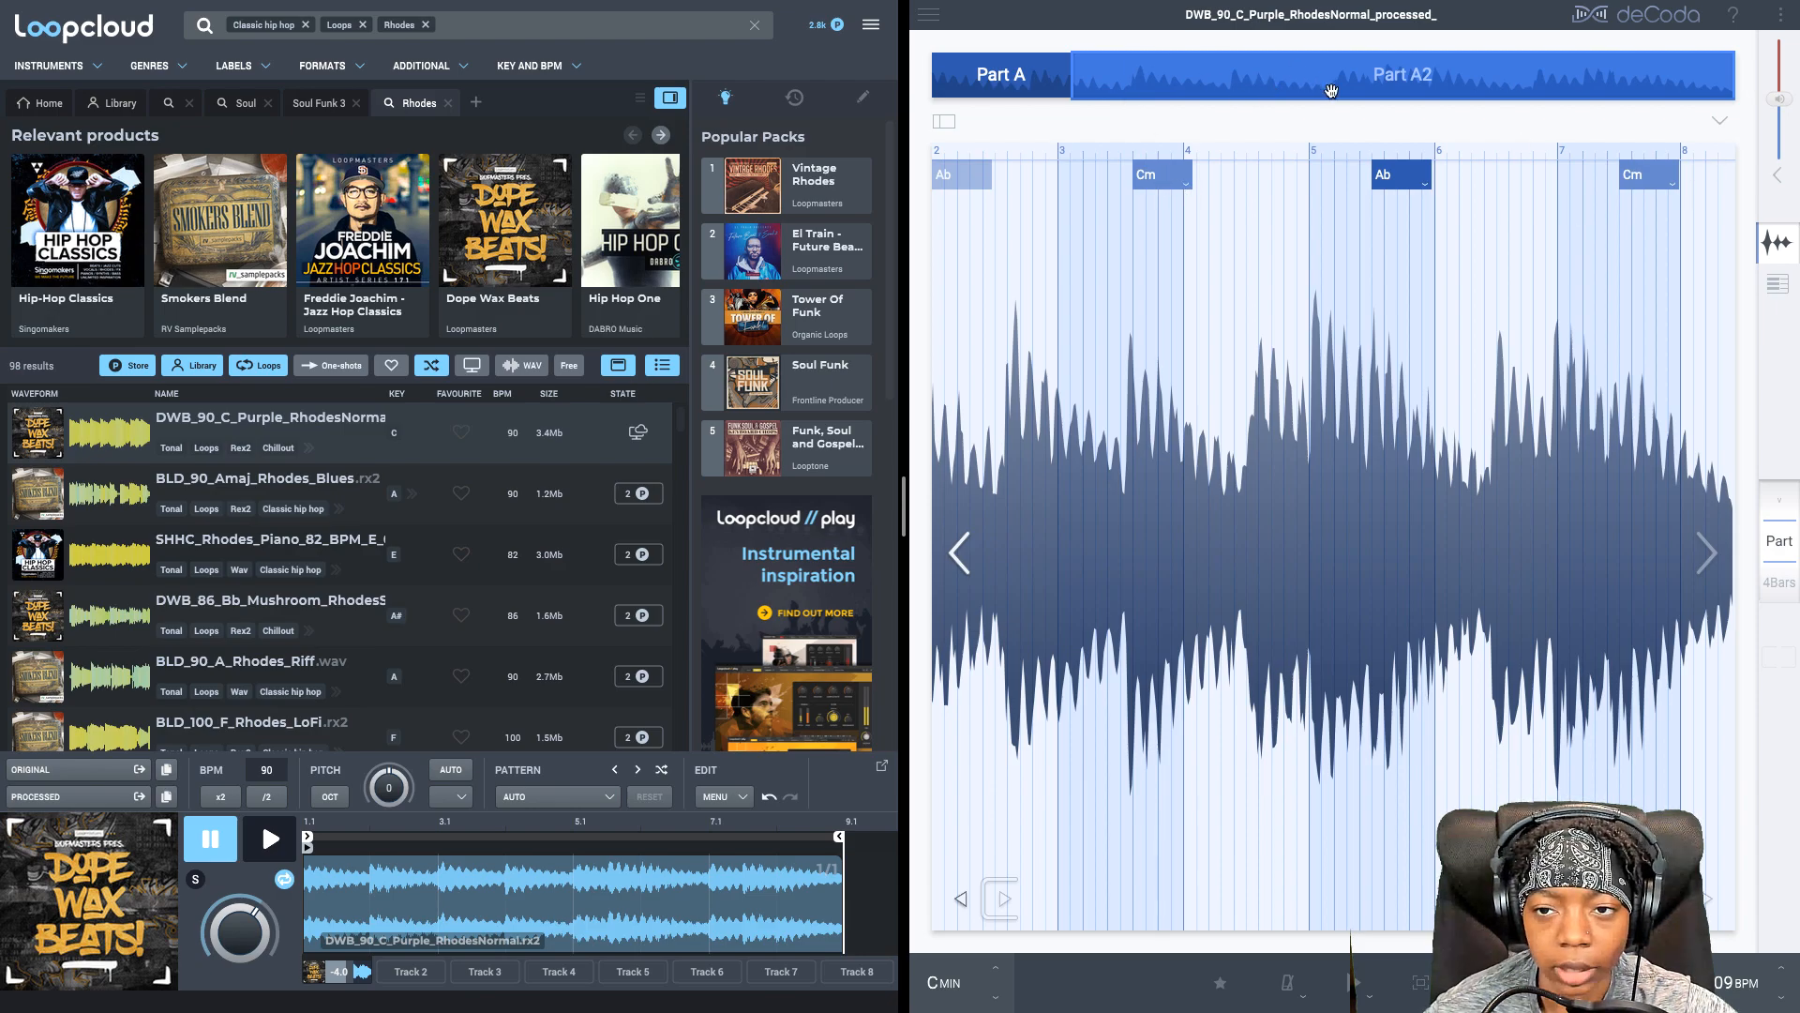
pyautogui.click(1060, 93)
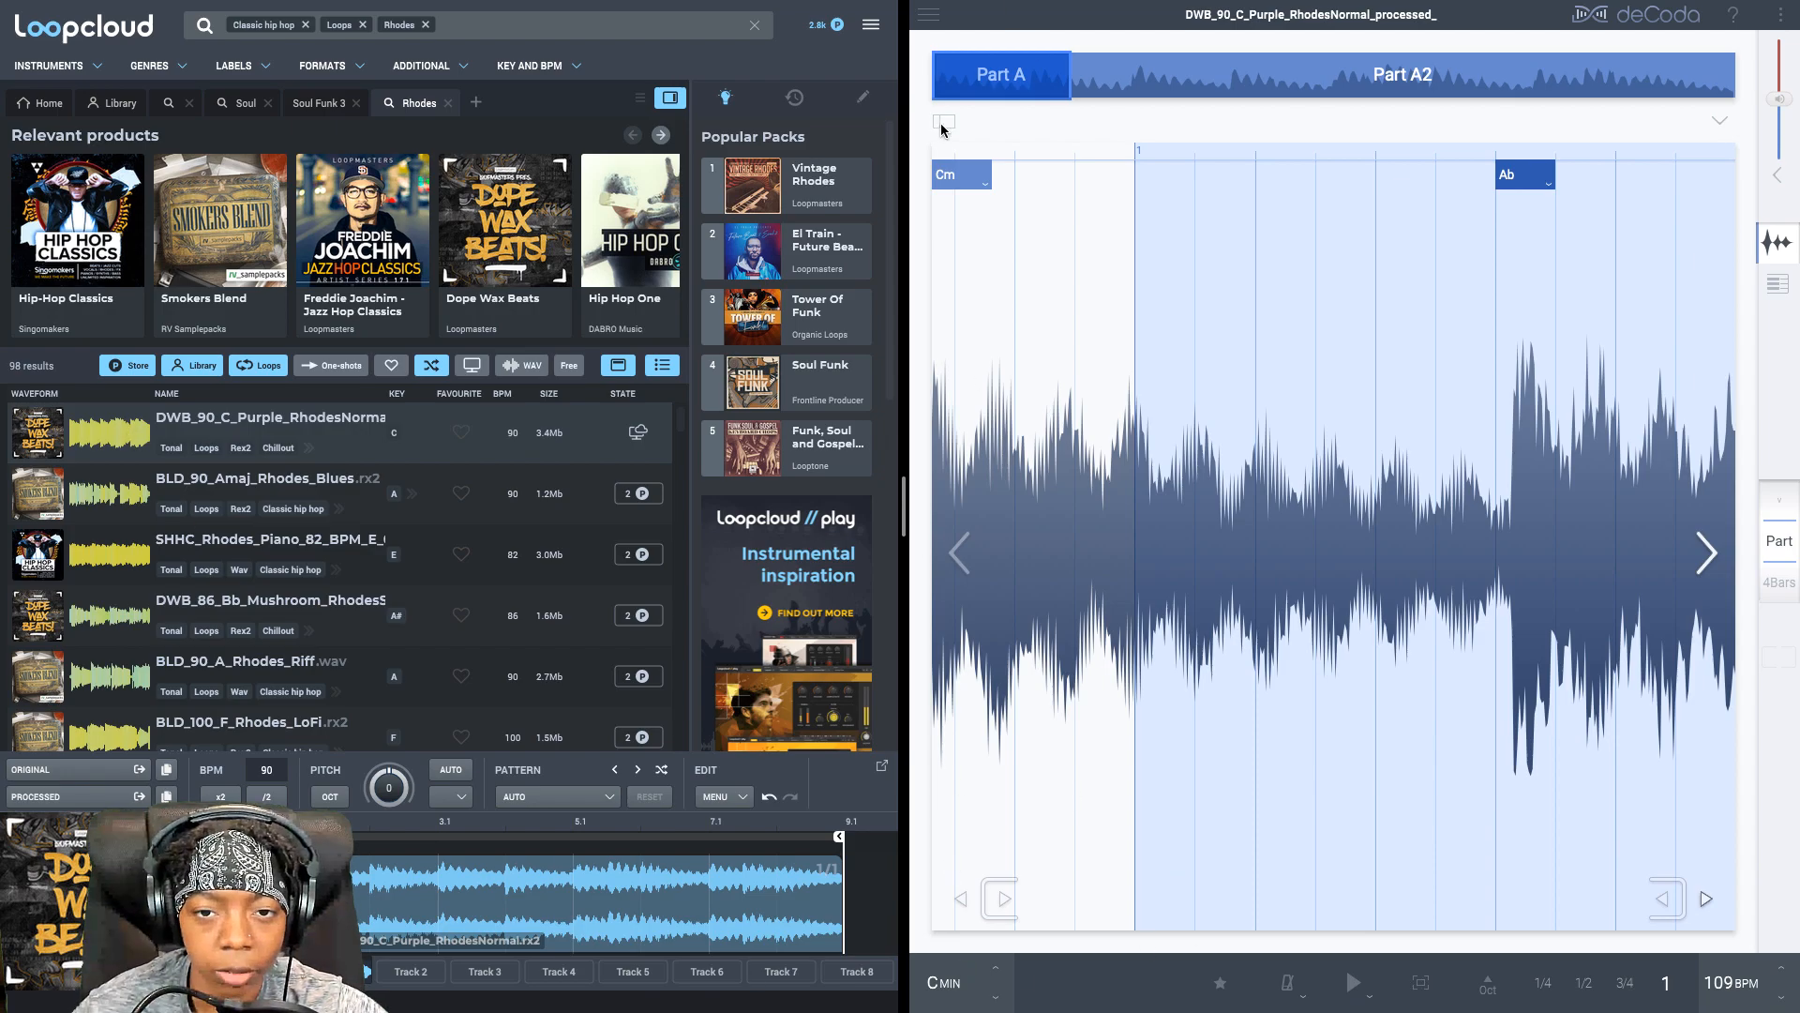
# Open the key and time settings of the loop and set the time signature to 4/4.
pyautogui.click(964, 975)
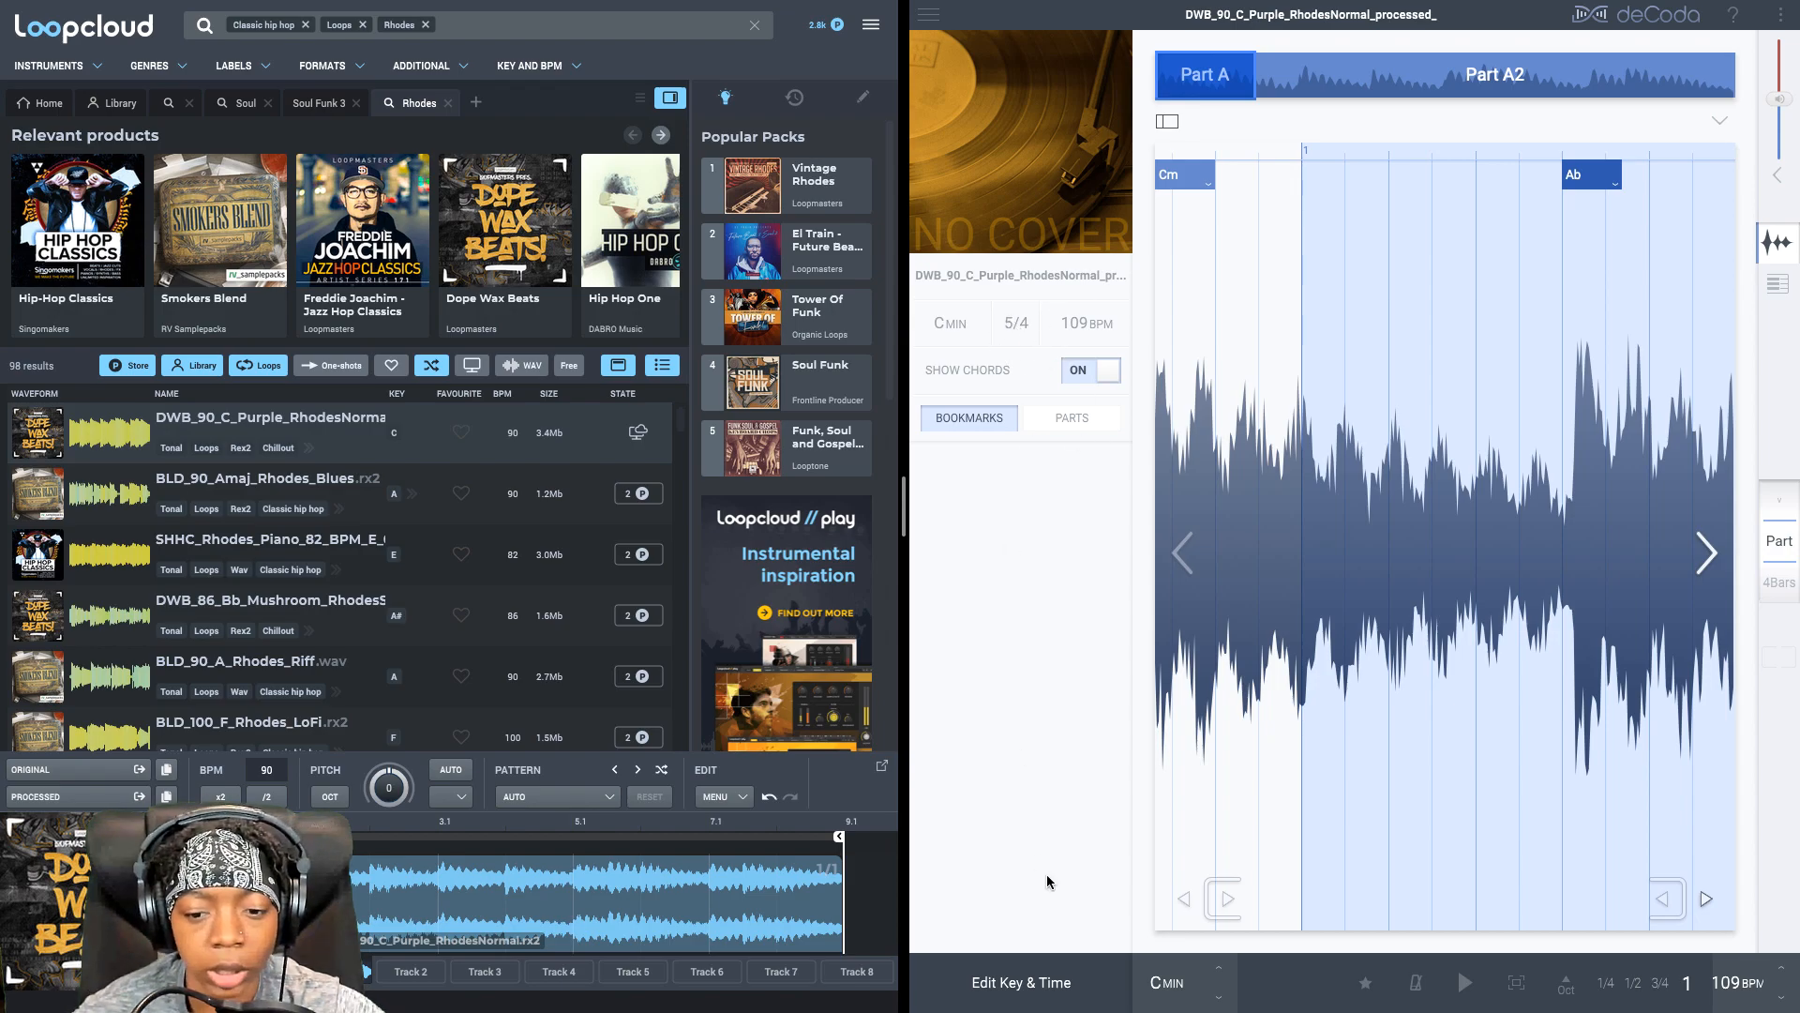
pyautogui.click(1017, 985)
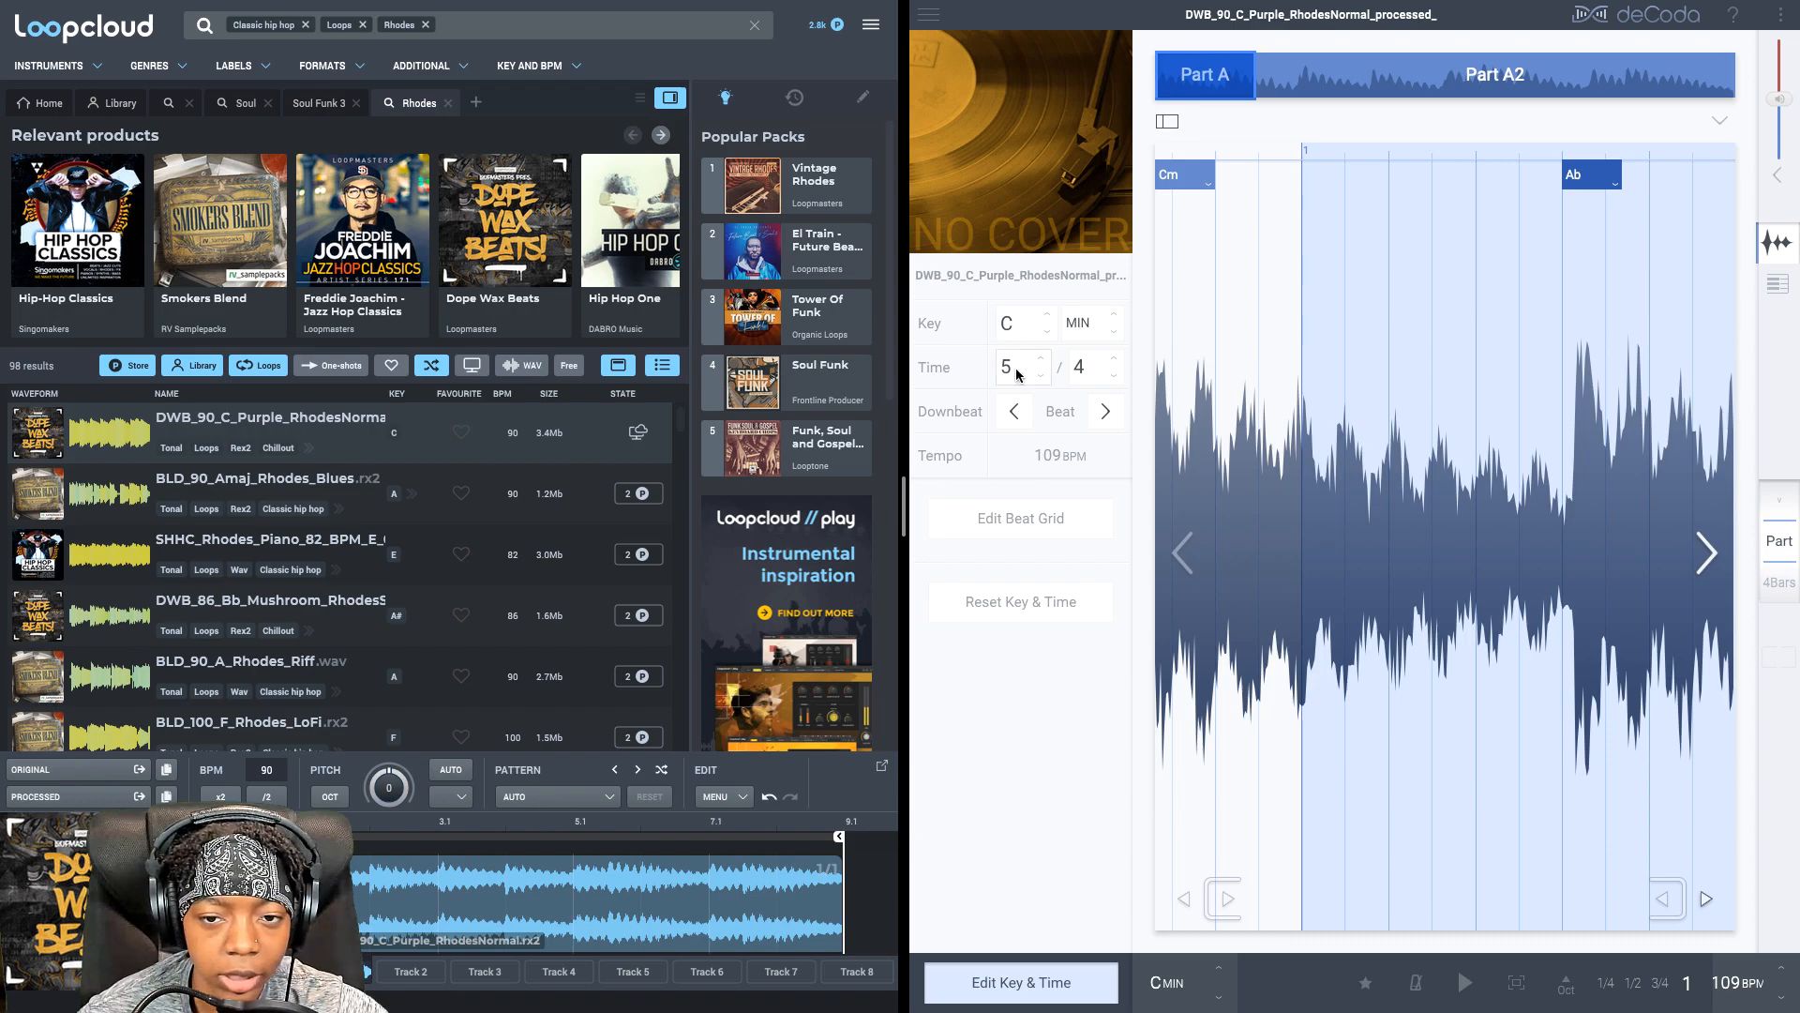
pyautogui.moveTo(1008, 368); pyautogui.dragTo(1013, 385)
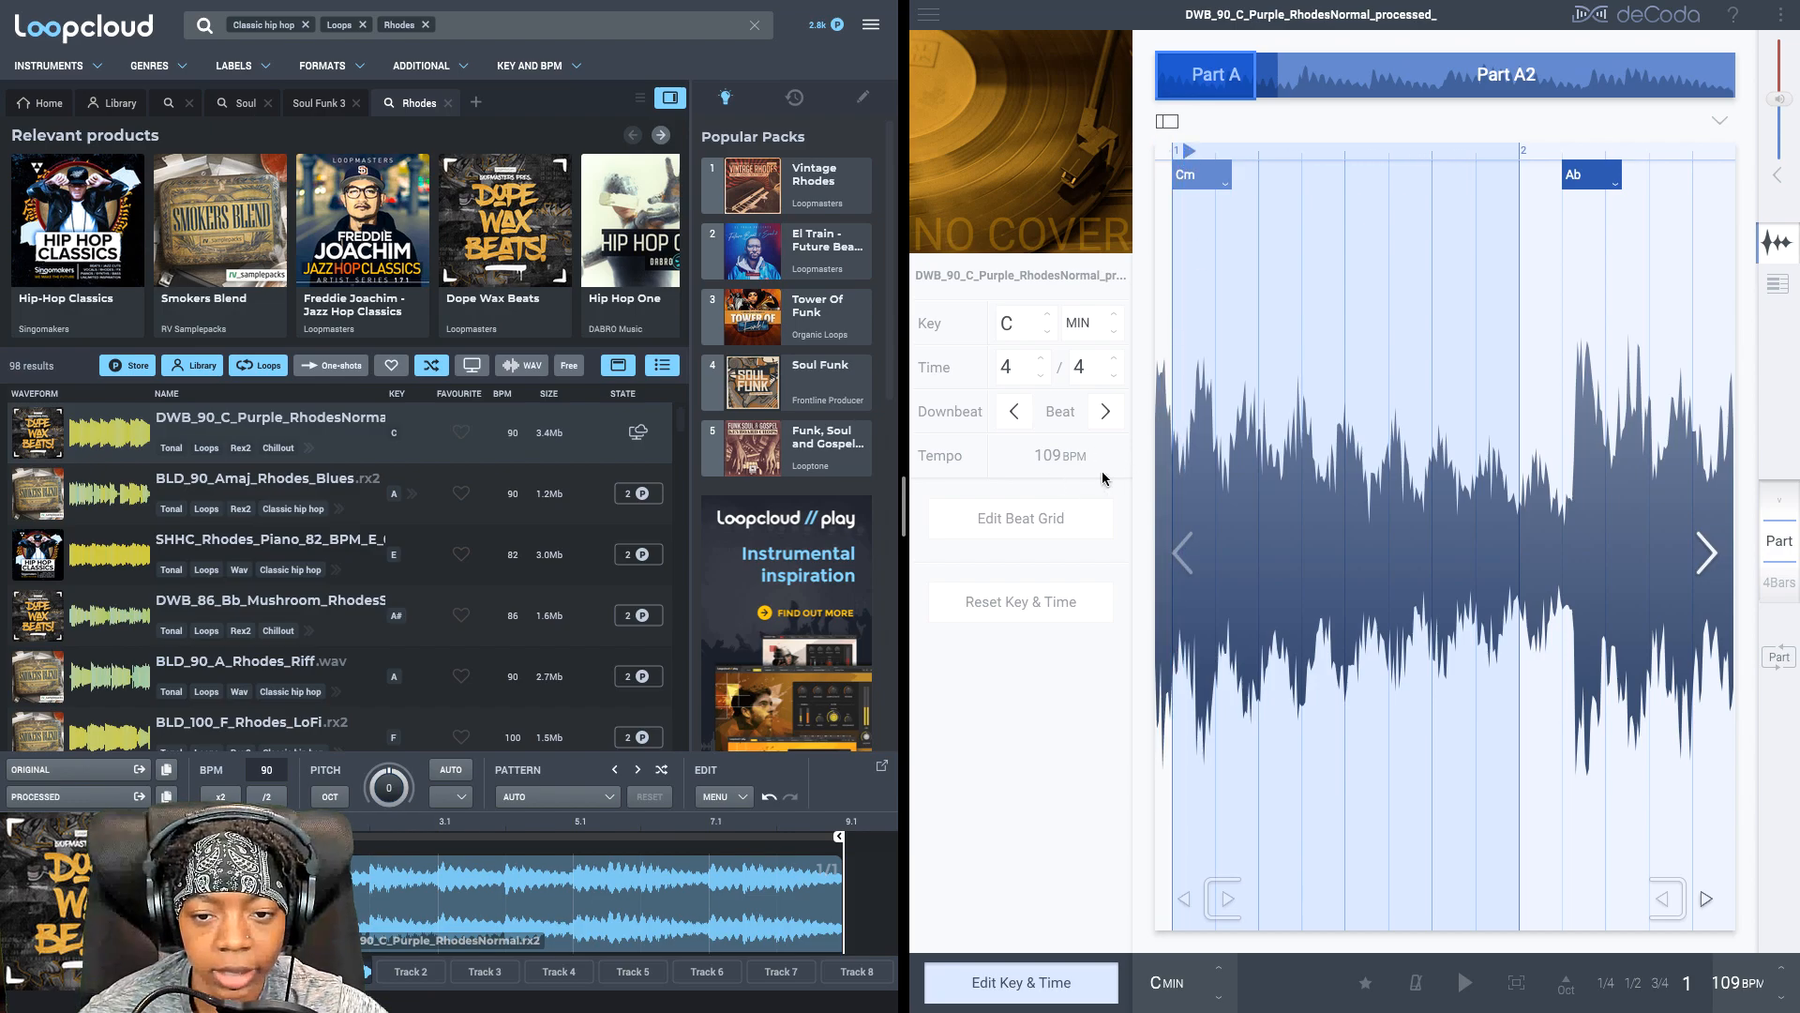
# Try shifting the loop's downbeat backward one beat at a time.
pyautogui.click(1014, 415)
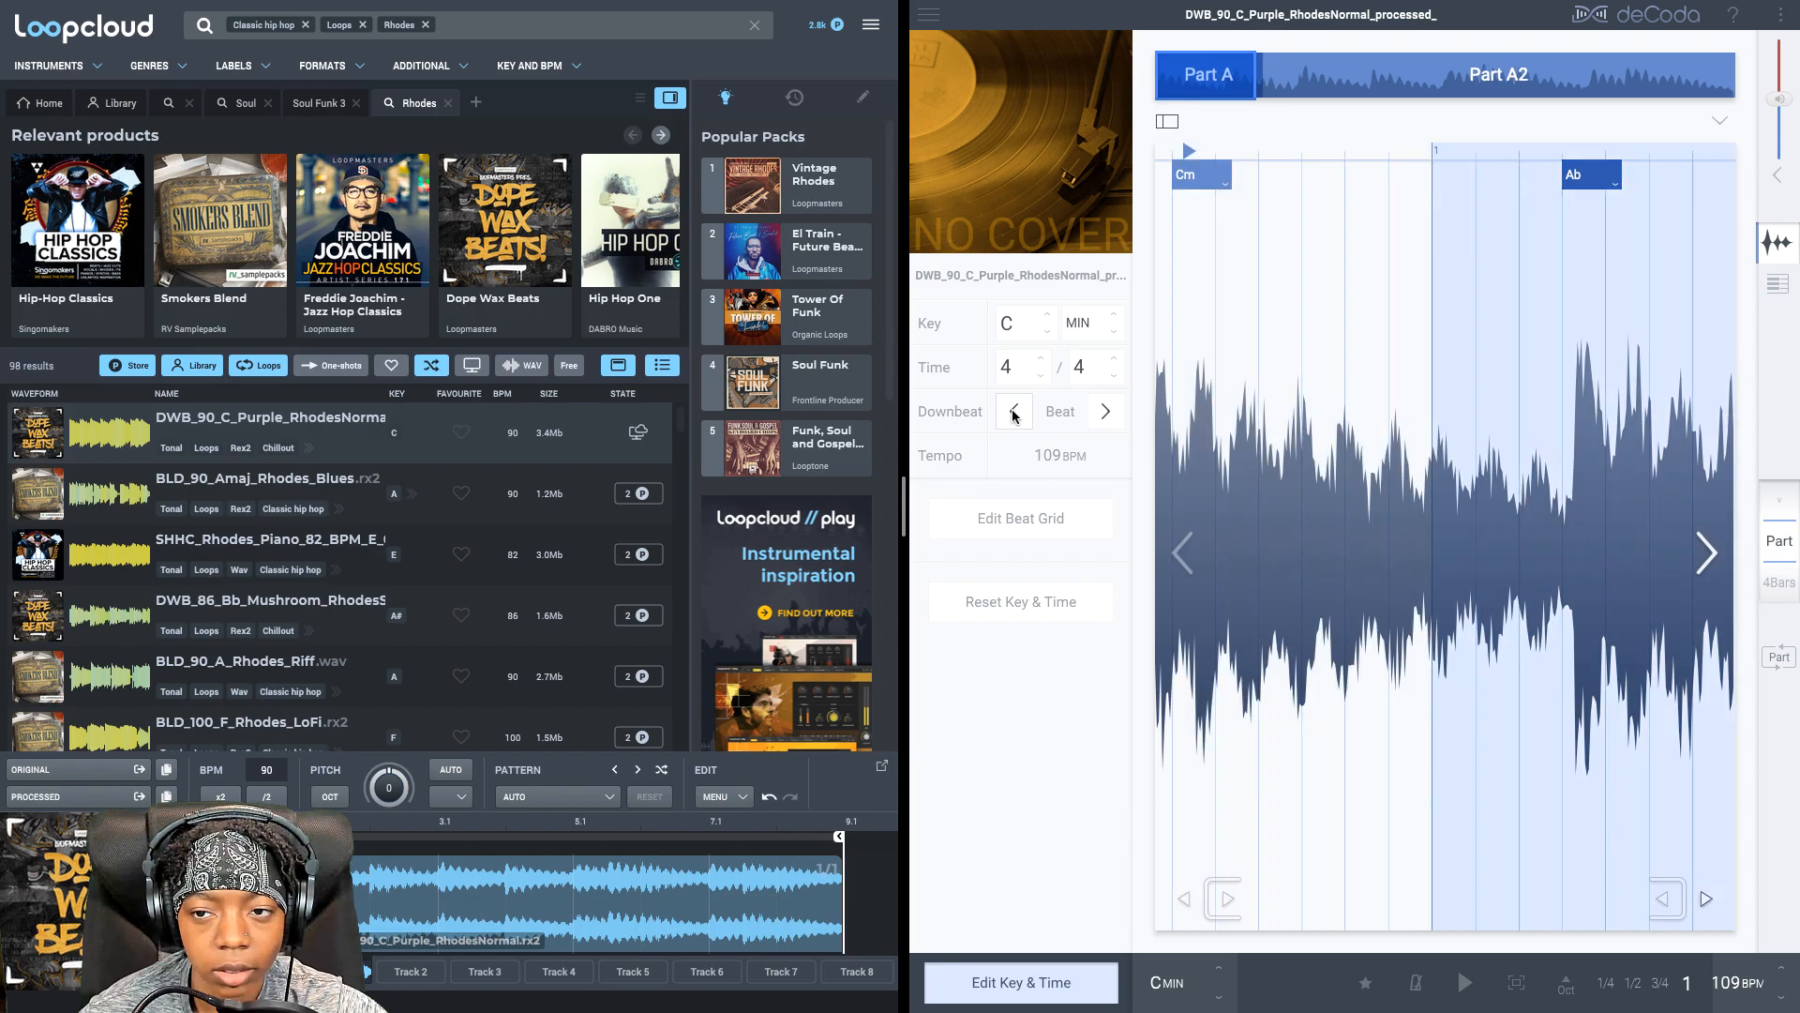
pyautogui.click(1014, 415)
pyautogui.click(1014, 416)
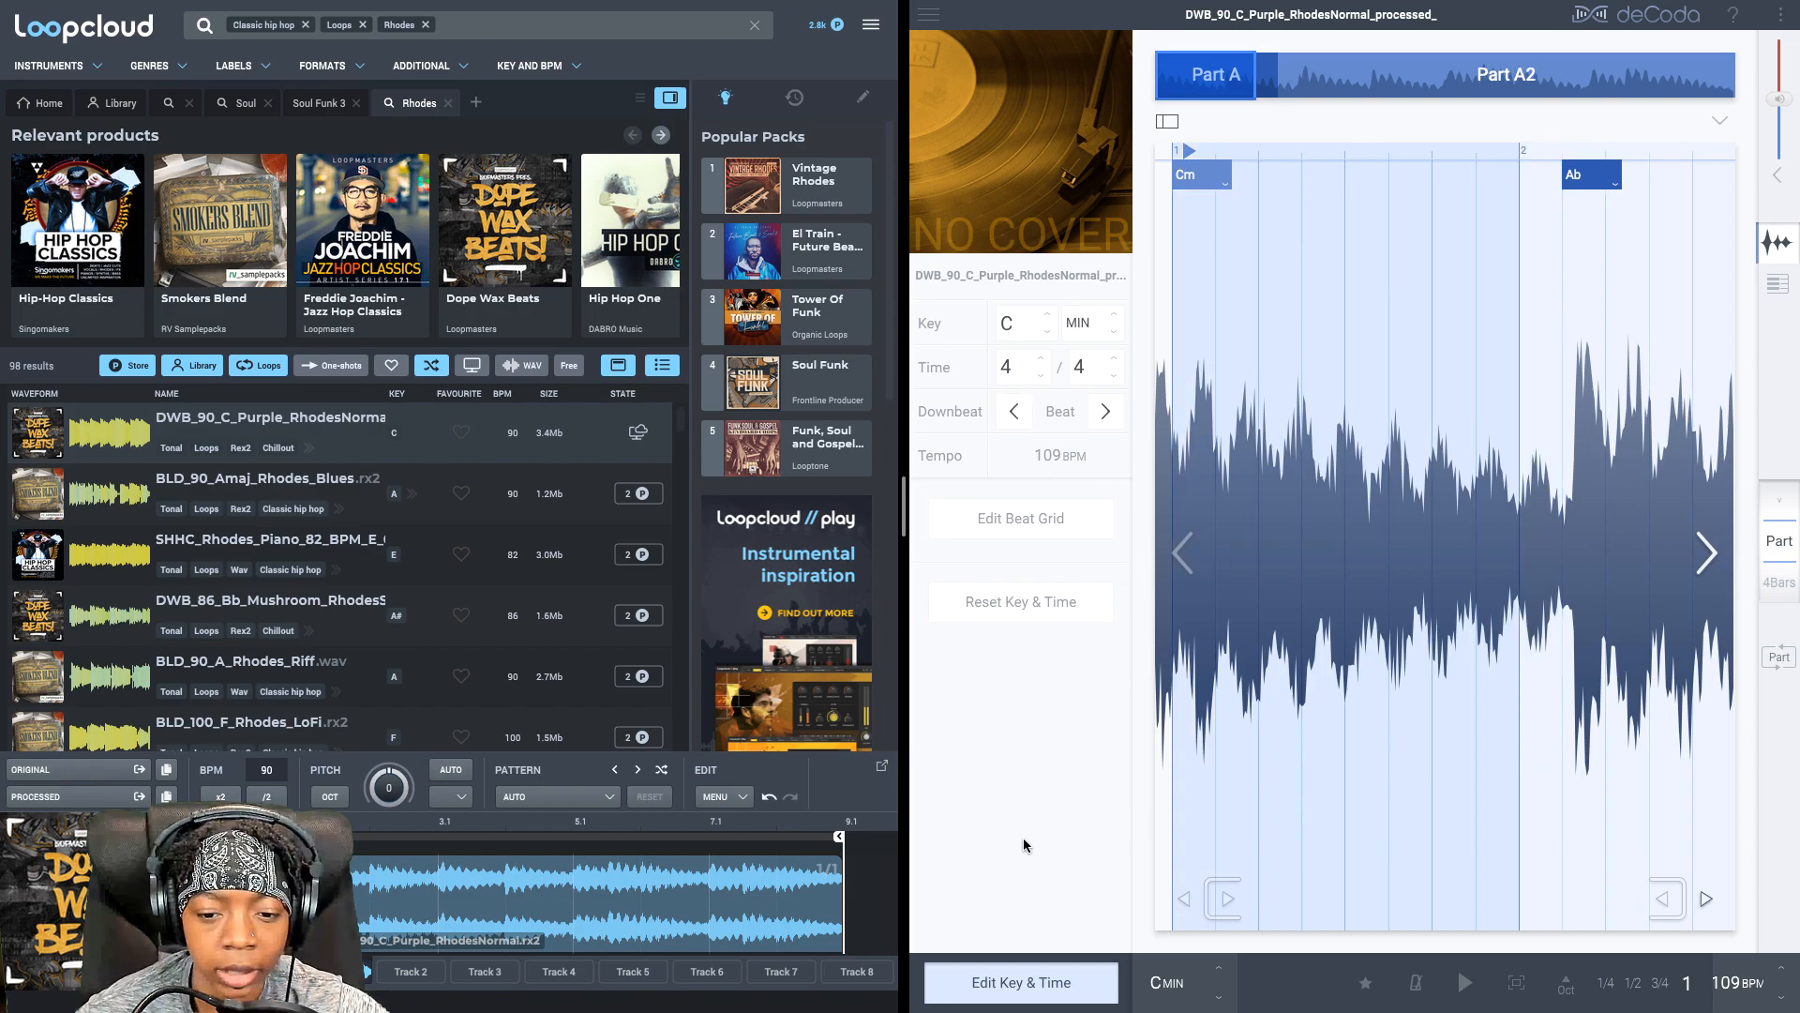
# Redefine the beat grid by drawing one bar from the loop's start to just before the second chord, play it looped, trim its end slightly and apply.
pyautogui.click(1025, 515)
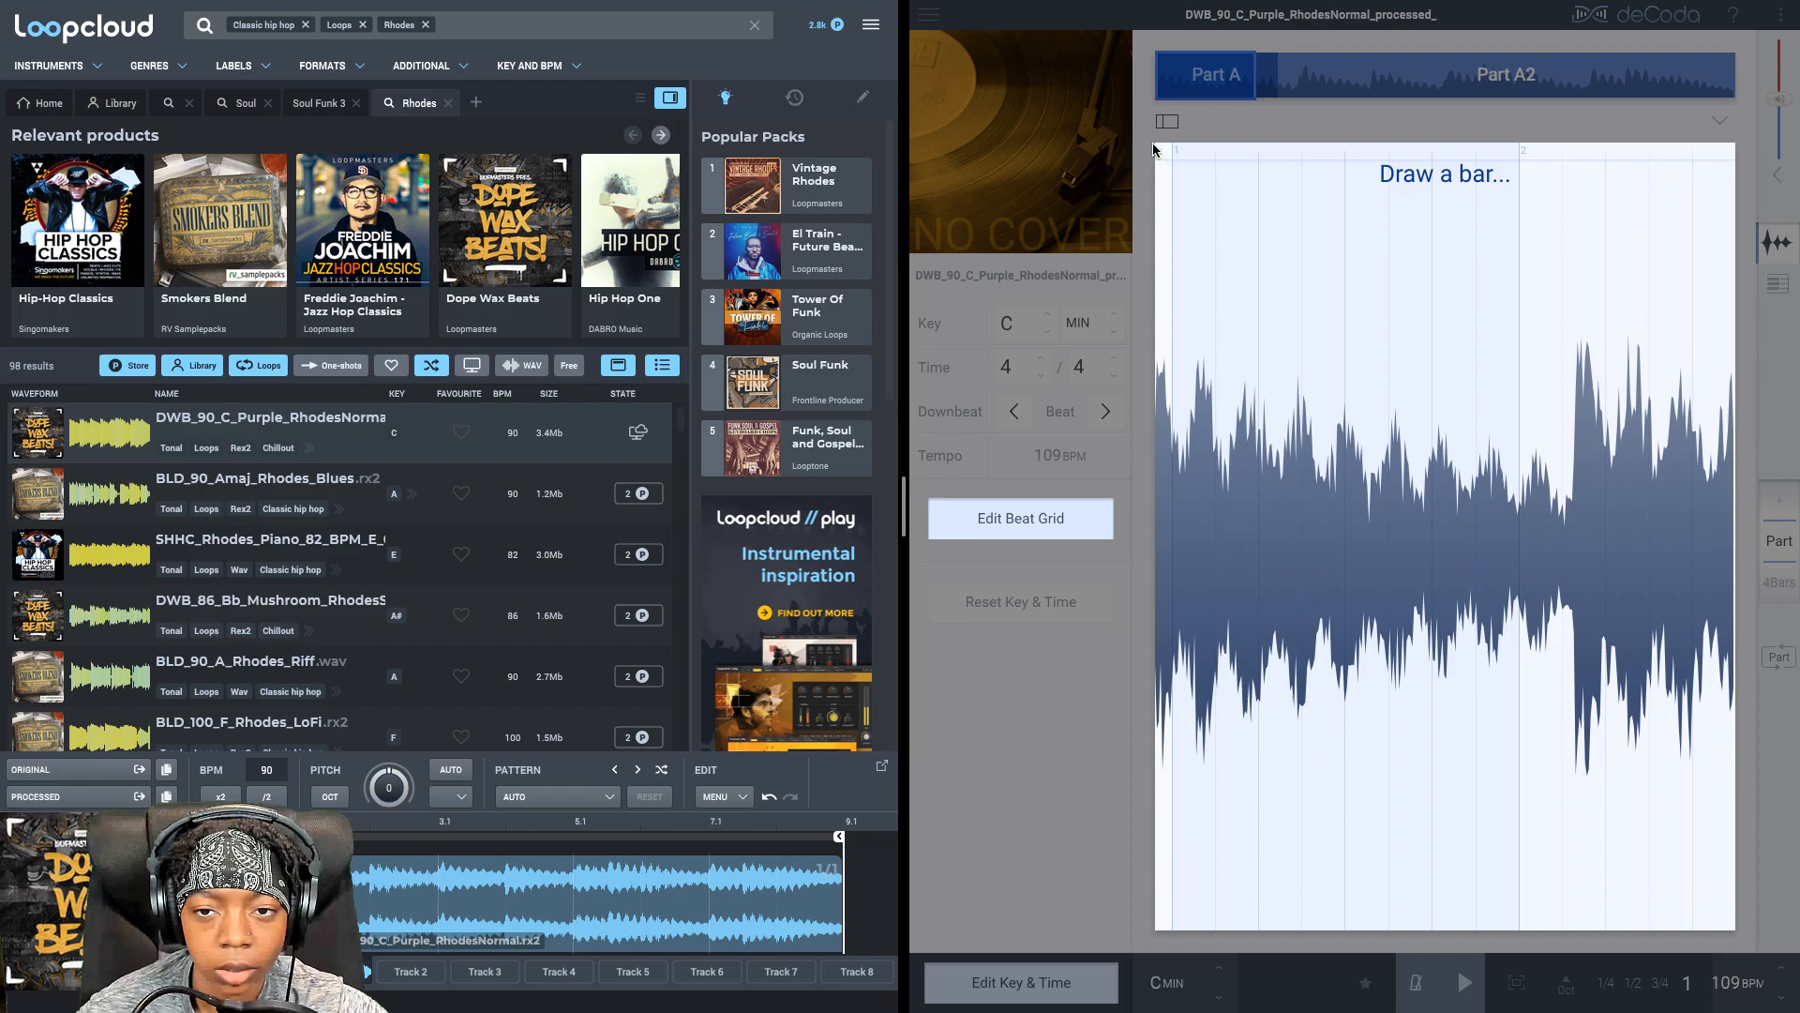
pyautogui.moveTo(1156, 153); pyautogui.dragTo(1573, 187)
pyautogui.click(1464, 983)
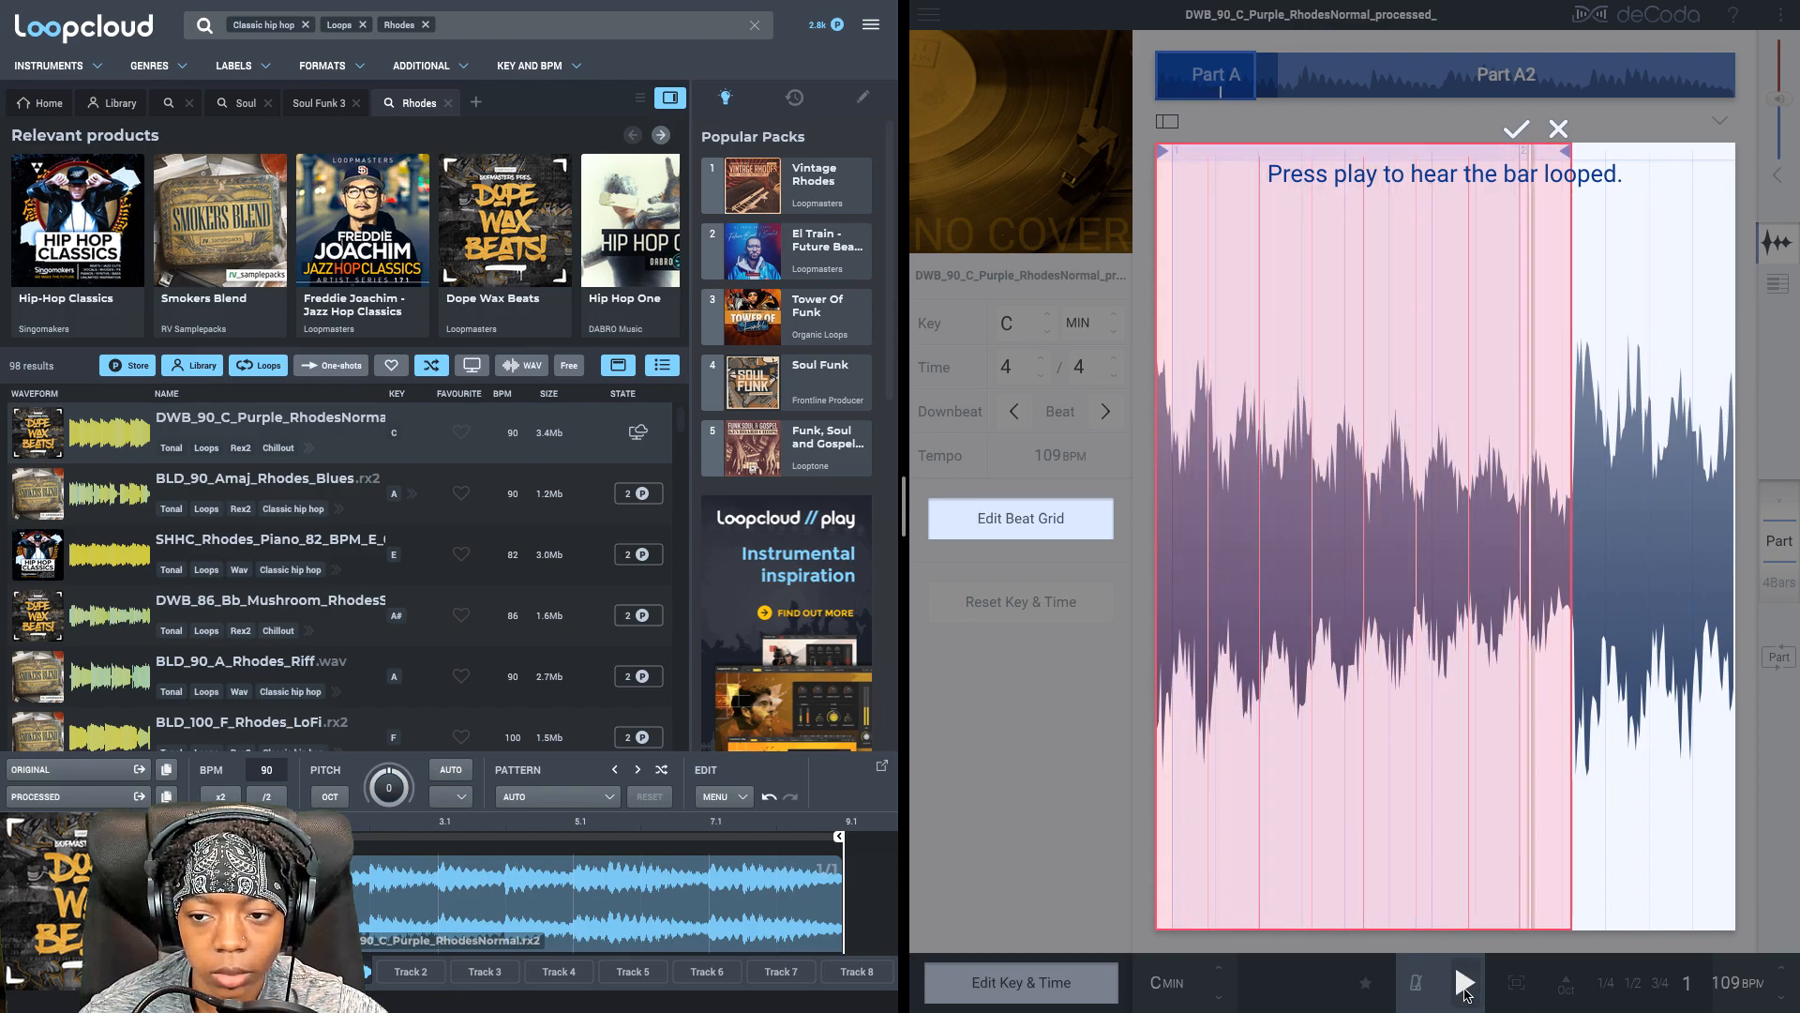
pyautogui.moveTo(1571, 152); pyautogui.dragTo(1565, 152)
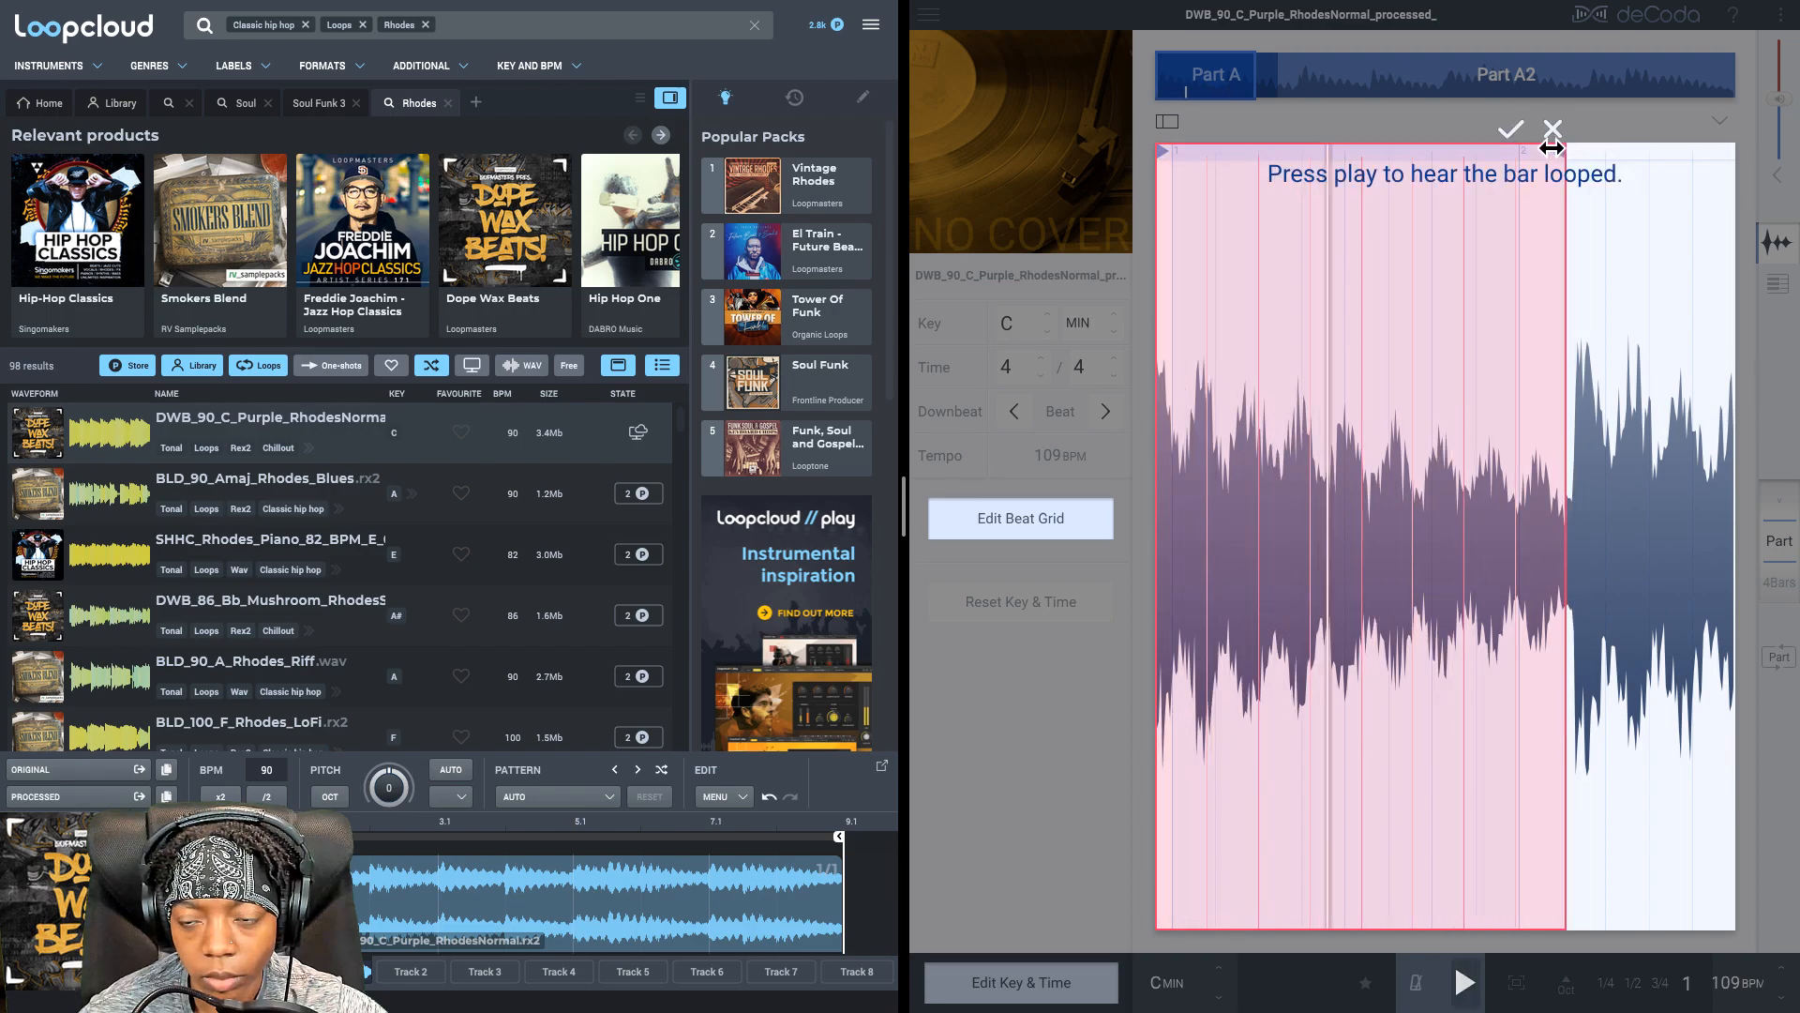
pyautogui.click(1507, 130)
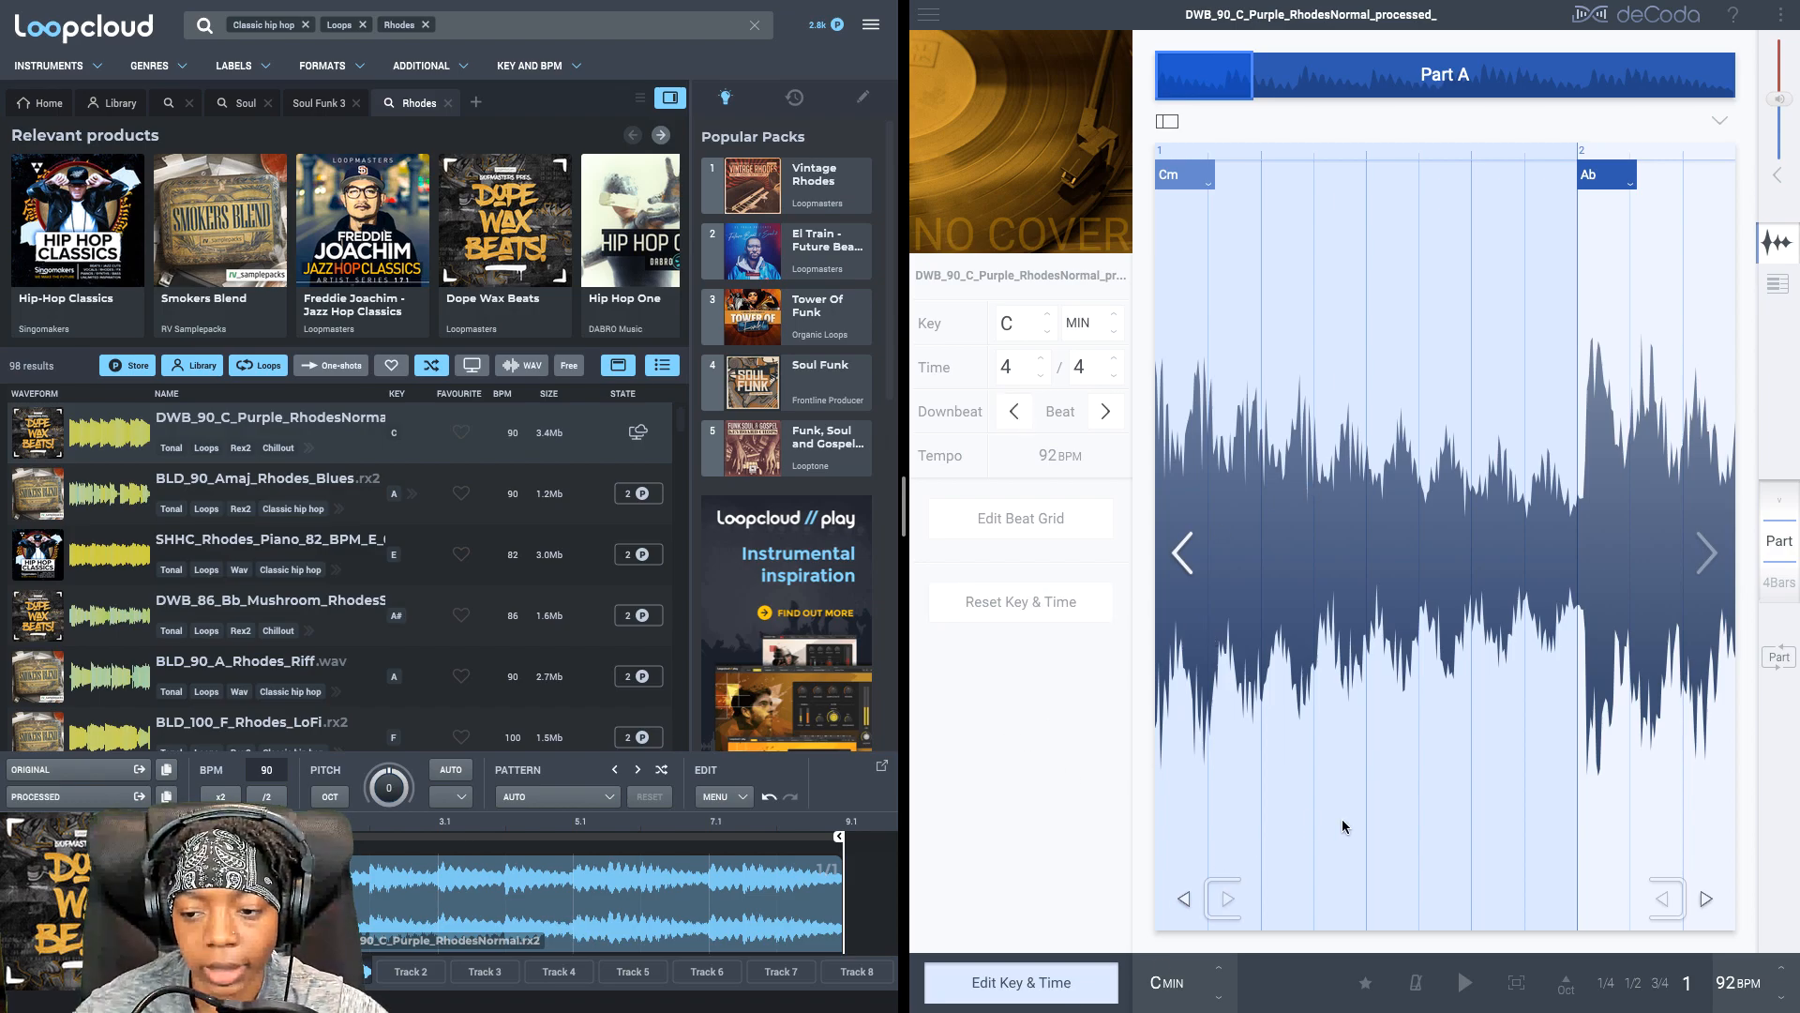
# Examine the whole loop's bars and chord labels, display its detected notes on the piano roll, and check the export options.
pyautogui.scroll(3, 1341, 820)
pyautogui.scroll(-5, 1327, 804)
pyautogui.scroll(5, 1318, 797)
pyautogui.scroll(-10, 1320, 799)
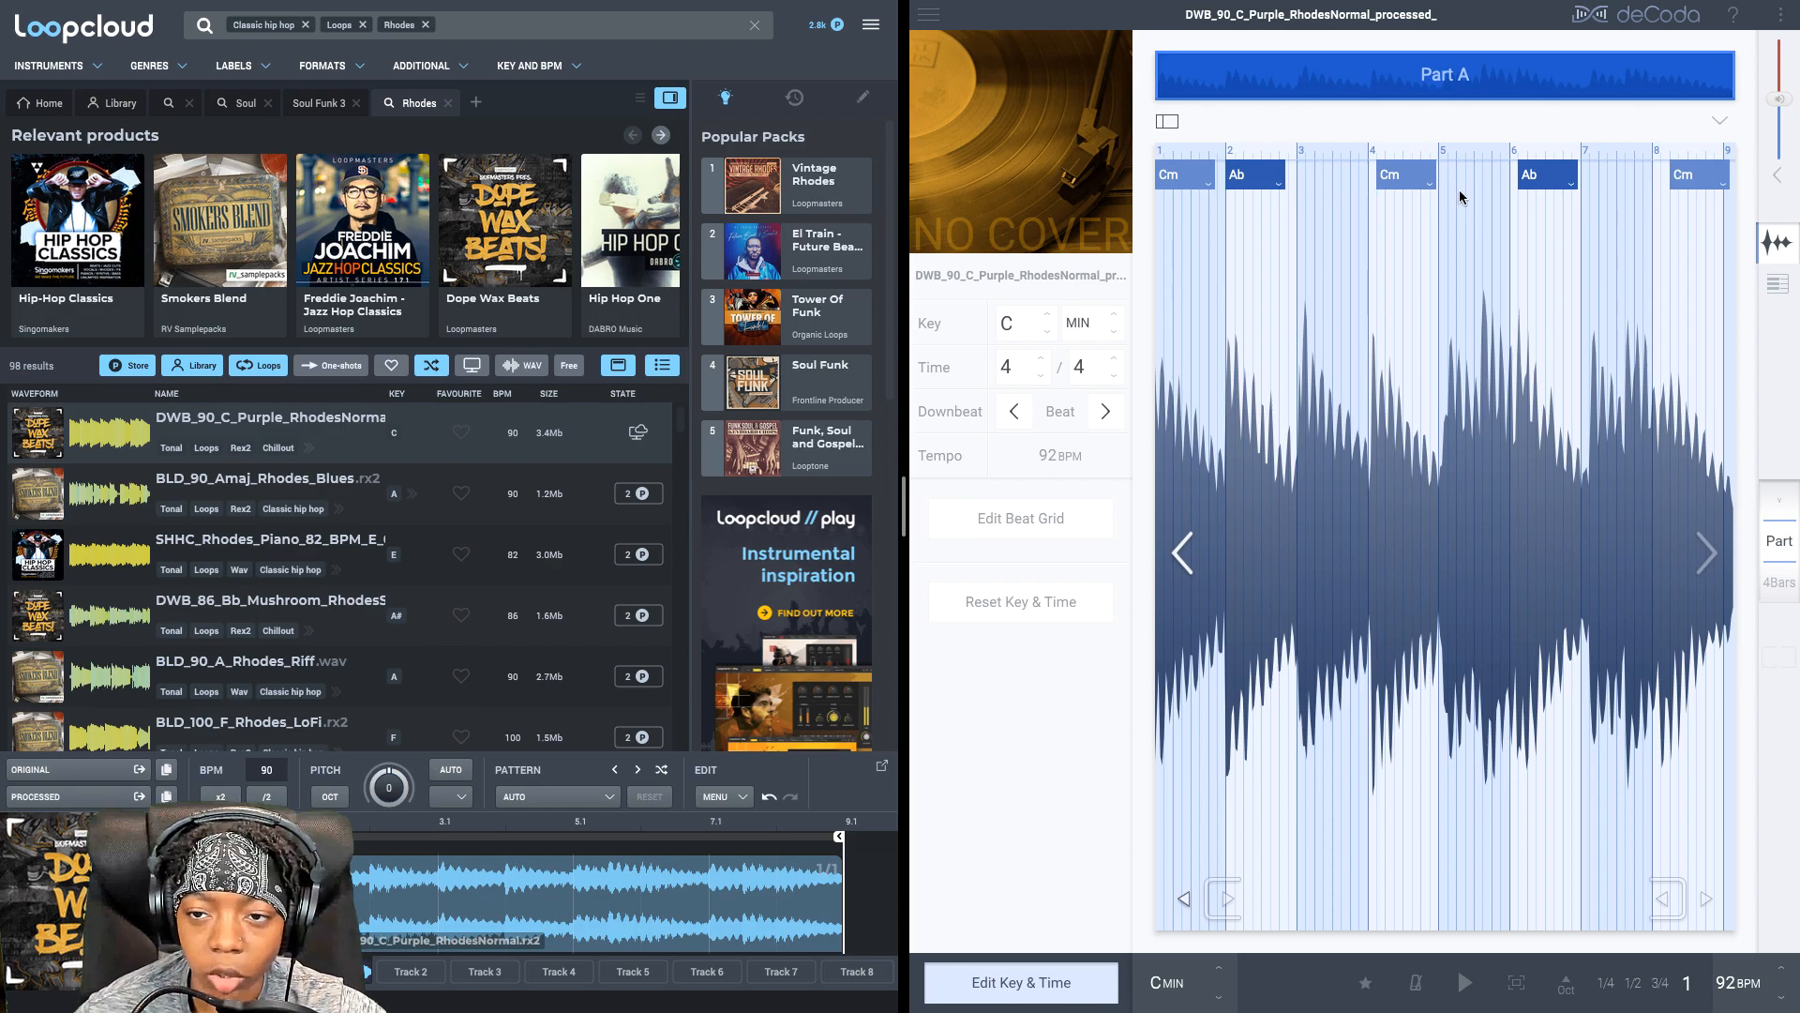
pyautogui.click(1778, 285)
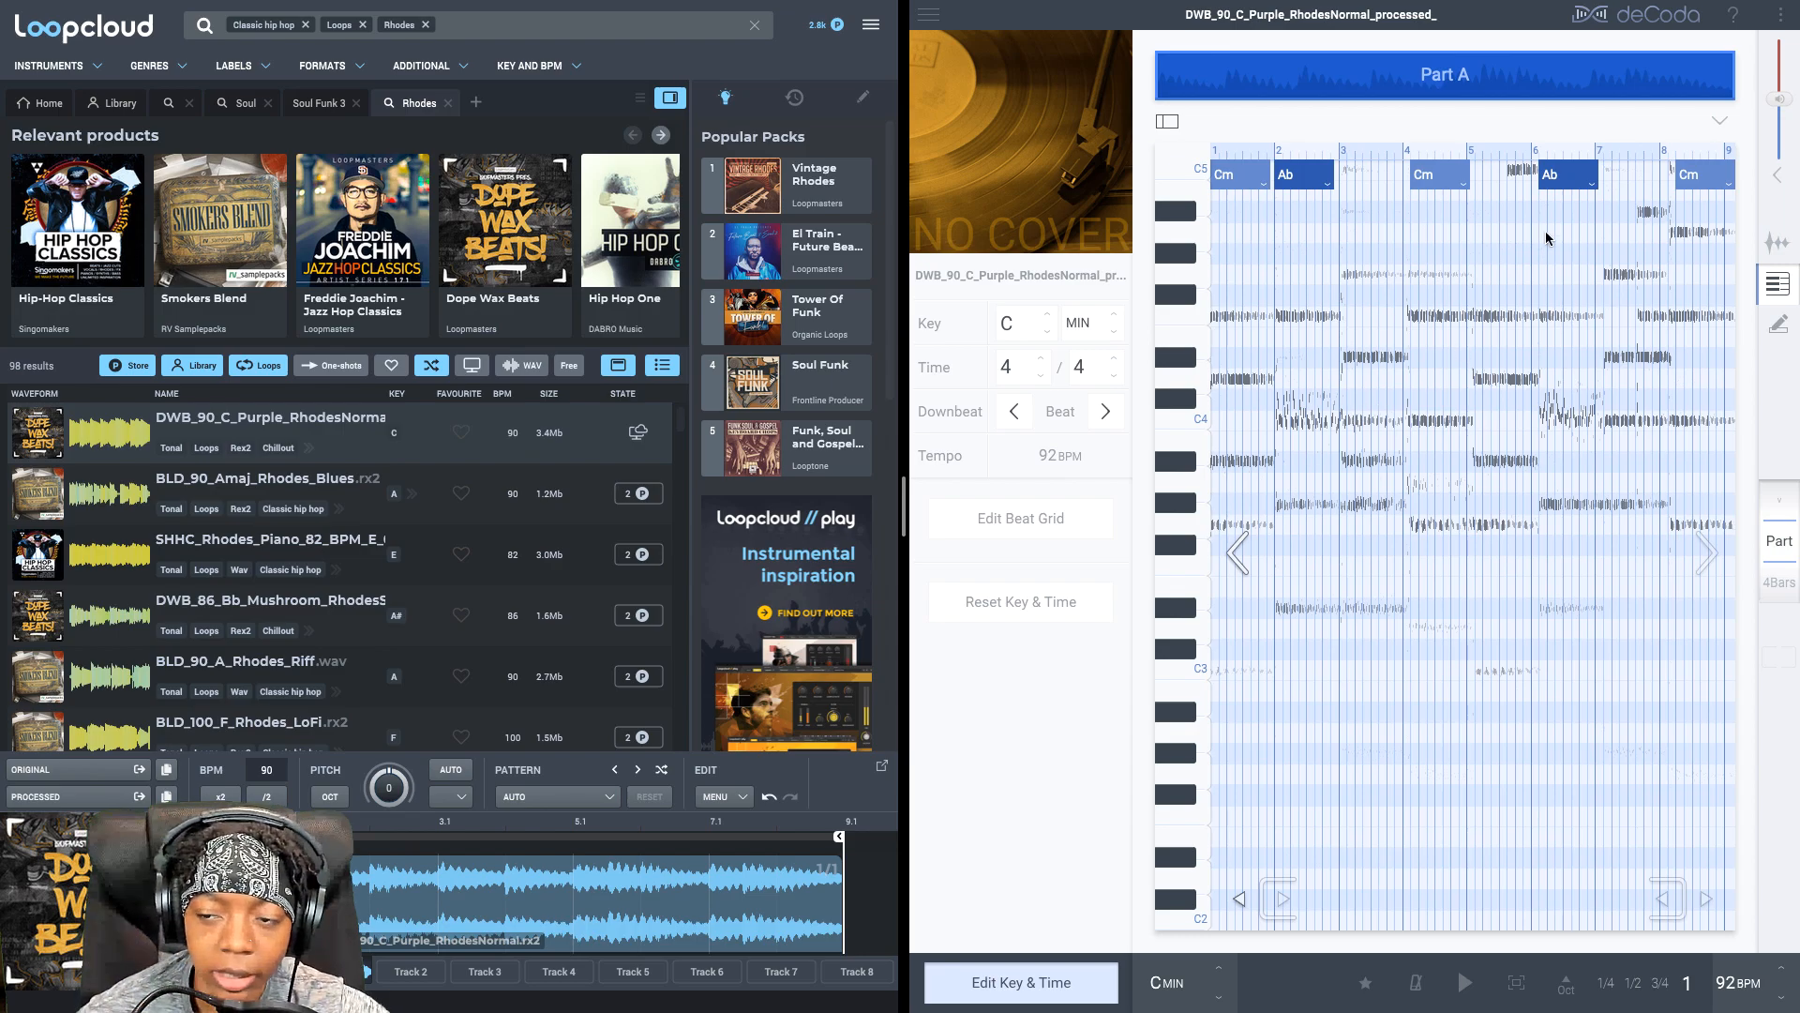
pyautogui.click(1782, 15)
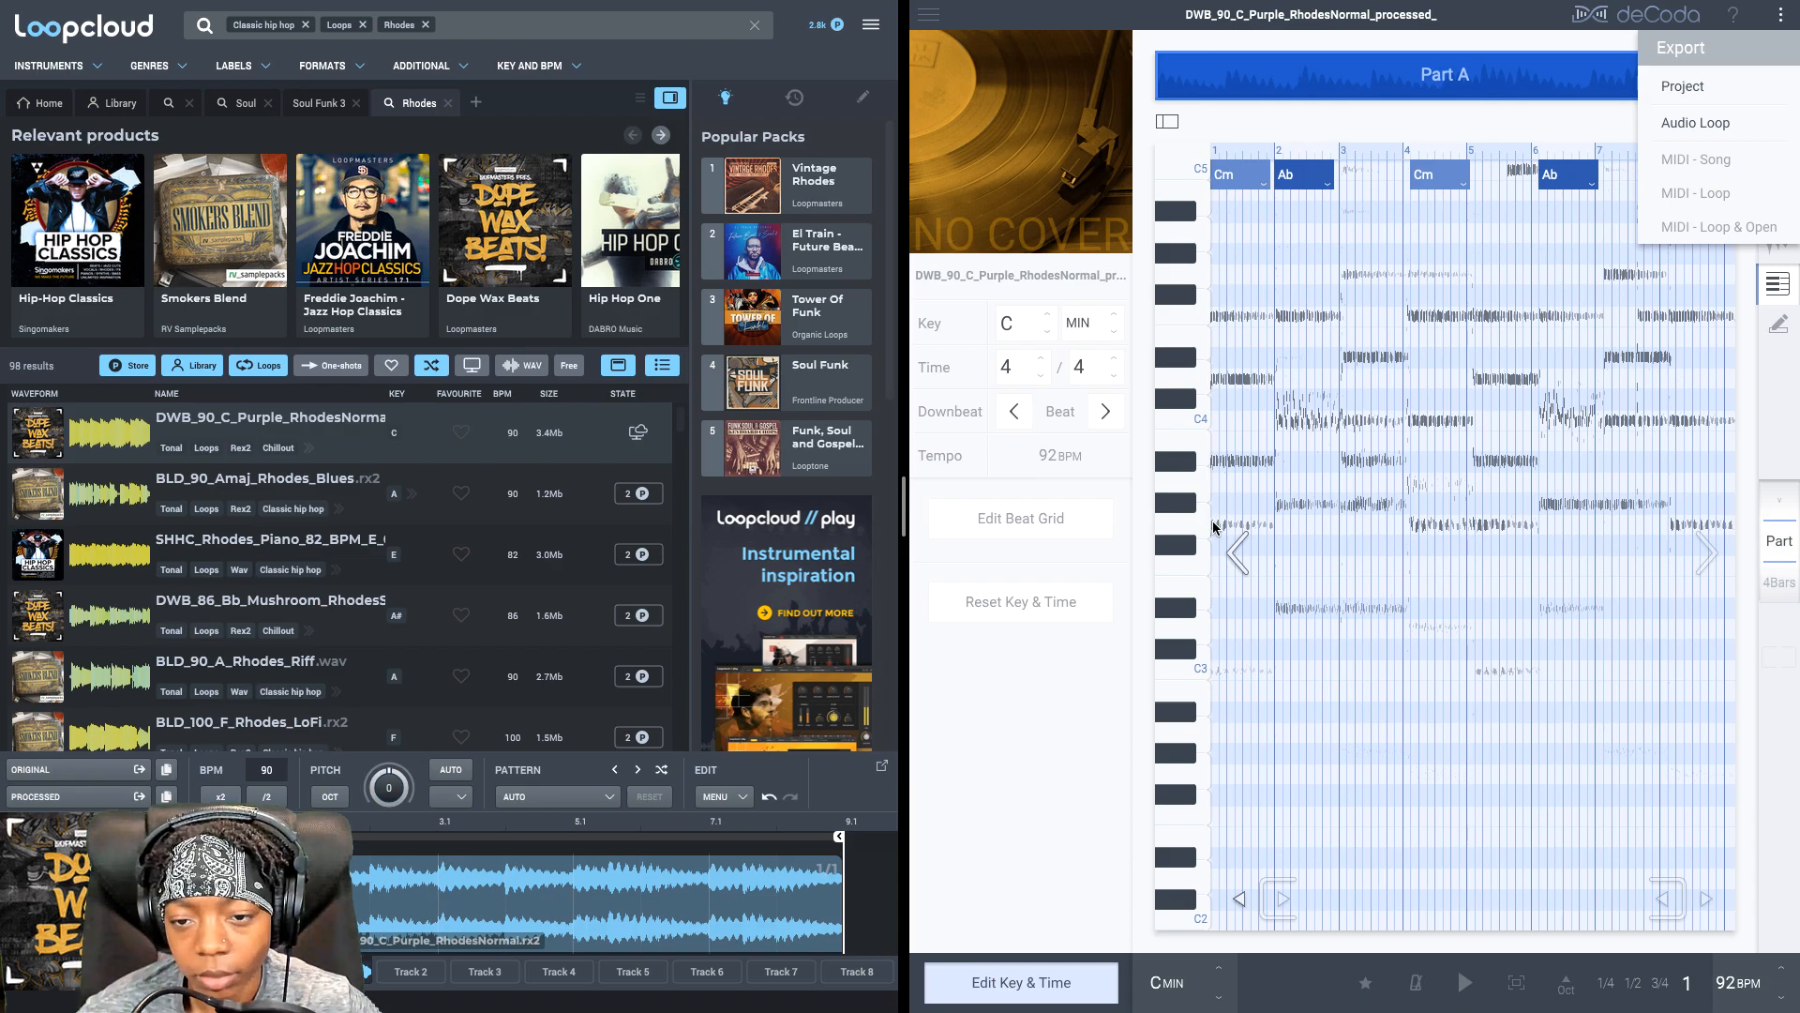
# Enter note drawing and trace the first bar's chord with notes at C3, G3, A#3, D4 and F4.
pyautogui.click(1778, 323)
pyautogui.click(1779, 323)
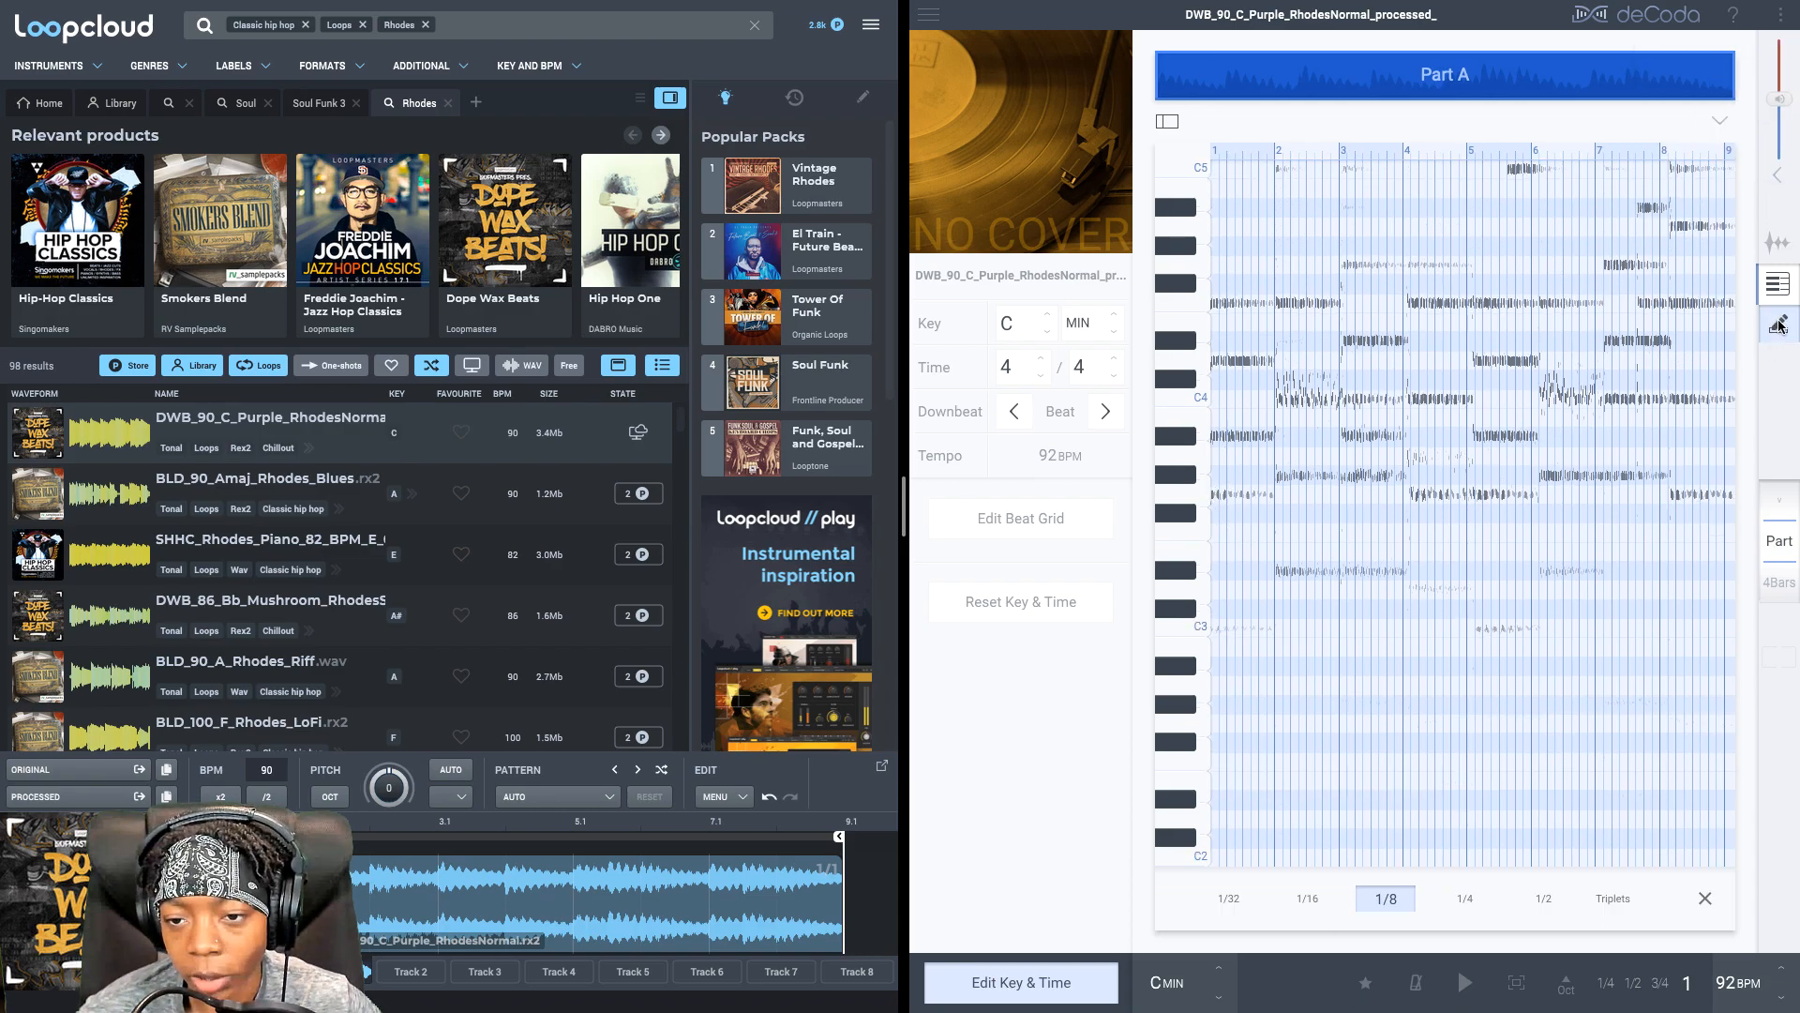
pyautogui.click(1544, 898)
pyautogui.moveTo(1219, 494); pyautogui.dragTo(1271, 494)
pyautogui.moveTo(1219, 436); pyautogui.dragTo(1273, 433)
pyautogui.moveTo(1219, 360); pyautogui.dragTo(1271, 360)
pyautogui.moveTo(1219, 303); pyautogui.dragTo(1333, 303)
pyautogui.moveTo(1218, 628); pyautogui.dragTo(1271, 628)
# Draw notes over the detected pitches in bars 2 to 8 and leave note drawing.
pyautogui.moveTo(1282, 398); pyautogui.dragTo(1333, 399)
pyautogui.moveTo(1283, 475)
pyautogui.mouseDown()
pyautogui.moveTo(1397, 475)
pyautogui.moveTo(1524, 436)
pyautogui.mouseUp()
pyautogui.moveTo(1477, 360); pyautogui.dragTo(1524, 360)
pyautogui.moveTo(1476, 303); pyautogui.dragTo(1585, 303)
pyautogui.moveTo(1542, 475); pyautogui.dragTo(1650, 475)
pyautogui.moveTo(1605, 399); pyautogui.dragTo(1716, 399)
pyautogui.moveTo(1605, 341)
pyautogui.mouseDown()
pyautogui.moveTo(1652, 341)
pyautogui.moveTo(1717, 302)
pyautogui.mouseUp()
pyautogui.click(1704, 898)
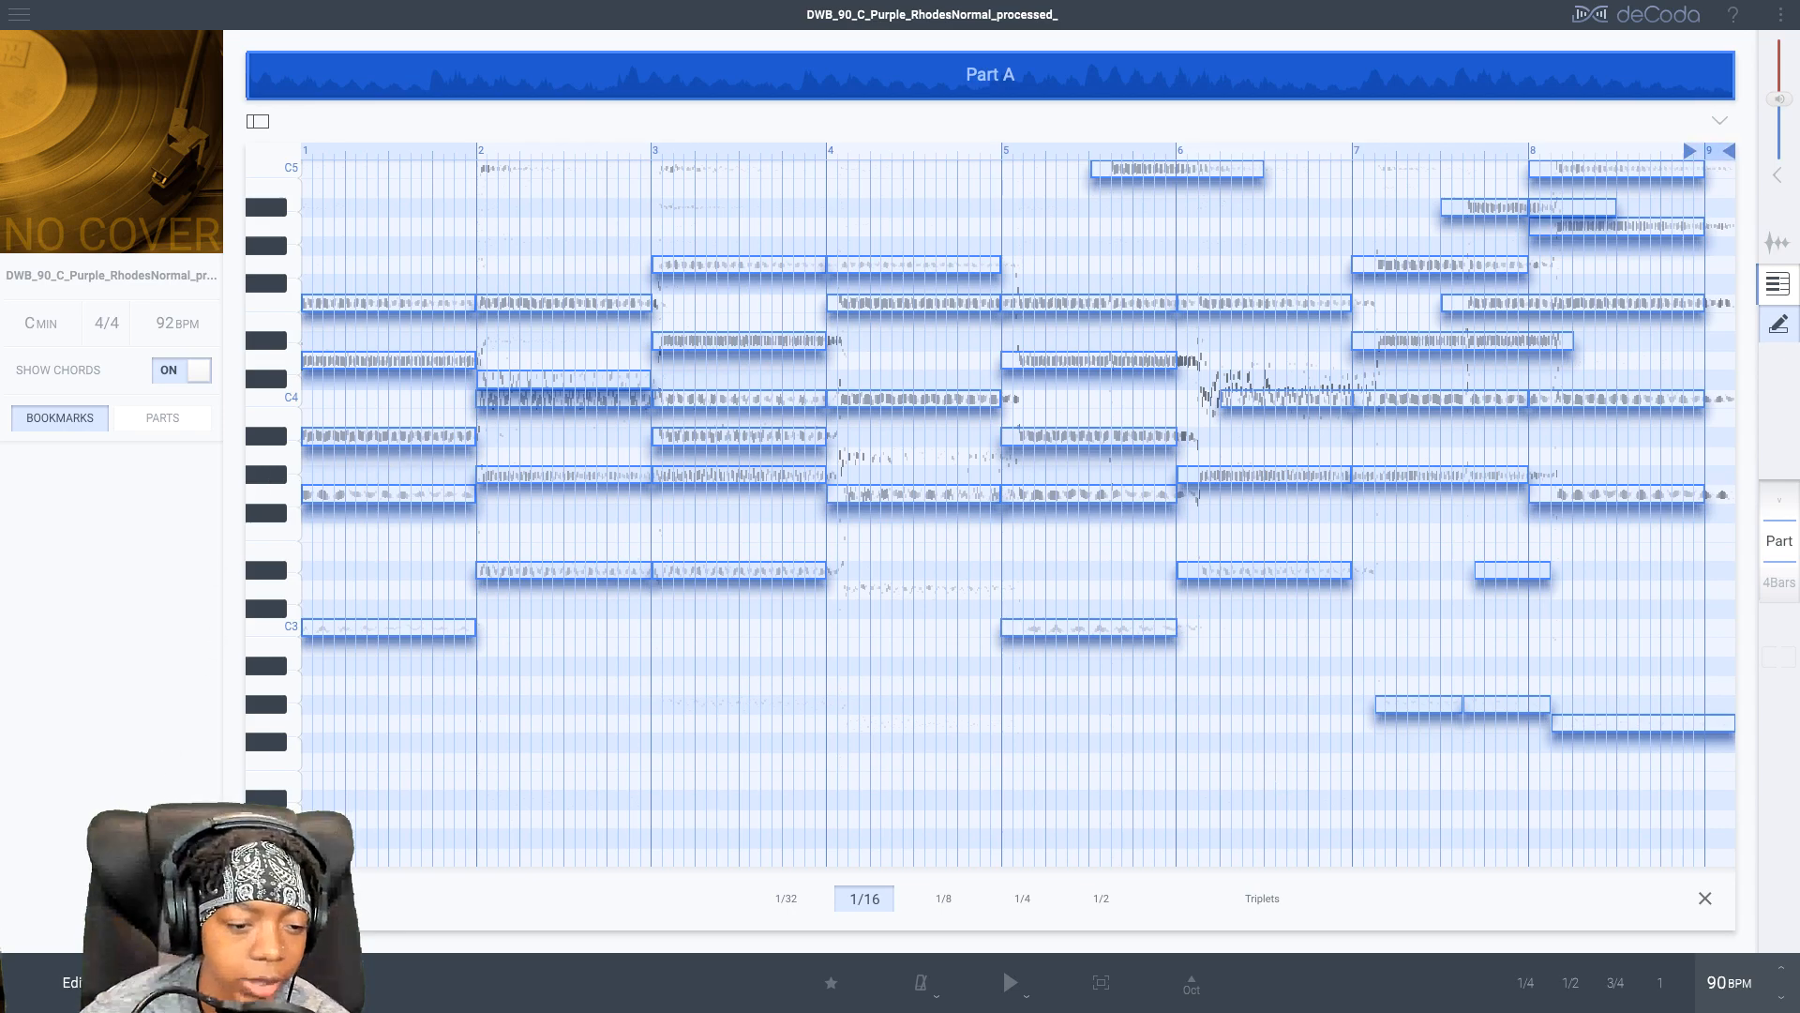
# Export the traced loop as a MIDI file named Decoda Chords, saved to the Desktop.
pyautogui.click(43, 981)
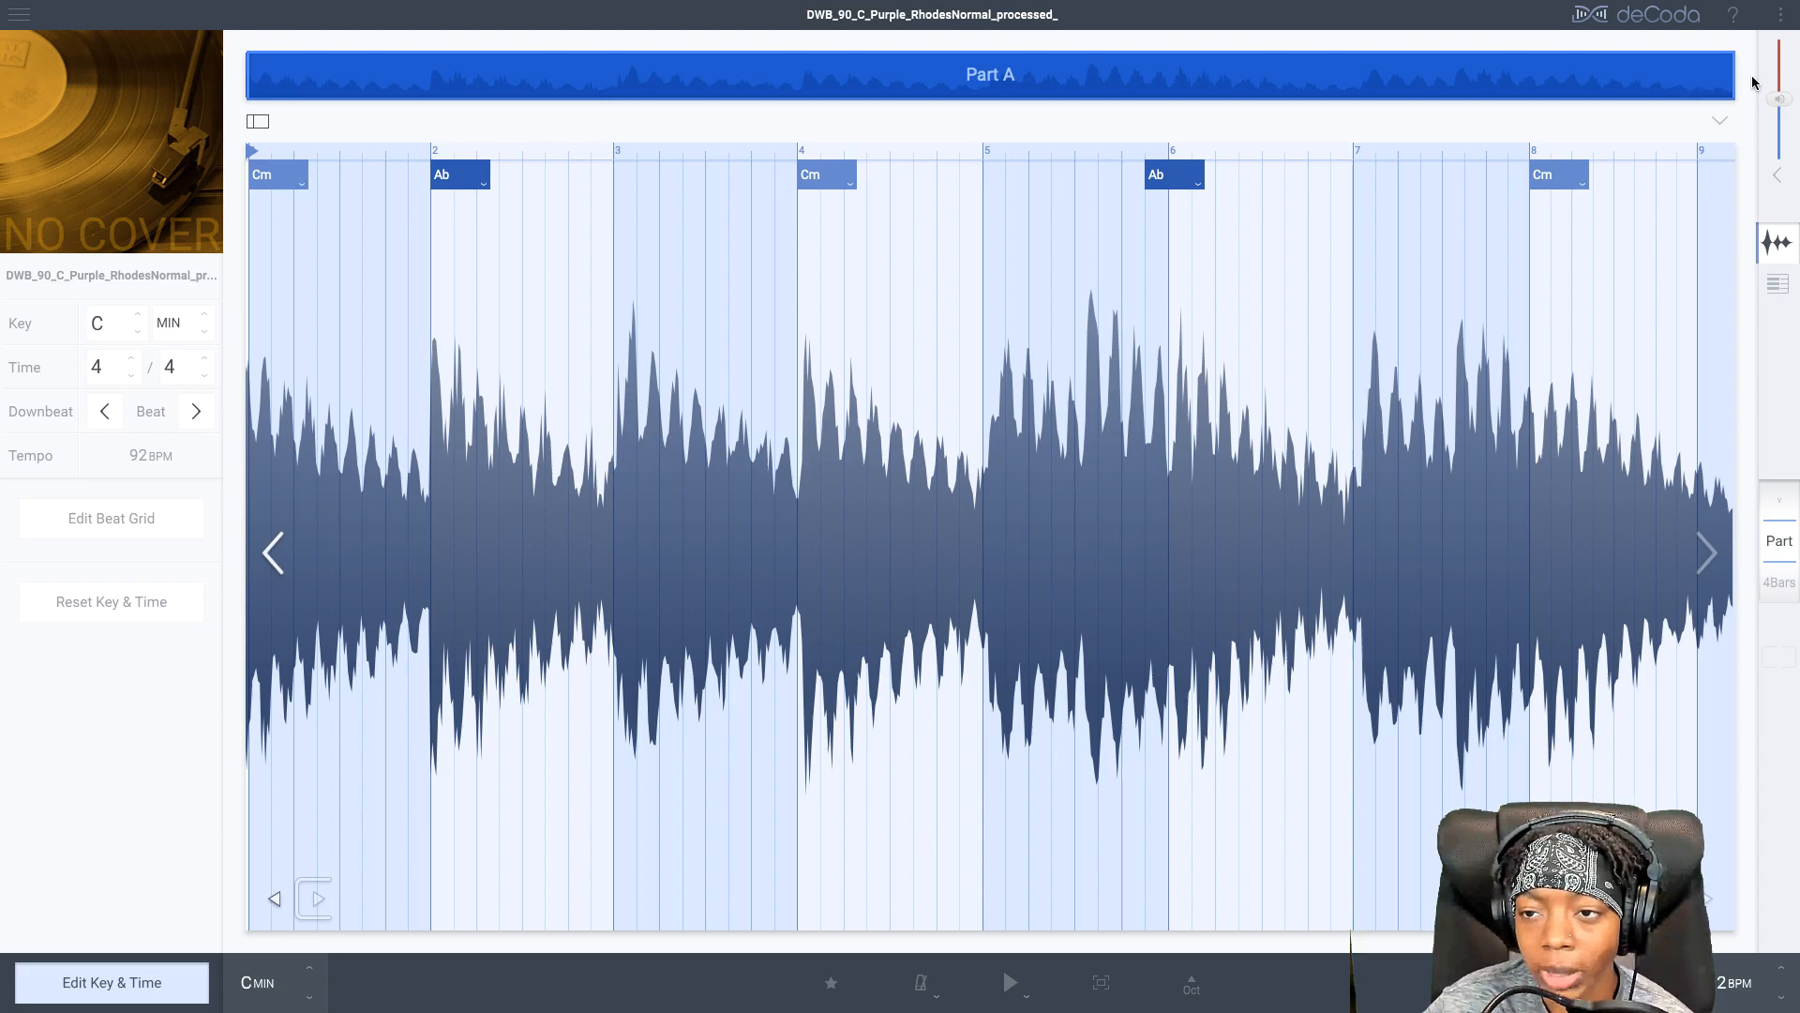
pyautogui.click(1784, 13)
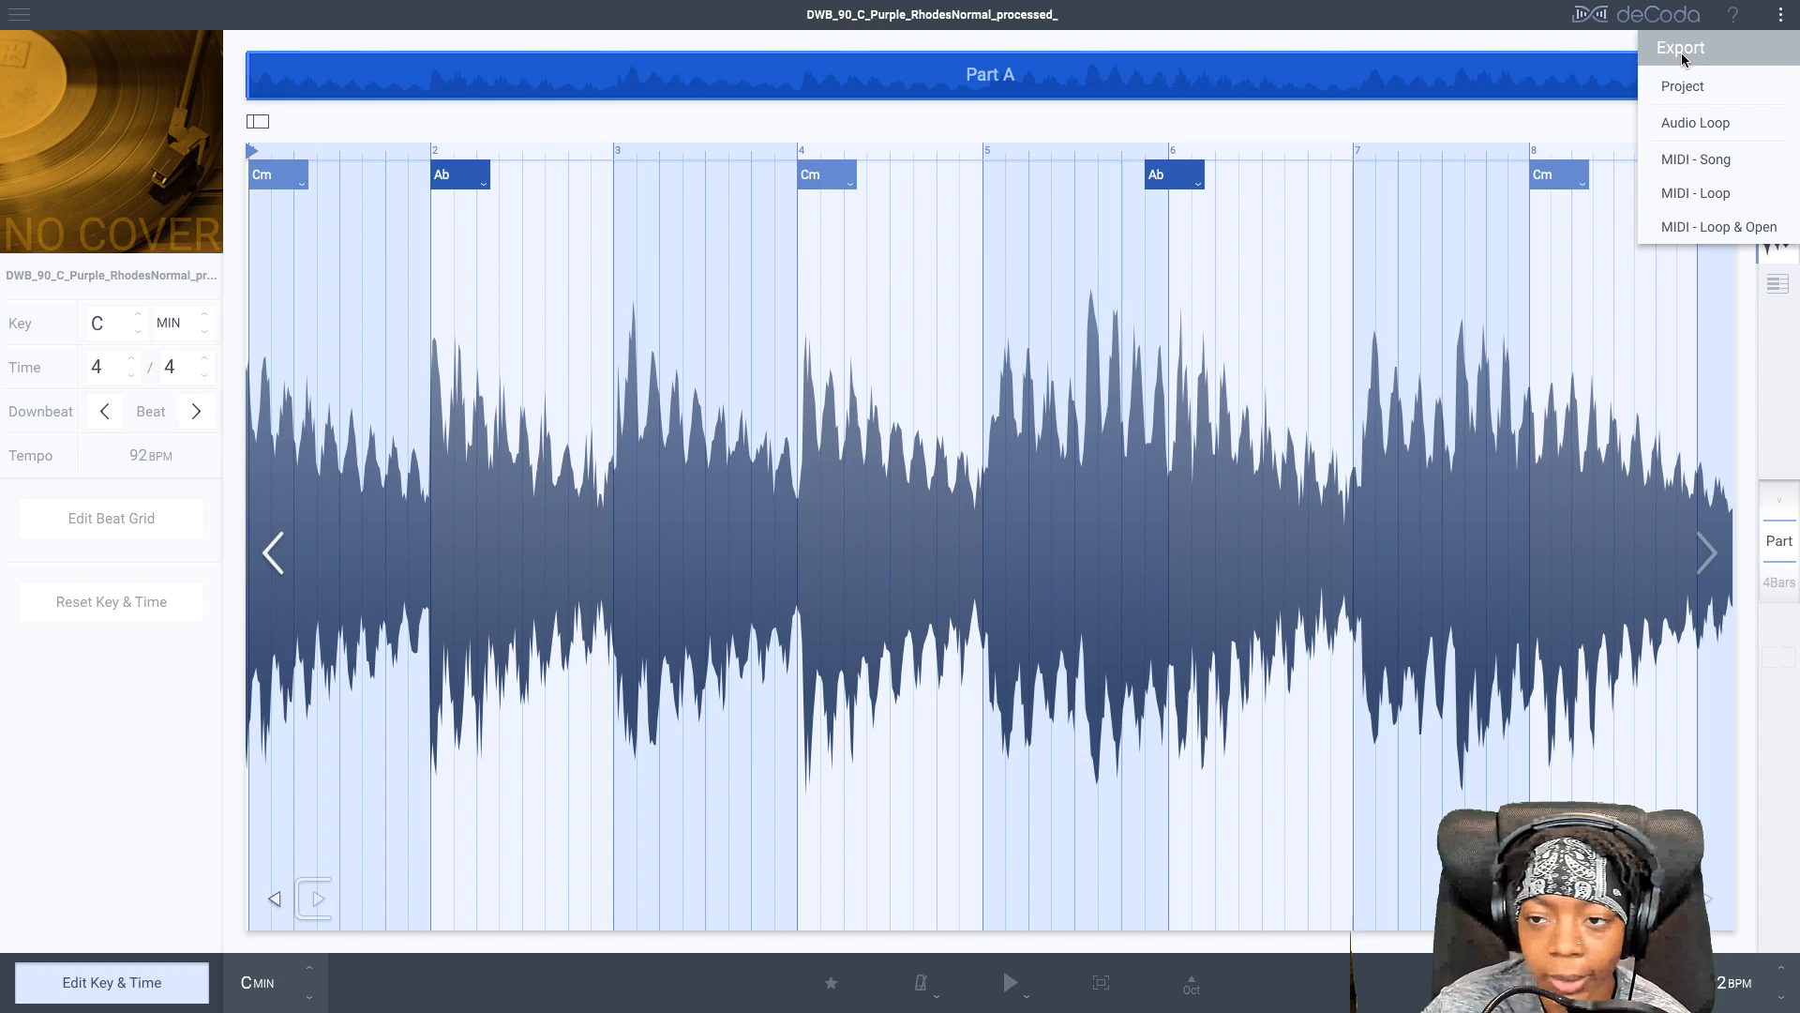
pyautogui.click(1698, 193)
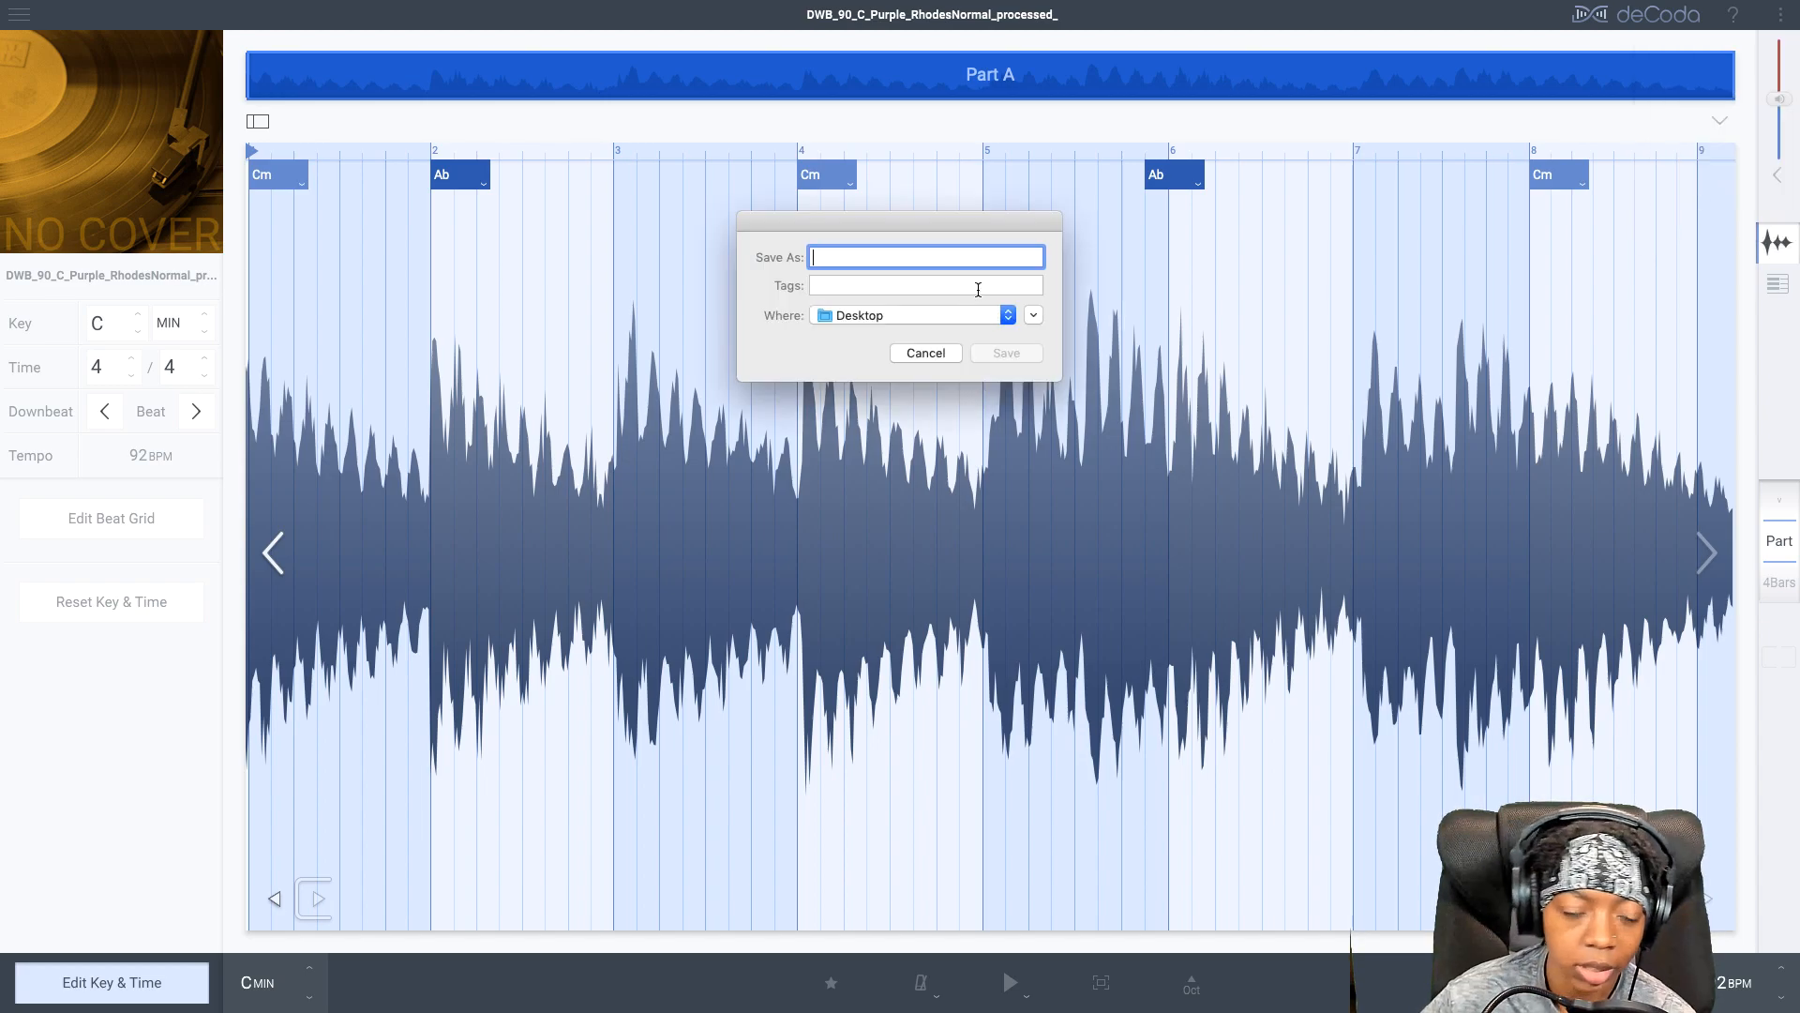
pyautogui.write('S')
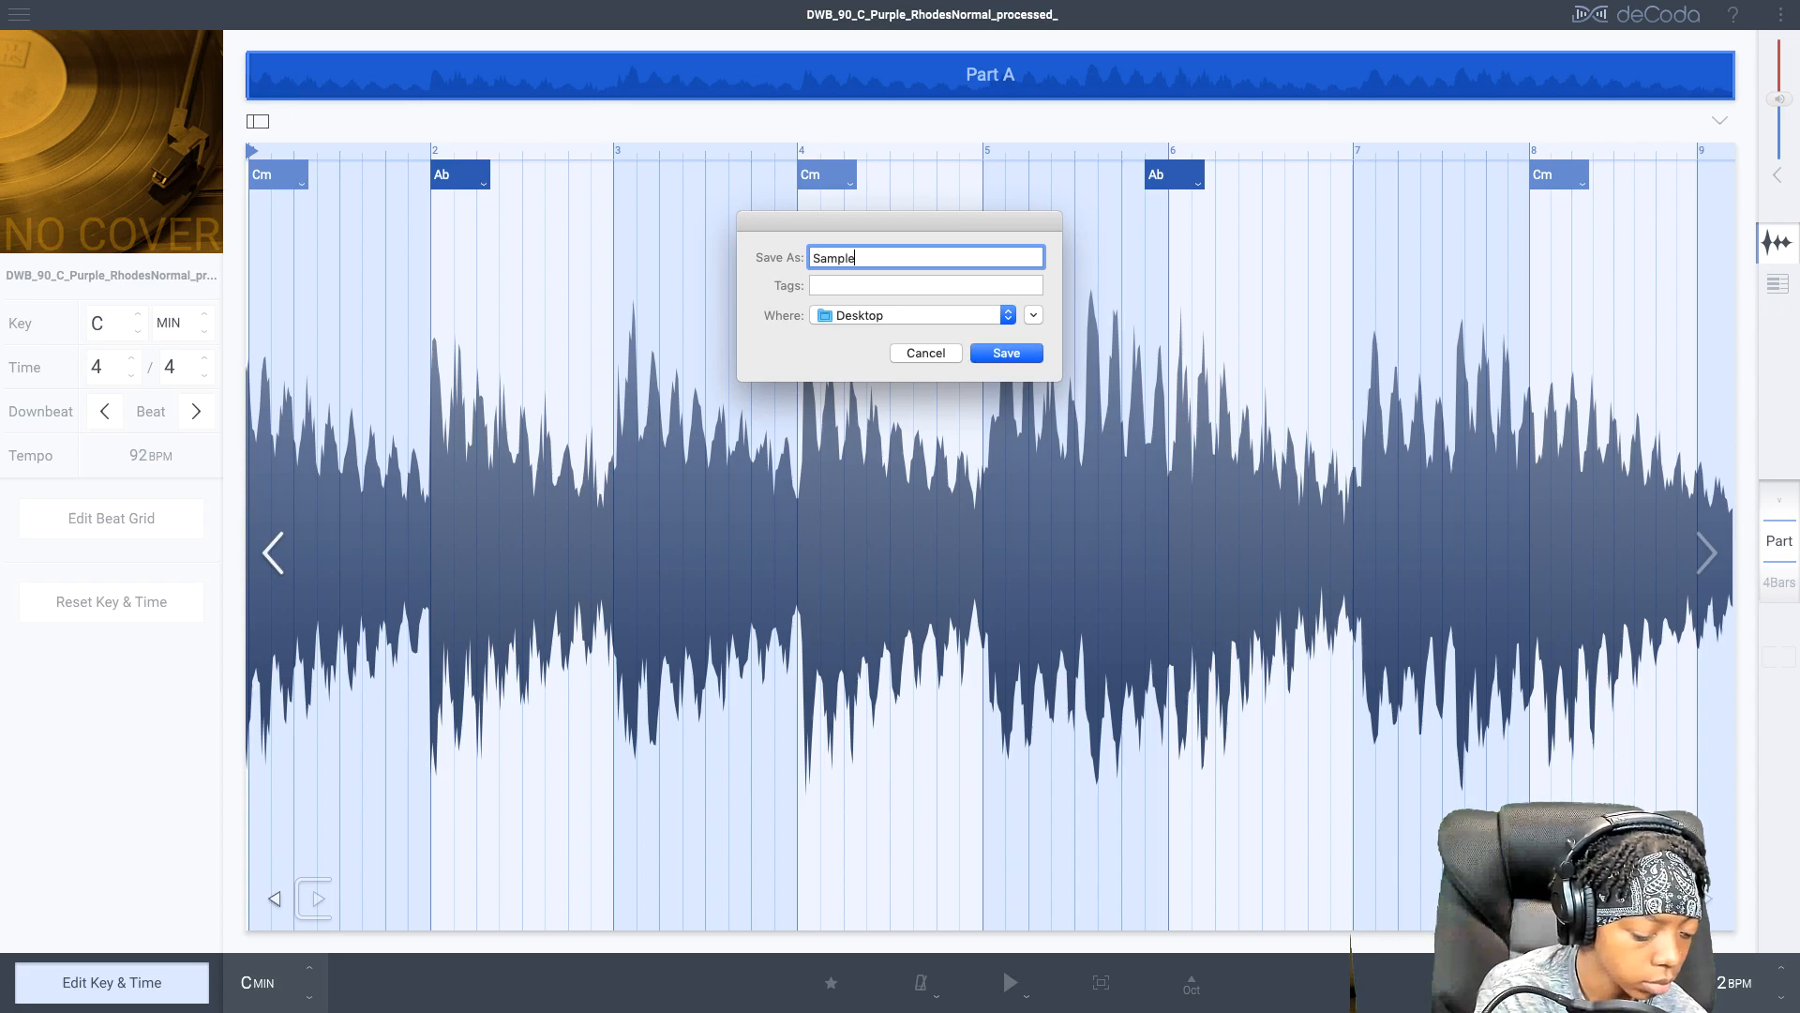
pyautogui.press('BackSpace')
pyautogui.write('D')
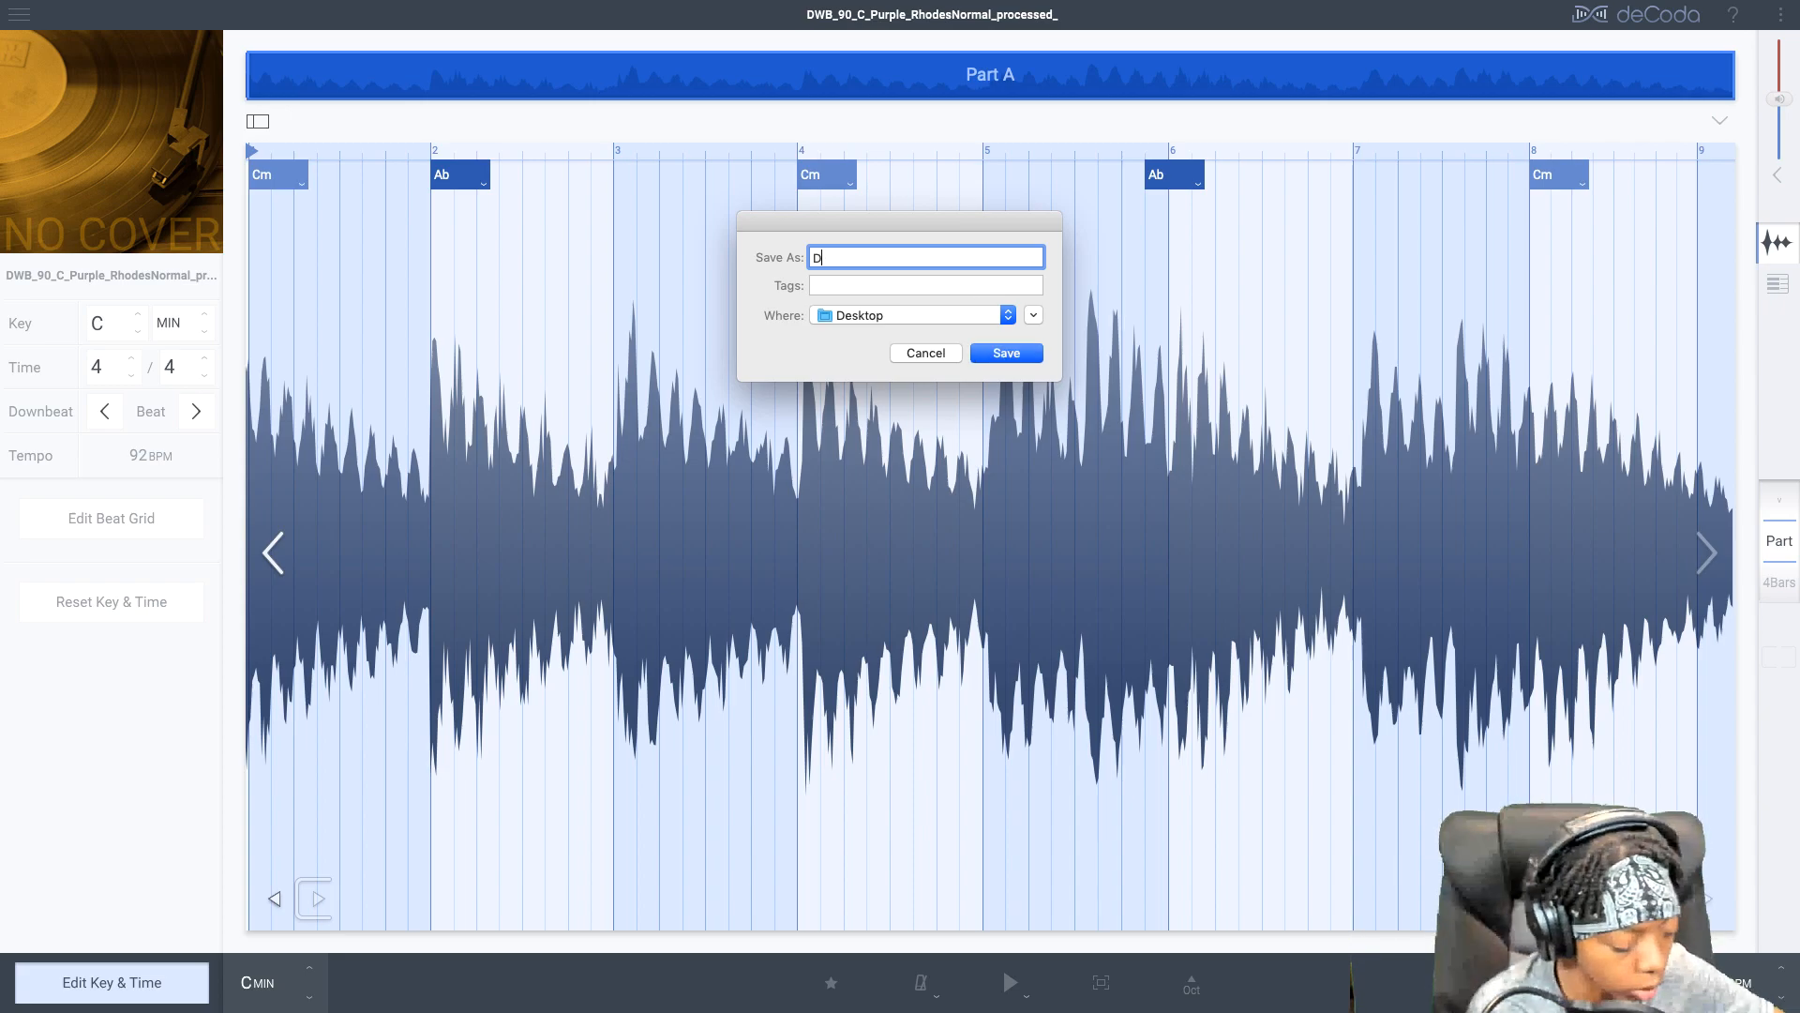
pyautogui.write('ecoda Chords')
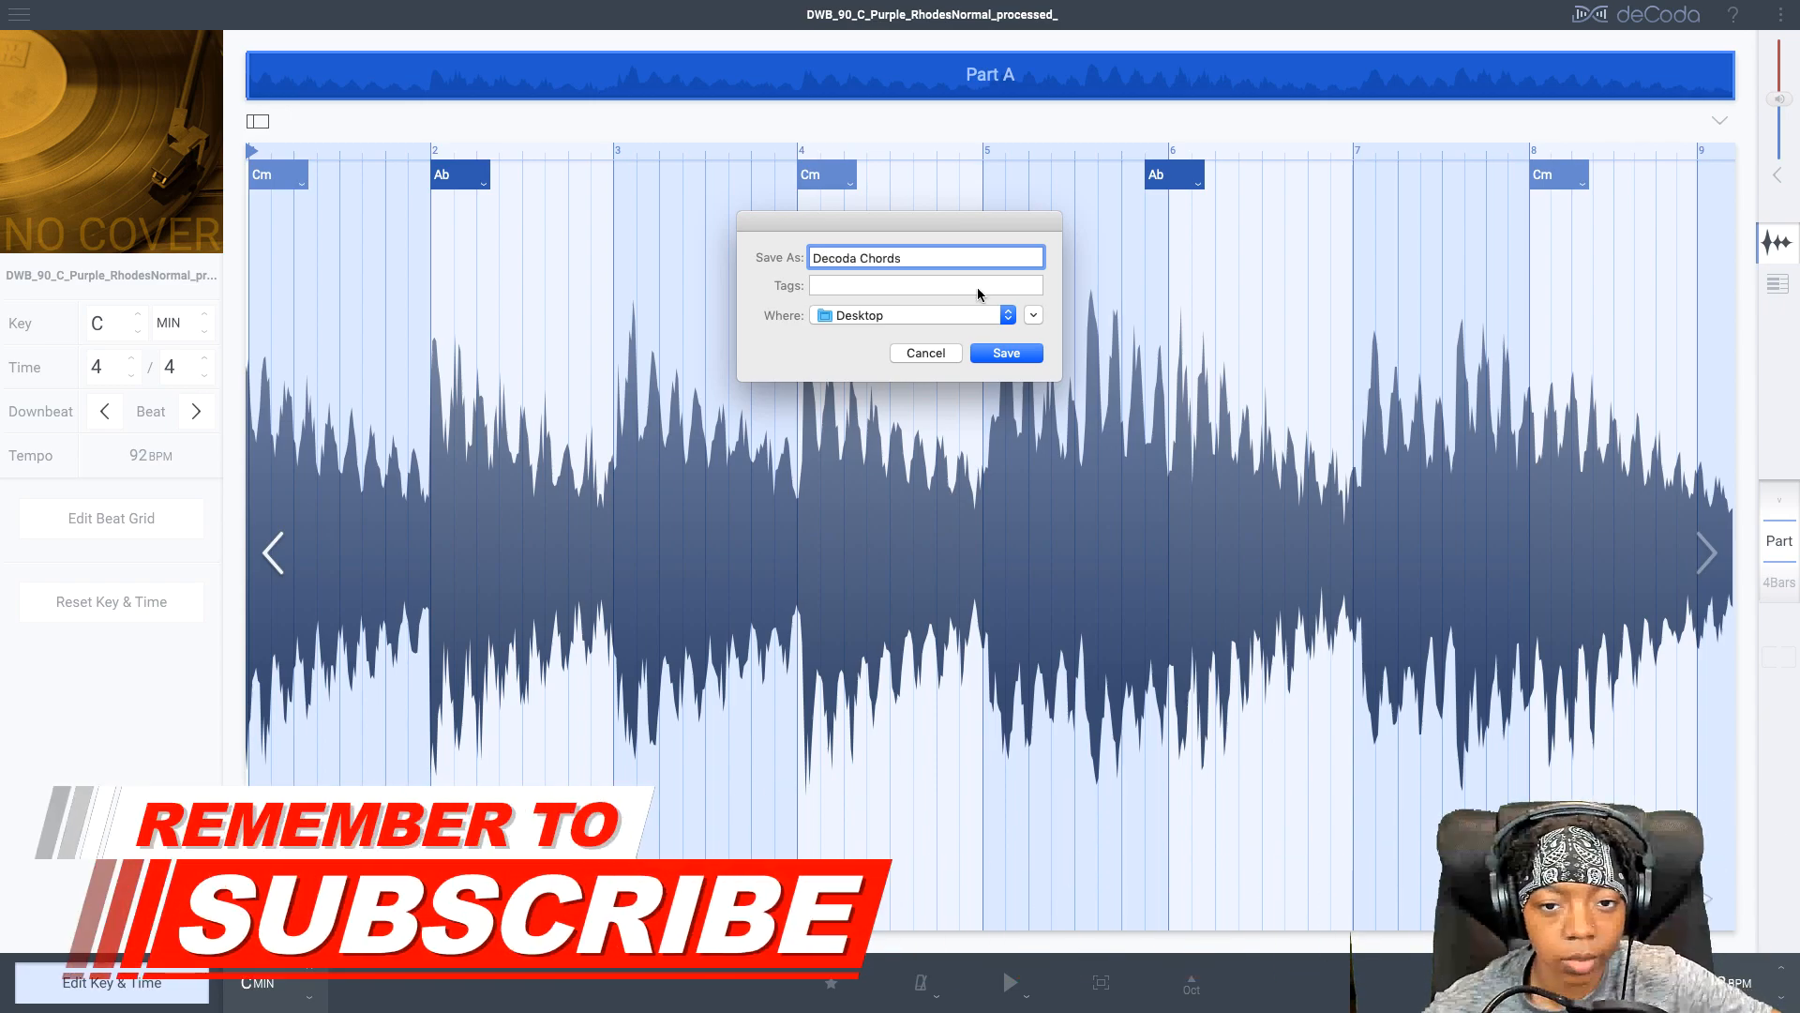
pyautogui.click(1039, 359)
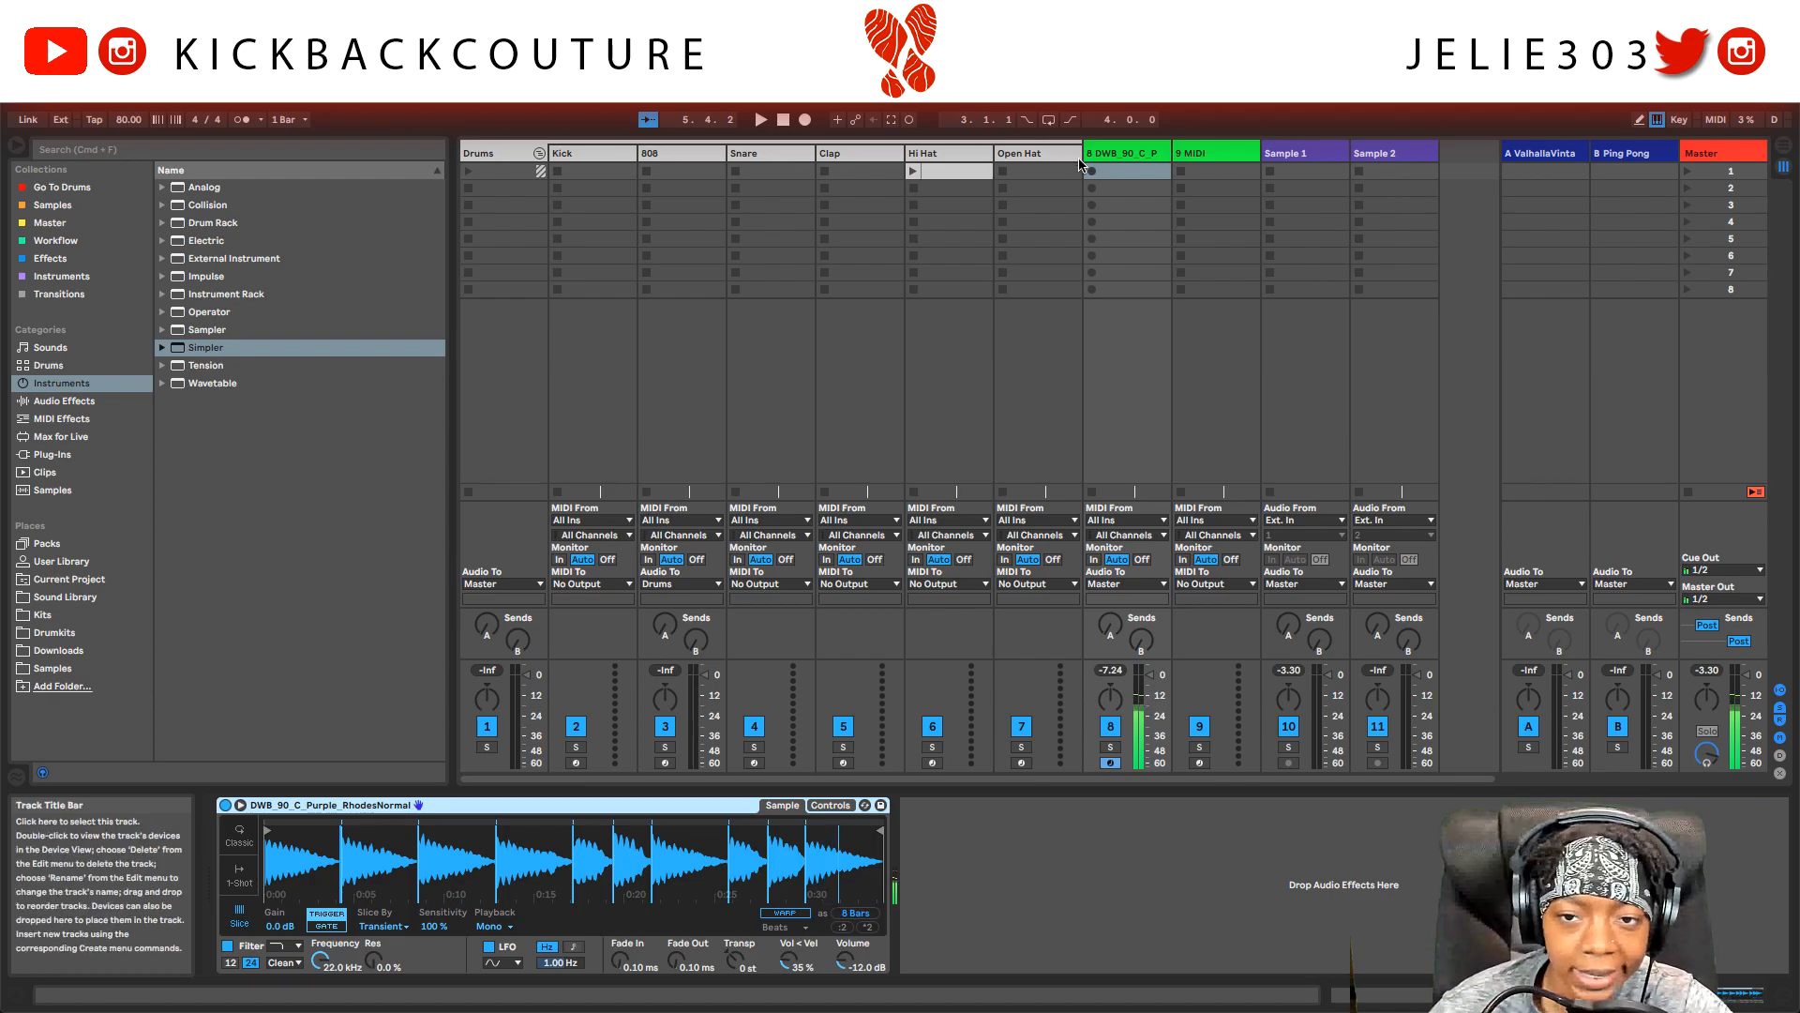
# Switch to Ableton Live, place the processed Rhodes loop on its own audio track and convert its harmony to a new MIDI track.
pyautogui.click(1191, 457)
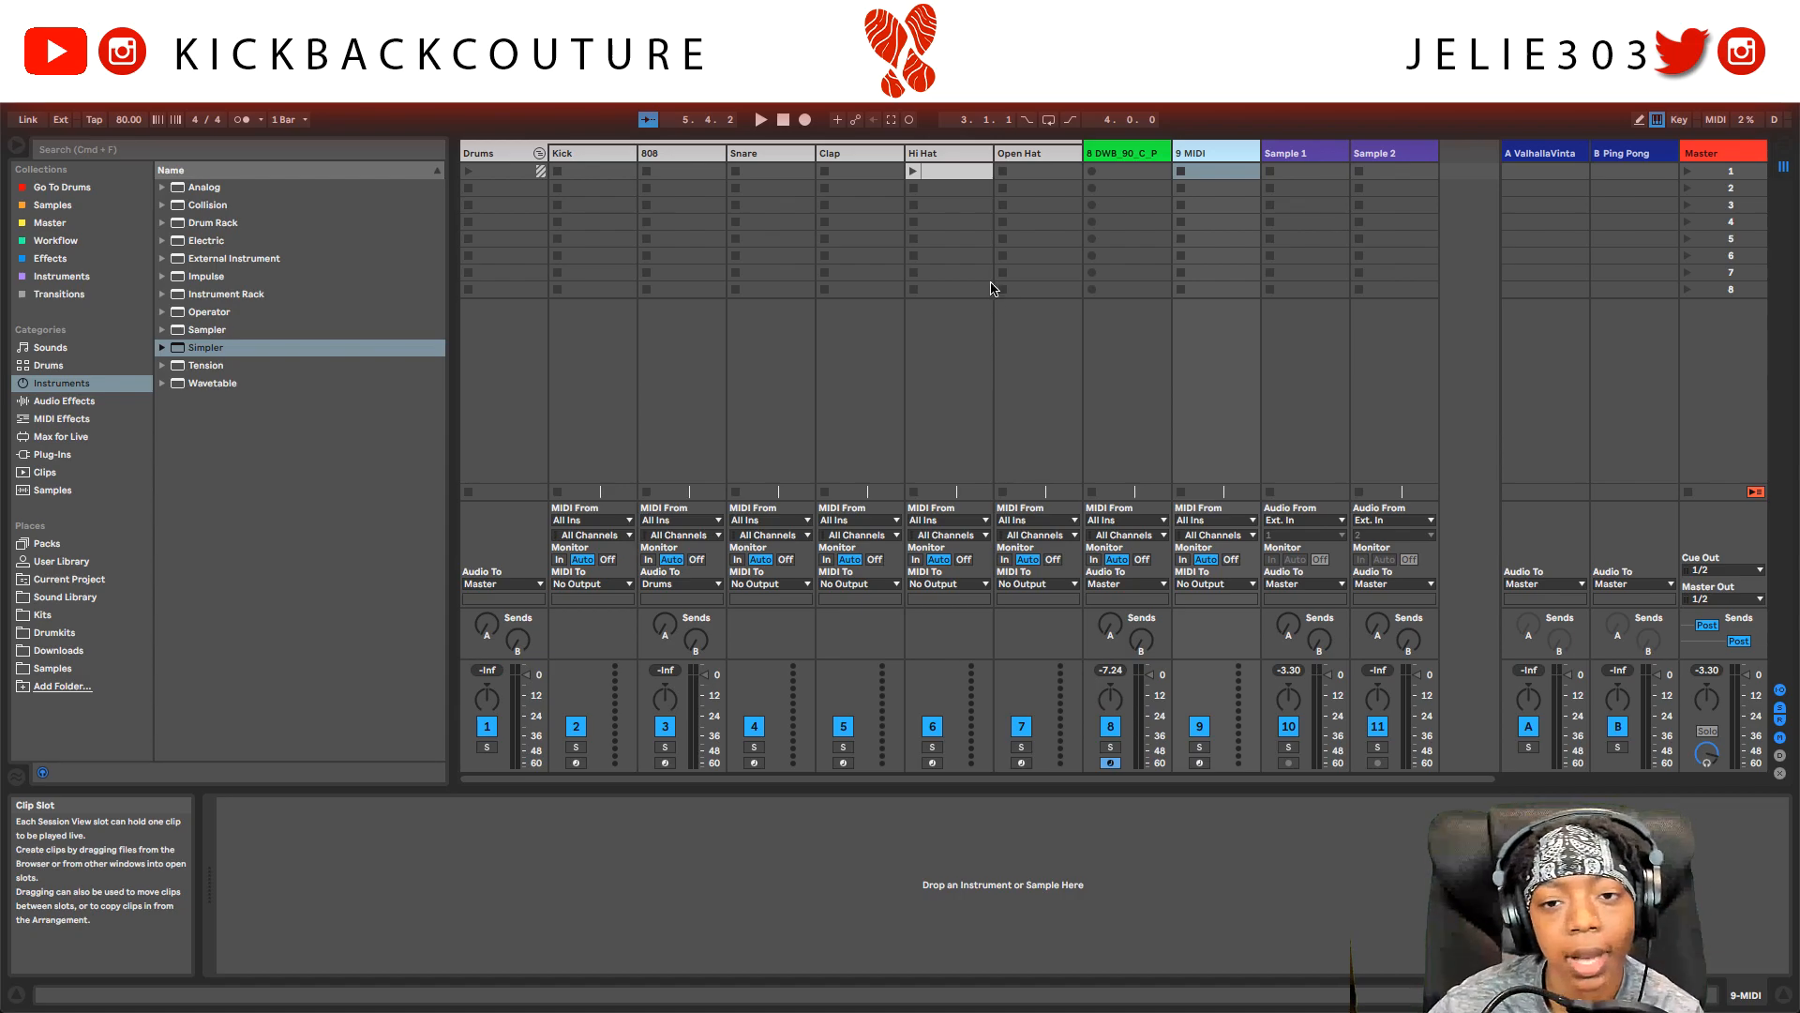
pyautogui.click(1107, 173)
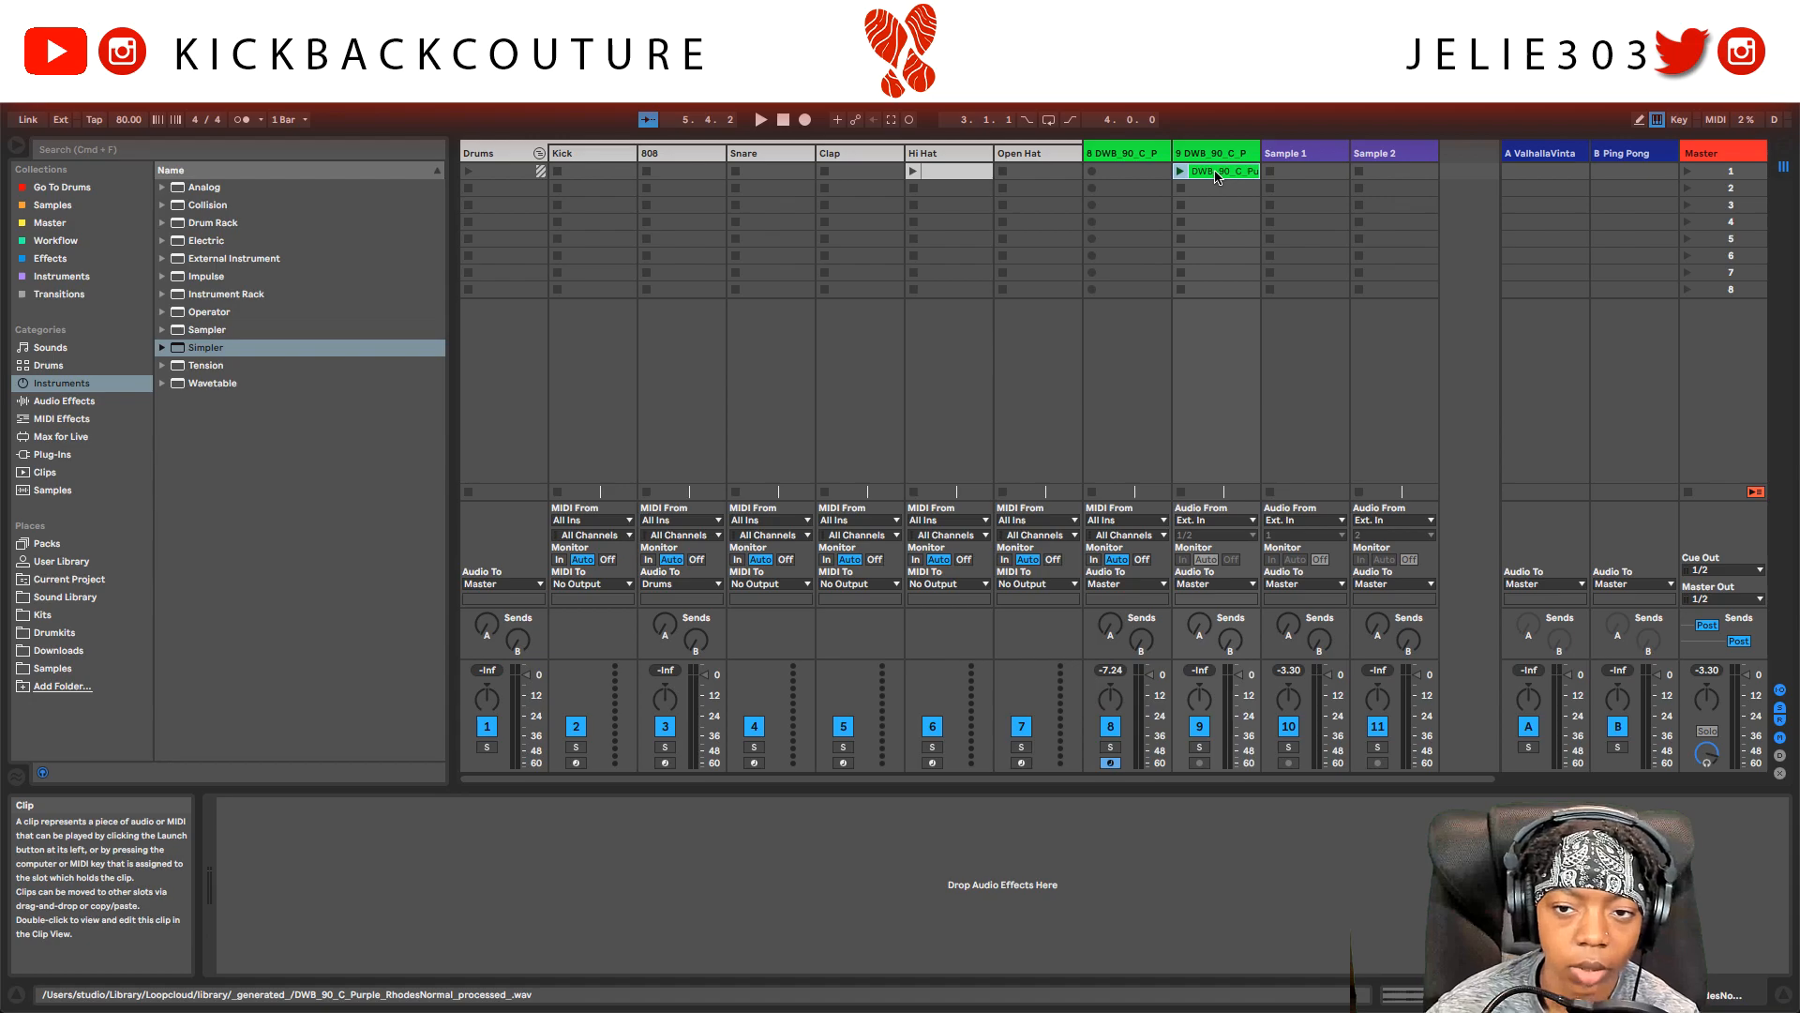
pyautogui.rightClick(1216, 172)
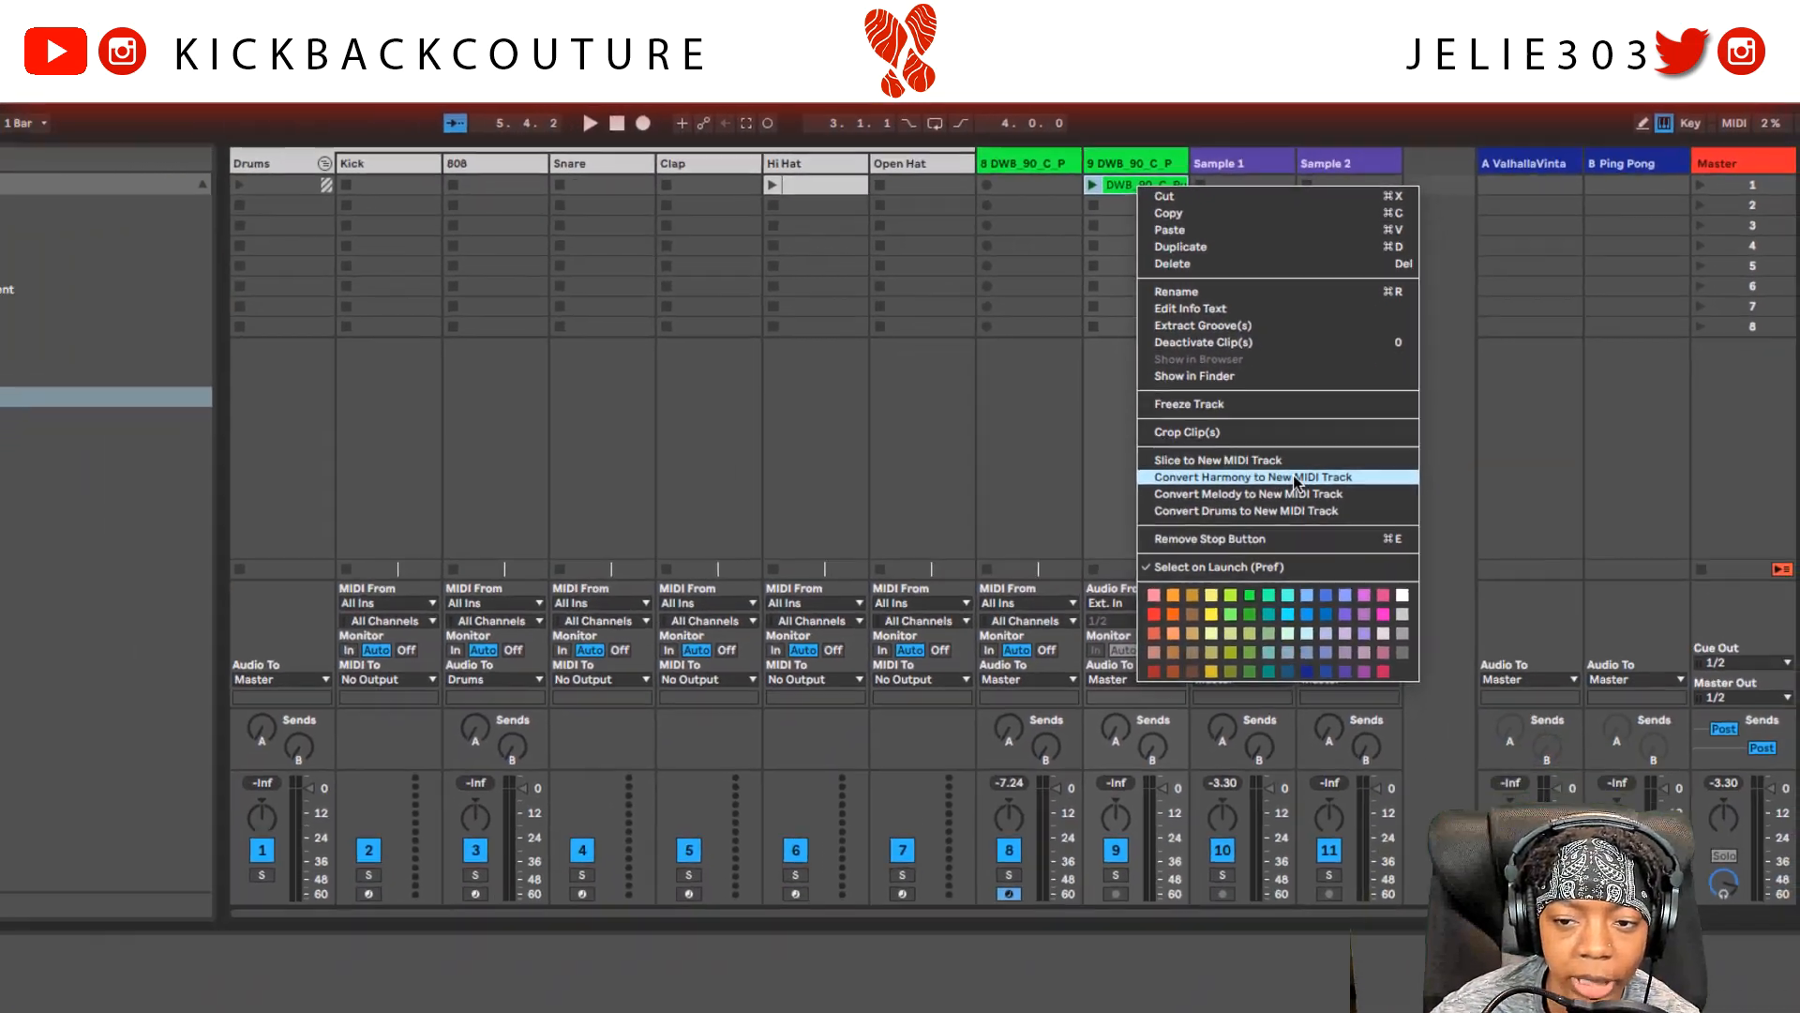
pyautogui.click(1088, 694)
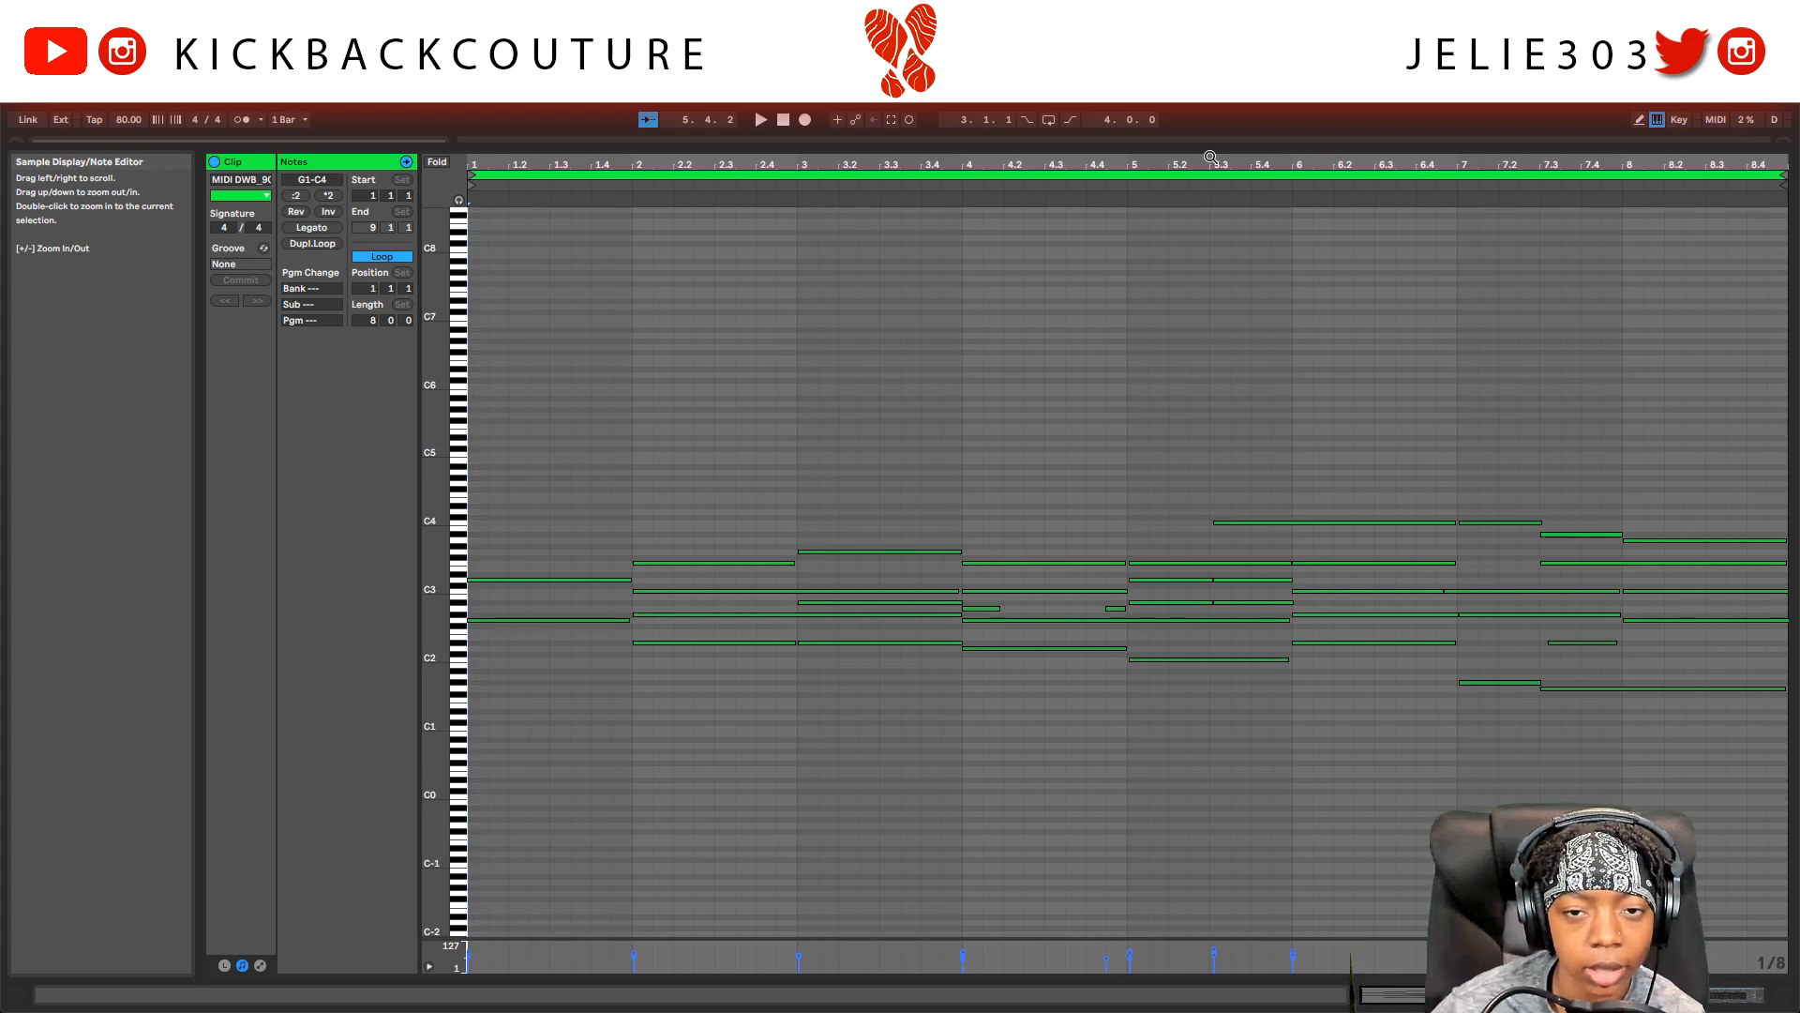
# Examine the notes of the harmony-converted MIDI clip up close in the note editor.
pyautogui.moveTo(1210, 145)
pyautogui.mouseDown()
pyautogui.moveTo(1210, 197)
pyautogui.moveTo(1209, 133)
pyautogui.mouseUp()
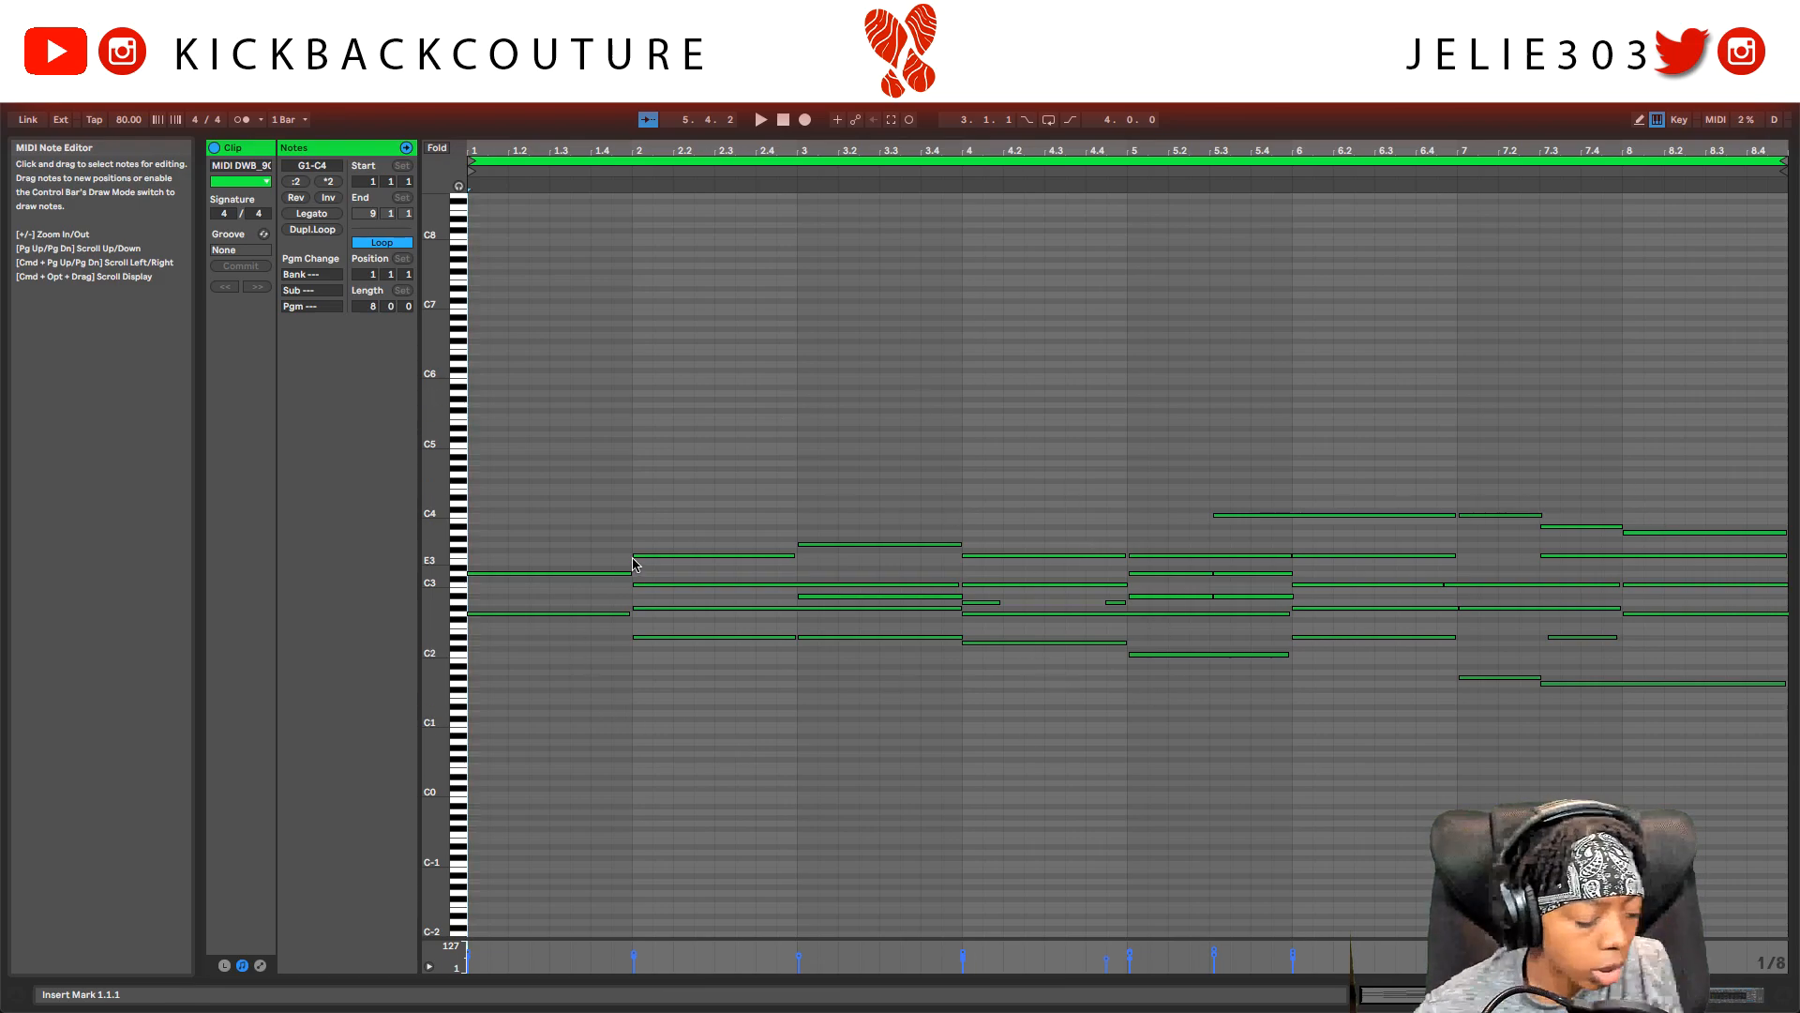
pyautogui.scroll(5, 747, 526)
pyautogui.scroll(5, 753, 565)
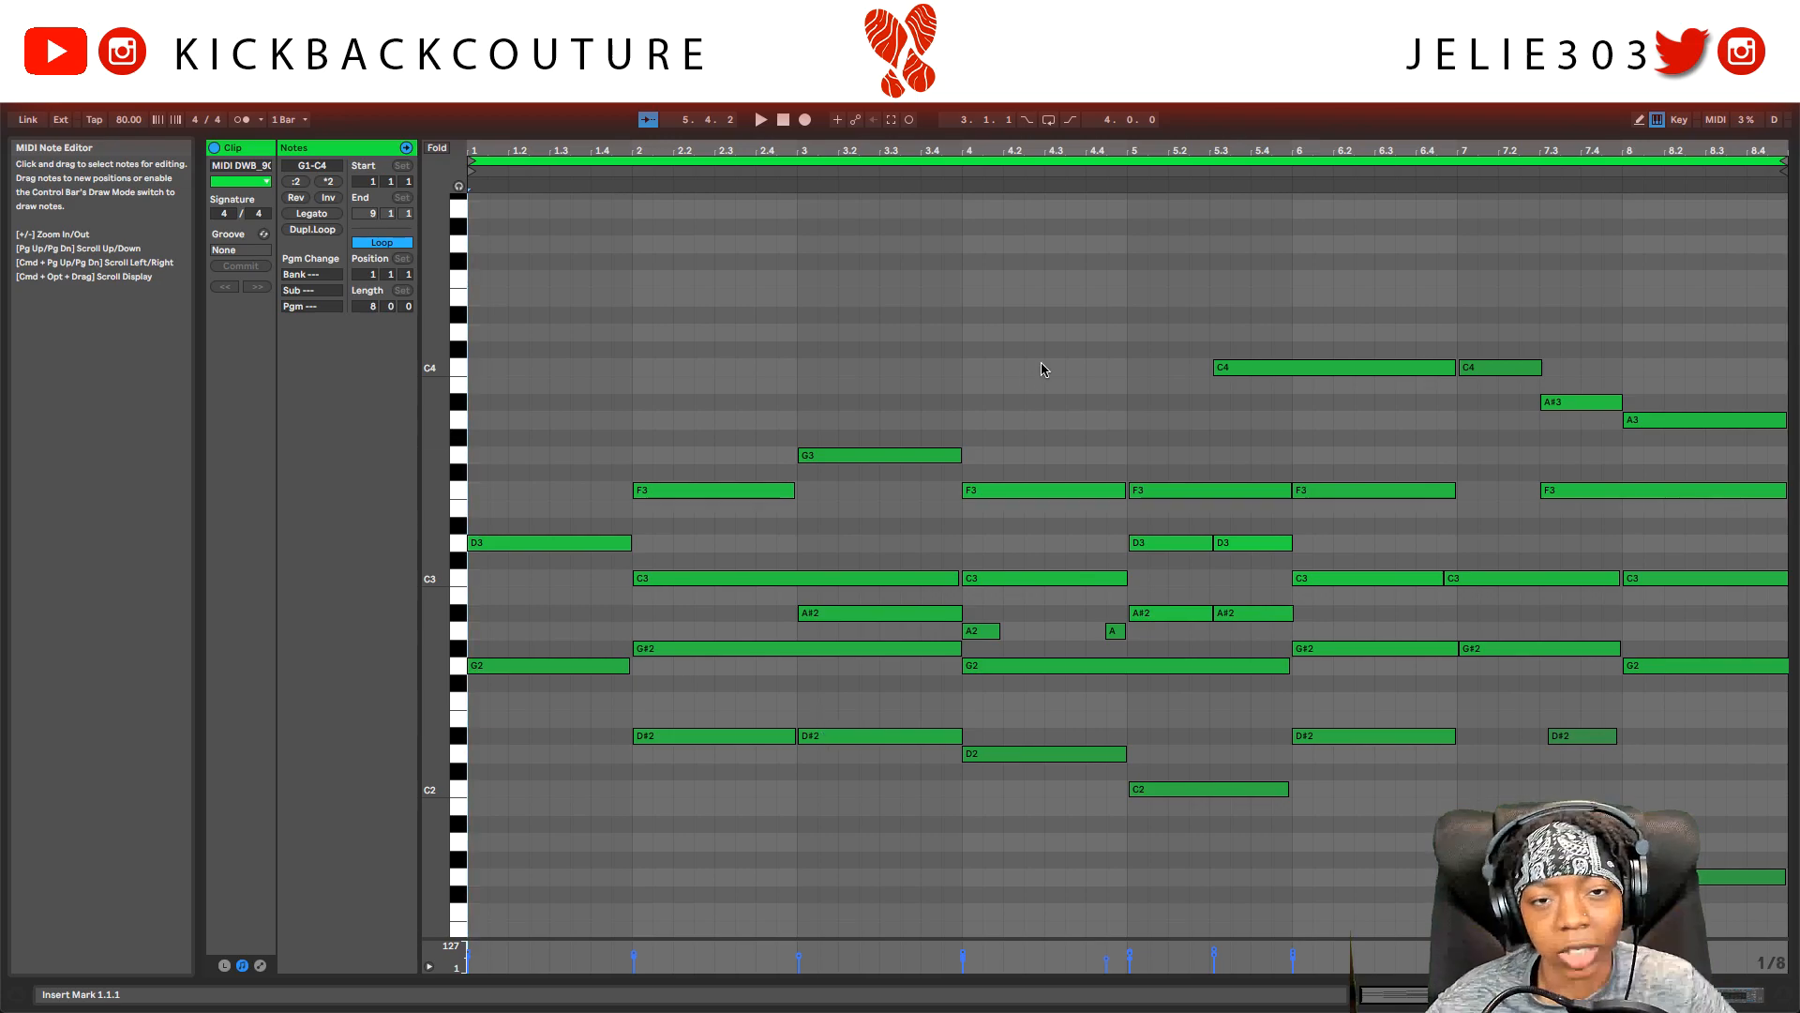
pyautogui.moveTo(1043, 137); pyautogui.dragTo(969, 914)
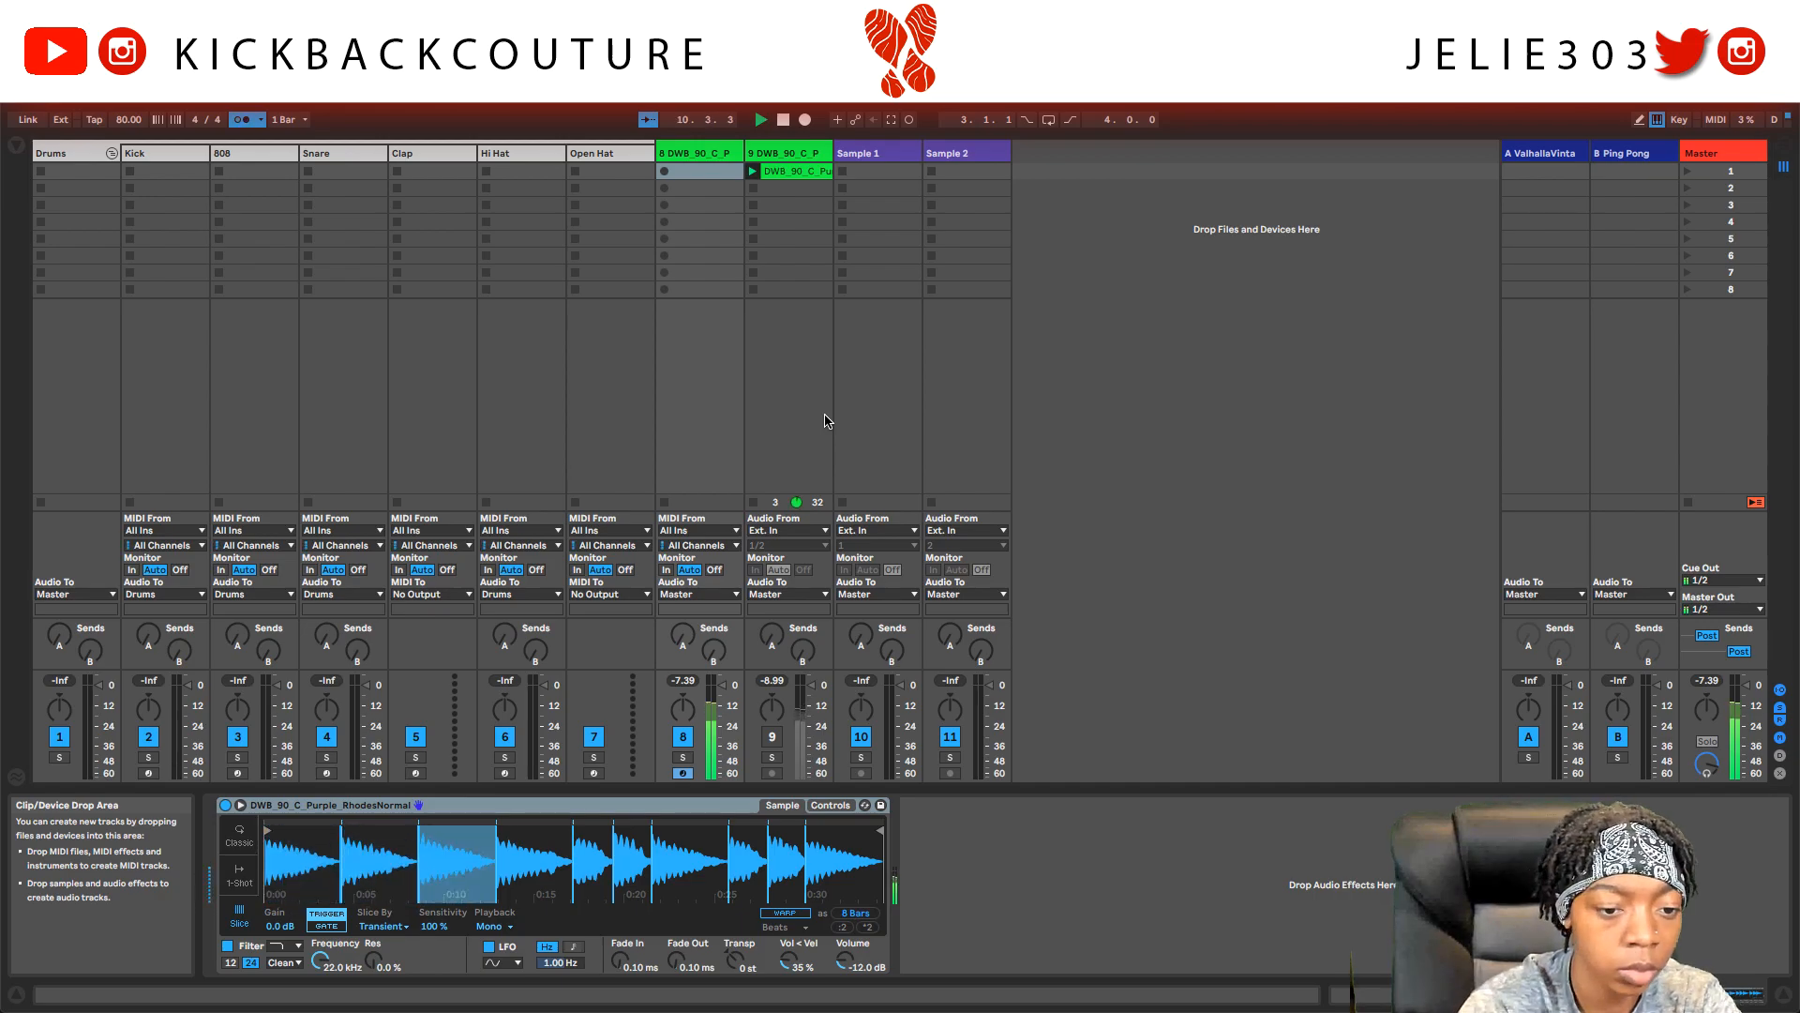
# Play the drum pattern with the Rhodes slices and raise the hi-hat Simpler's volume slightly.
pyautogui.click(309, 176)
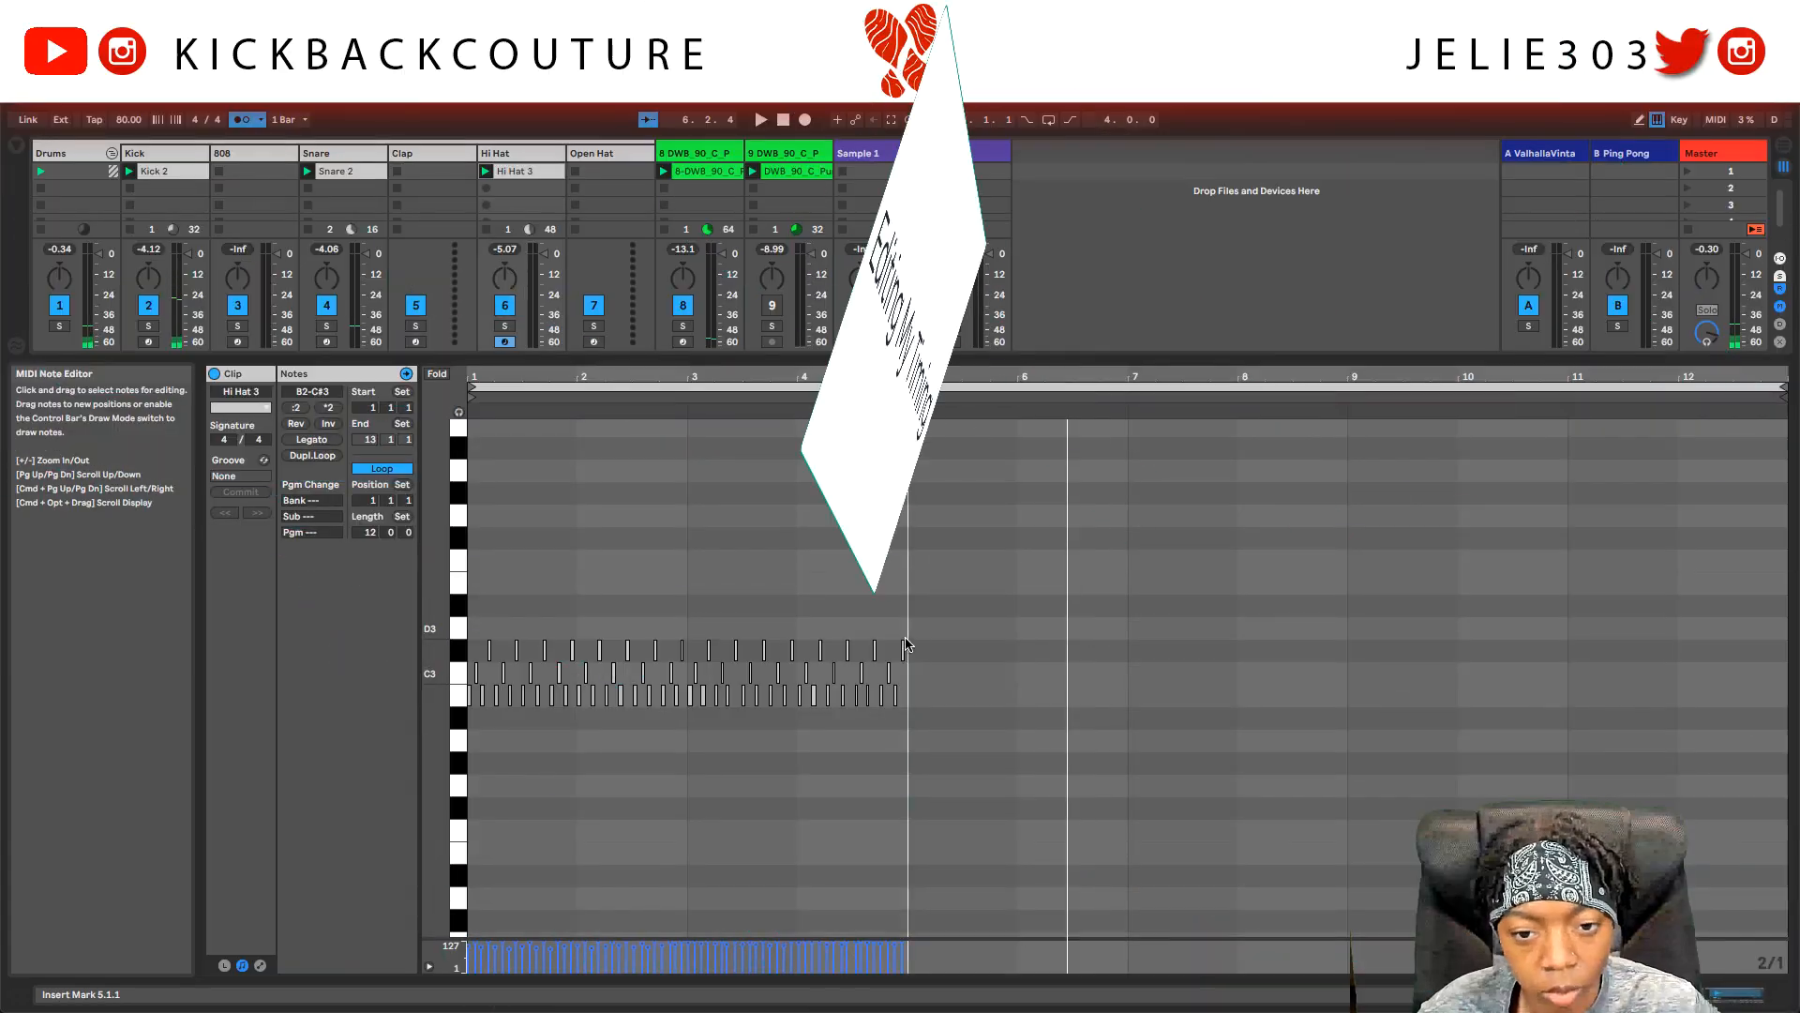
pyautogui.press('space')
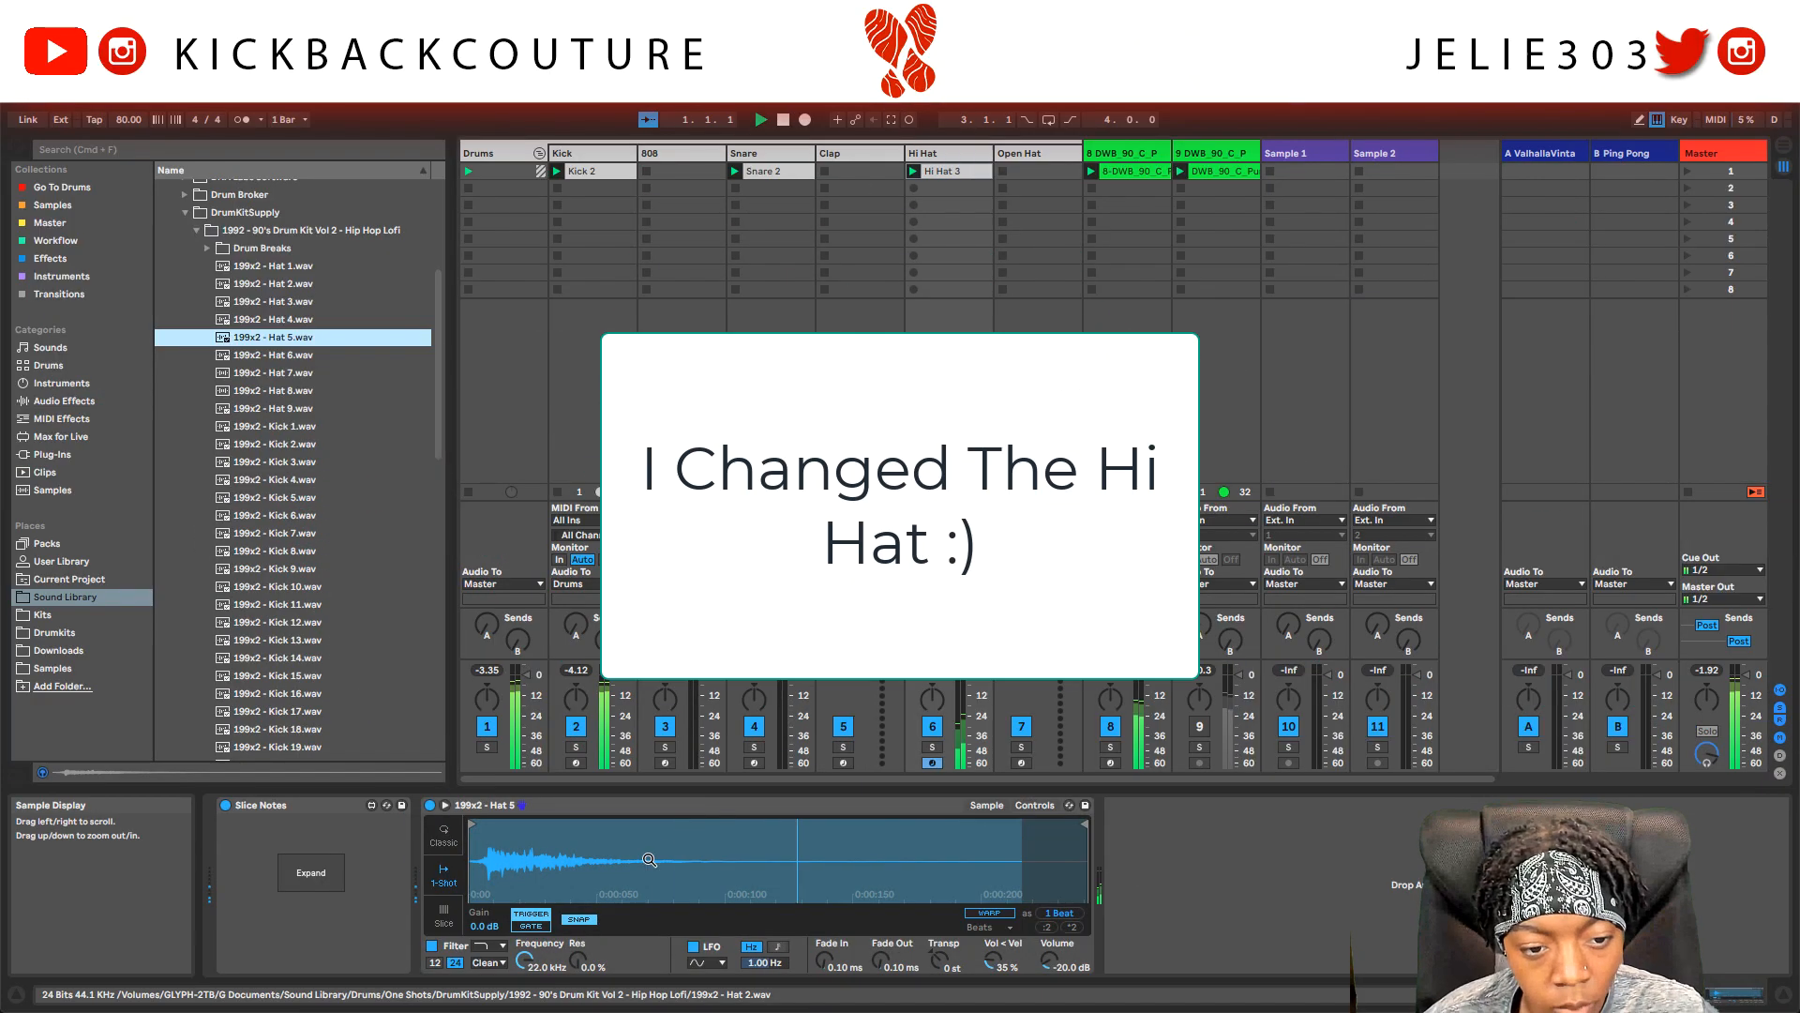
pyautogui.moveTo(1047, 961); pyautogui.dragTo(1047, 948)
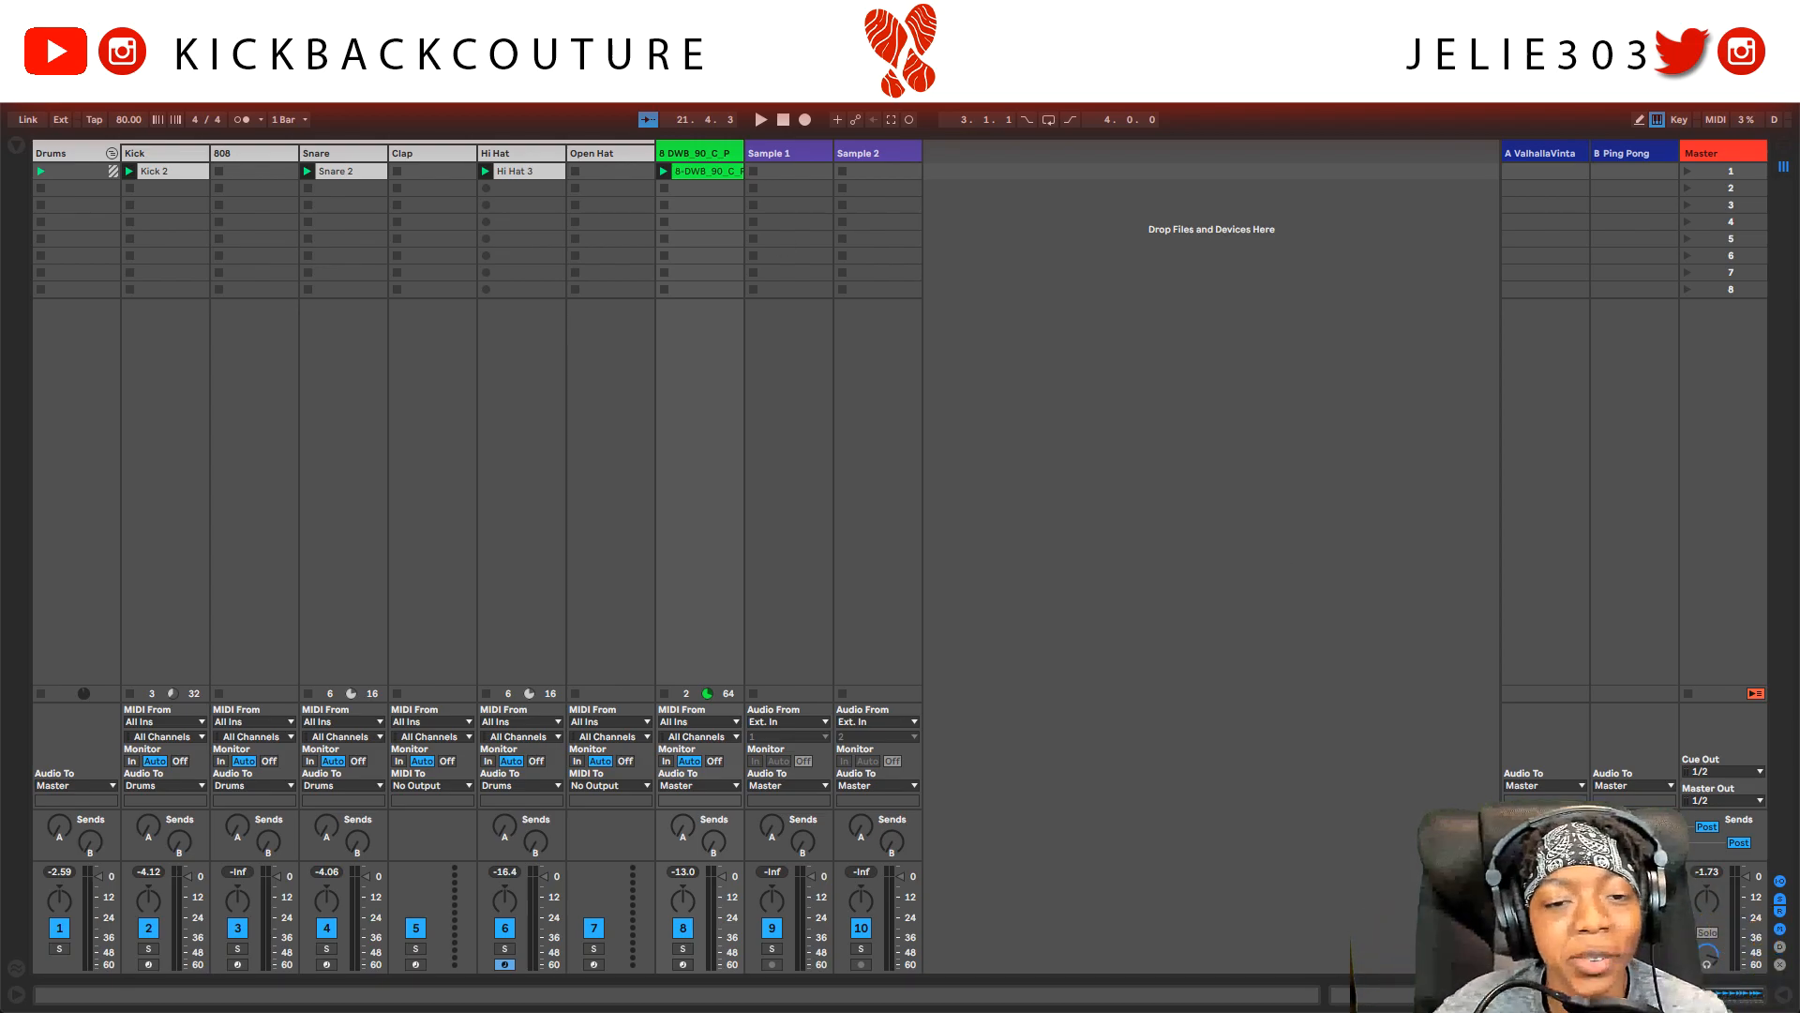
# Insert a MIDI track beside the sliced Rhodes track and import Decoda Chords.mid into its first clip slot.
pyautogui.rightClick(1003, 160)
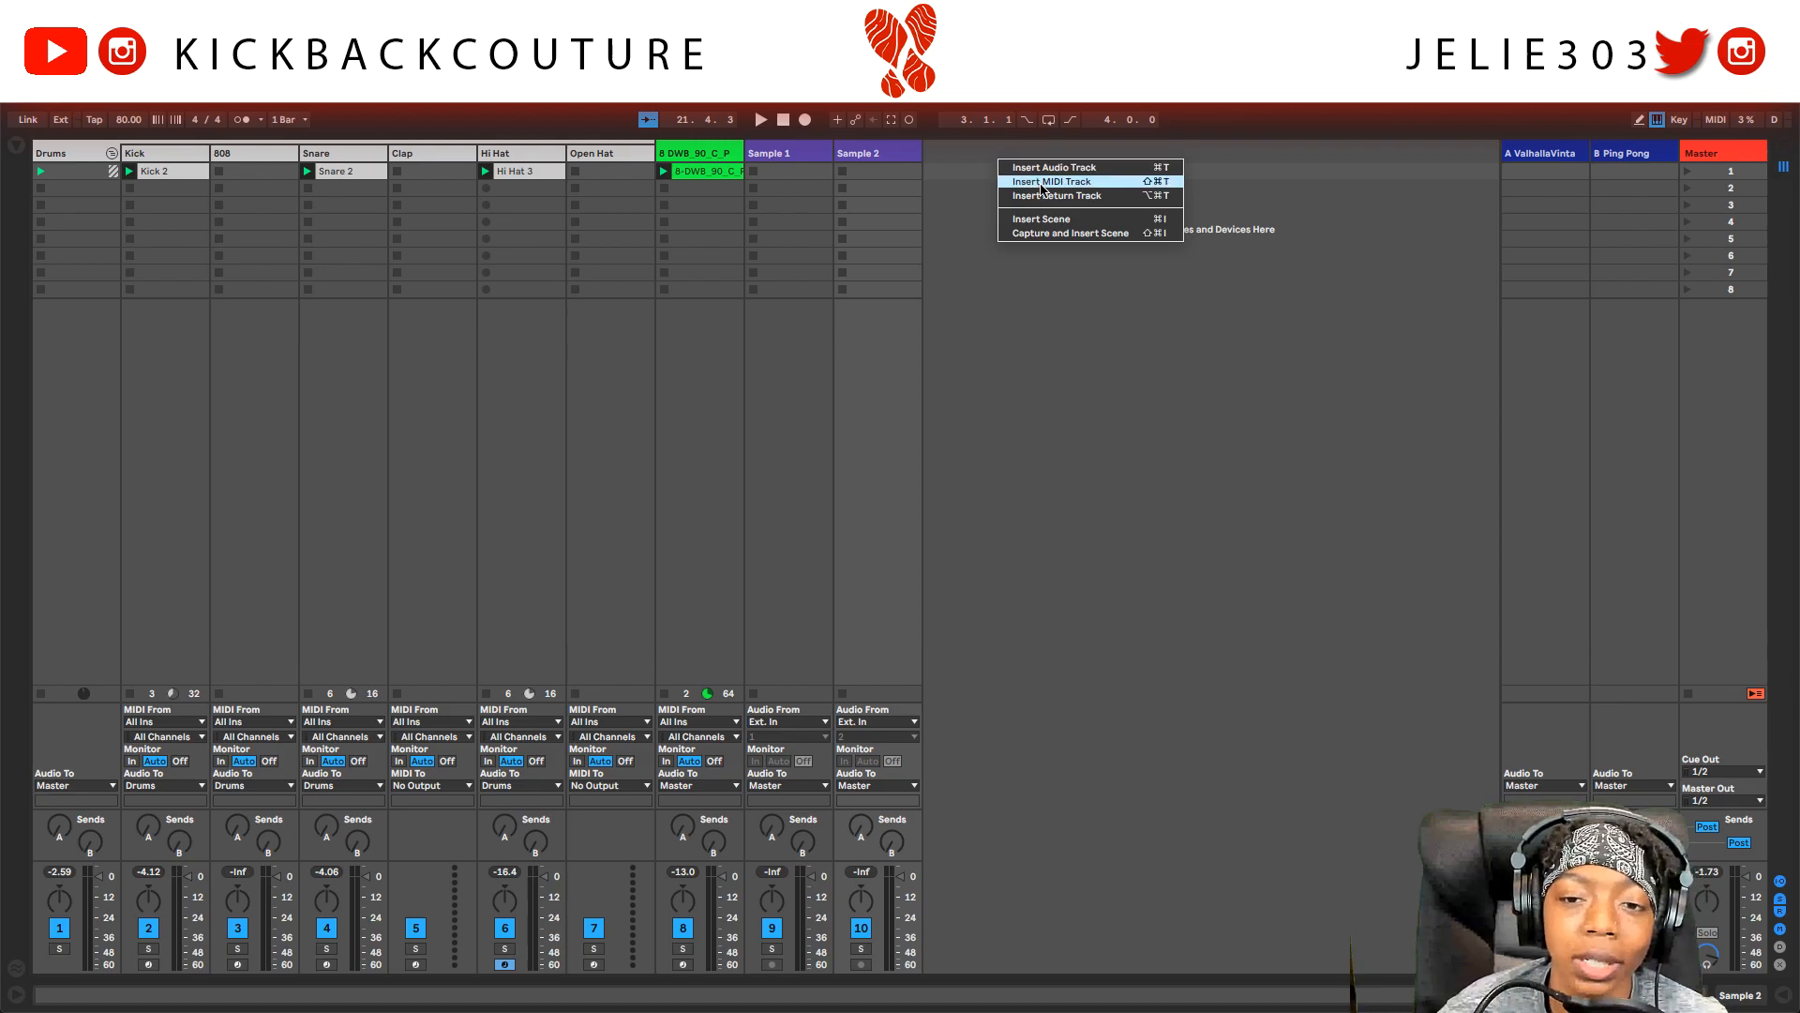
pyautogui.click(1036, 182)
pyautogui.moveTo(966, 155); pyautogui.dragTo(757, 156)
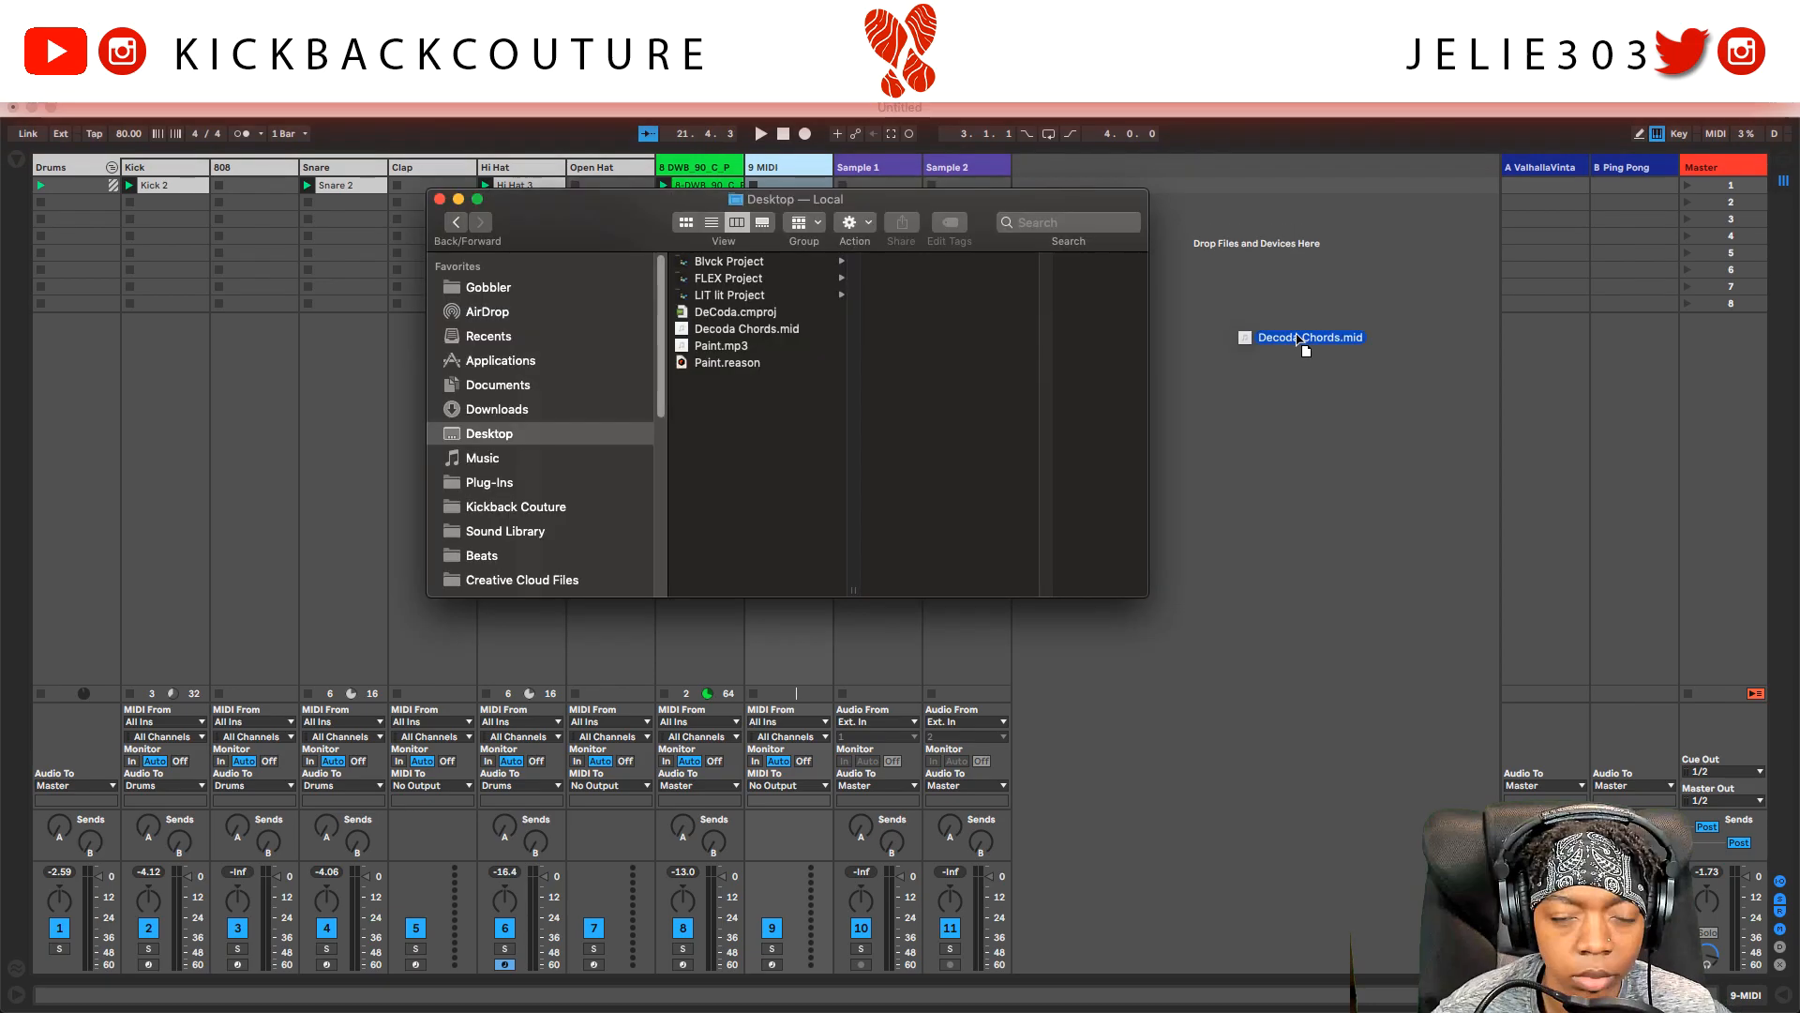
pyautogui.moveTo(1302, 345); pyautogui.dragTo(782, 180)
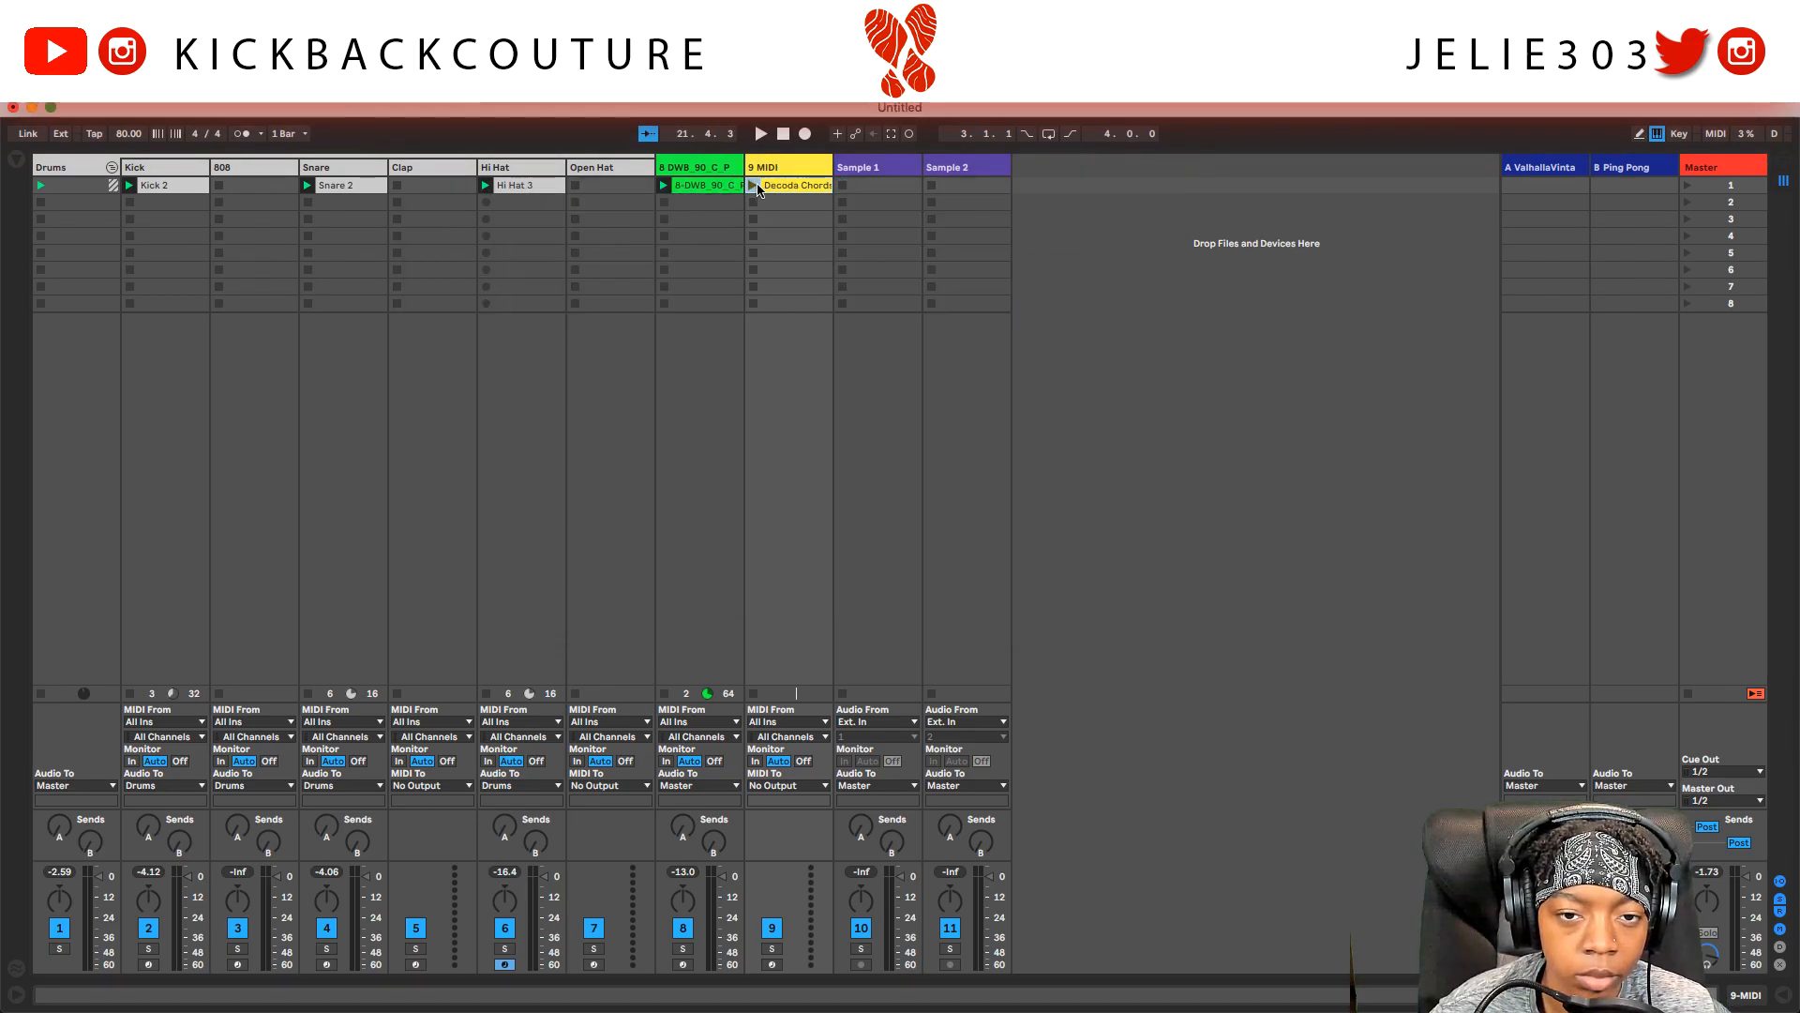
# Open the Decoda Chords clip, select all its notes and shift them earlier to start at bar 1.
pyautogui.doubleClick(773, 192)
pyautogui.moveTo(831, 789); pyautogui.dragTo(830, 378)
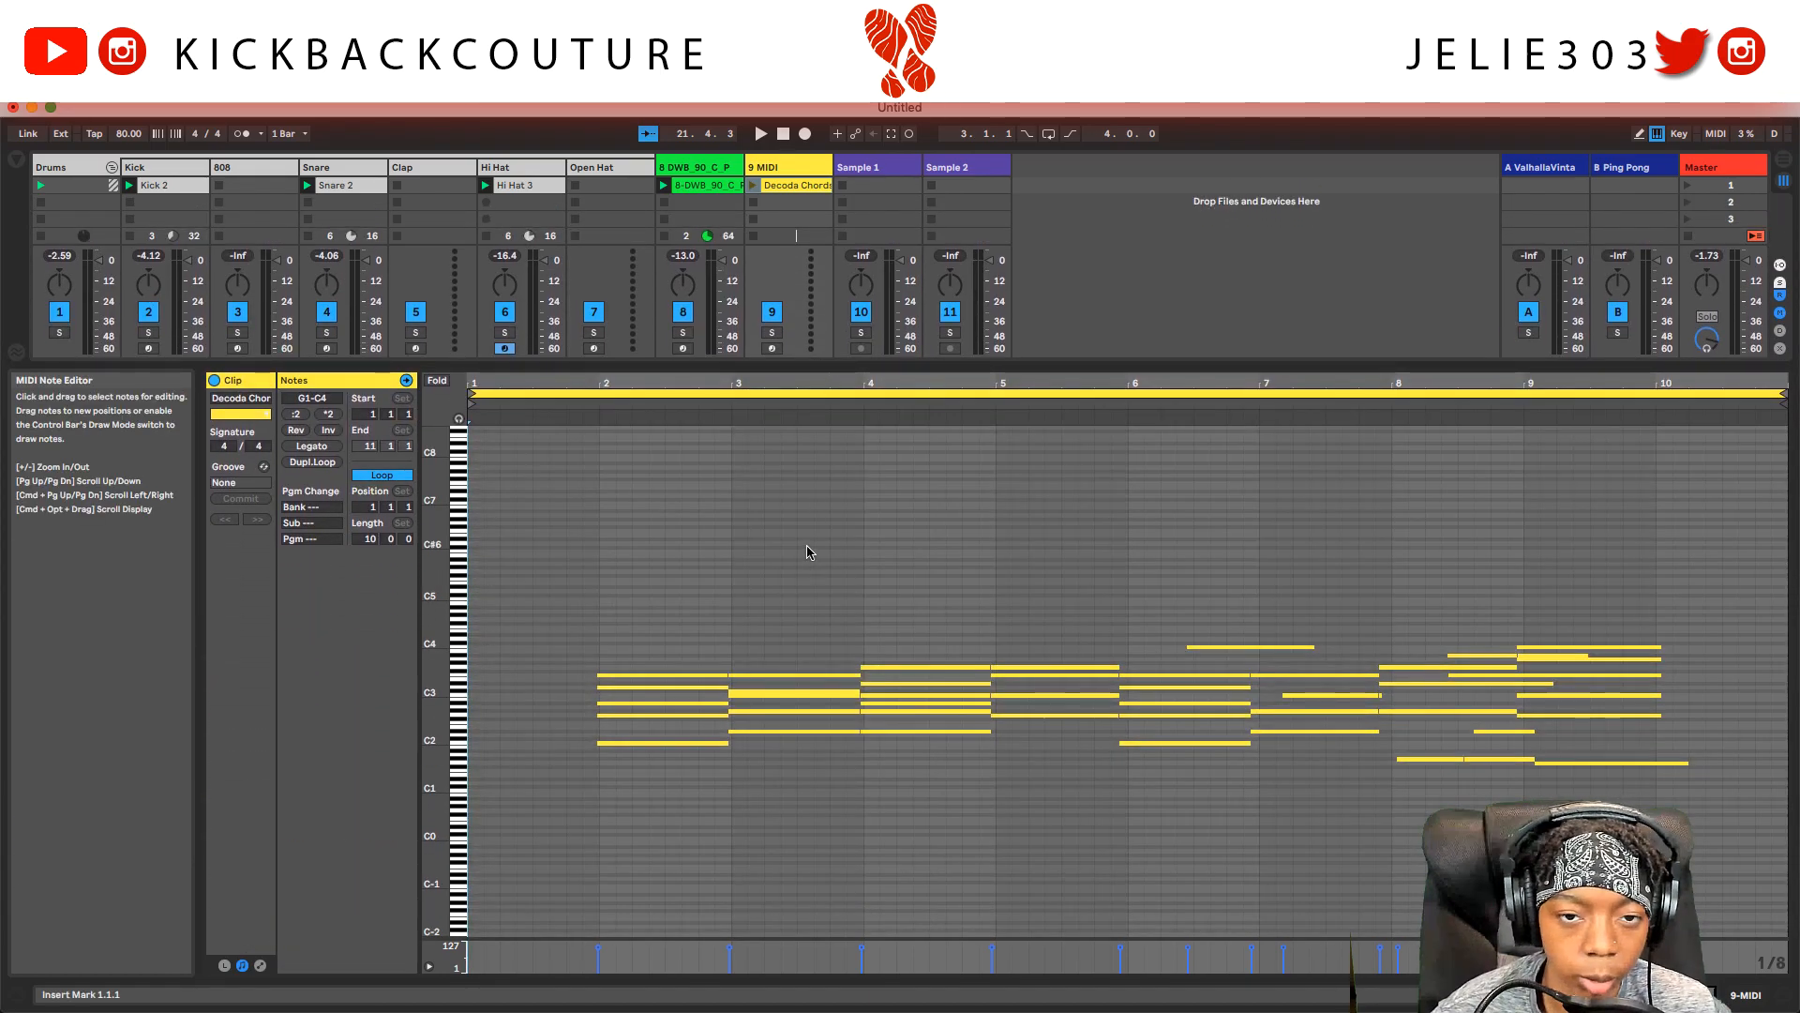
pyautogui.moveTo(620, 536); pyautogui.dragTo(1692, 825)
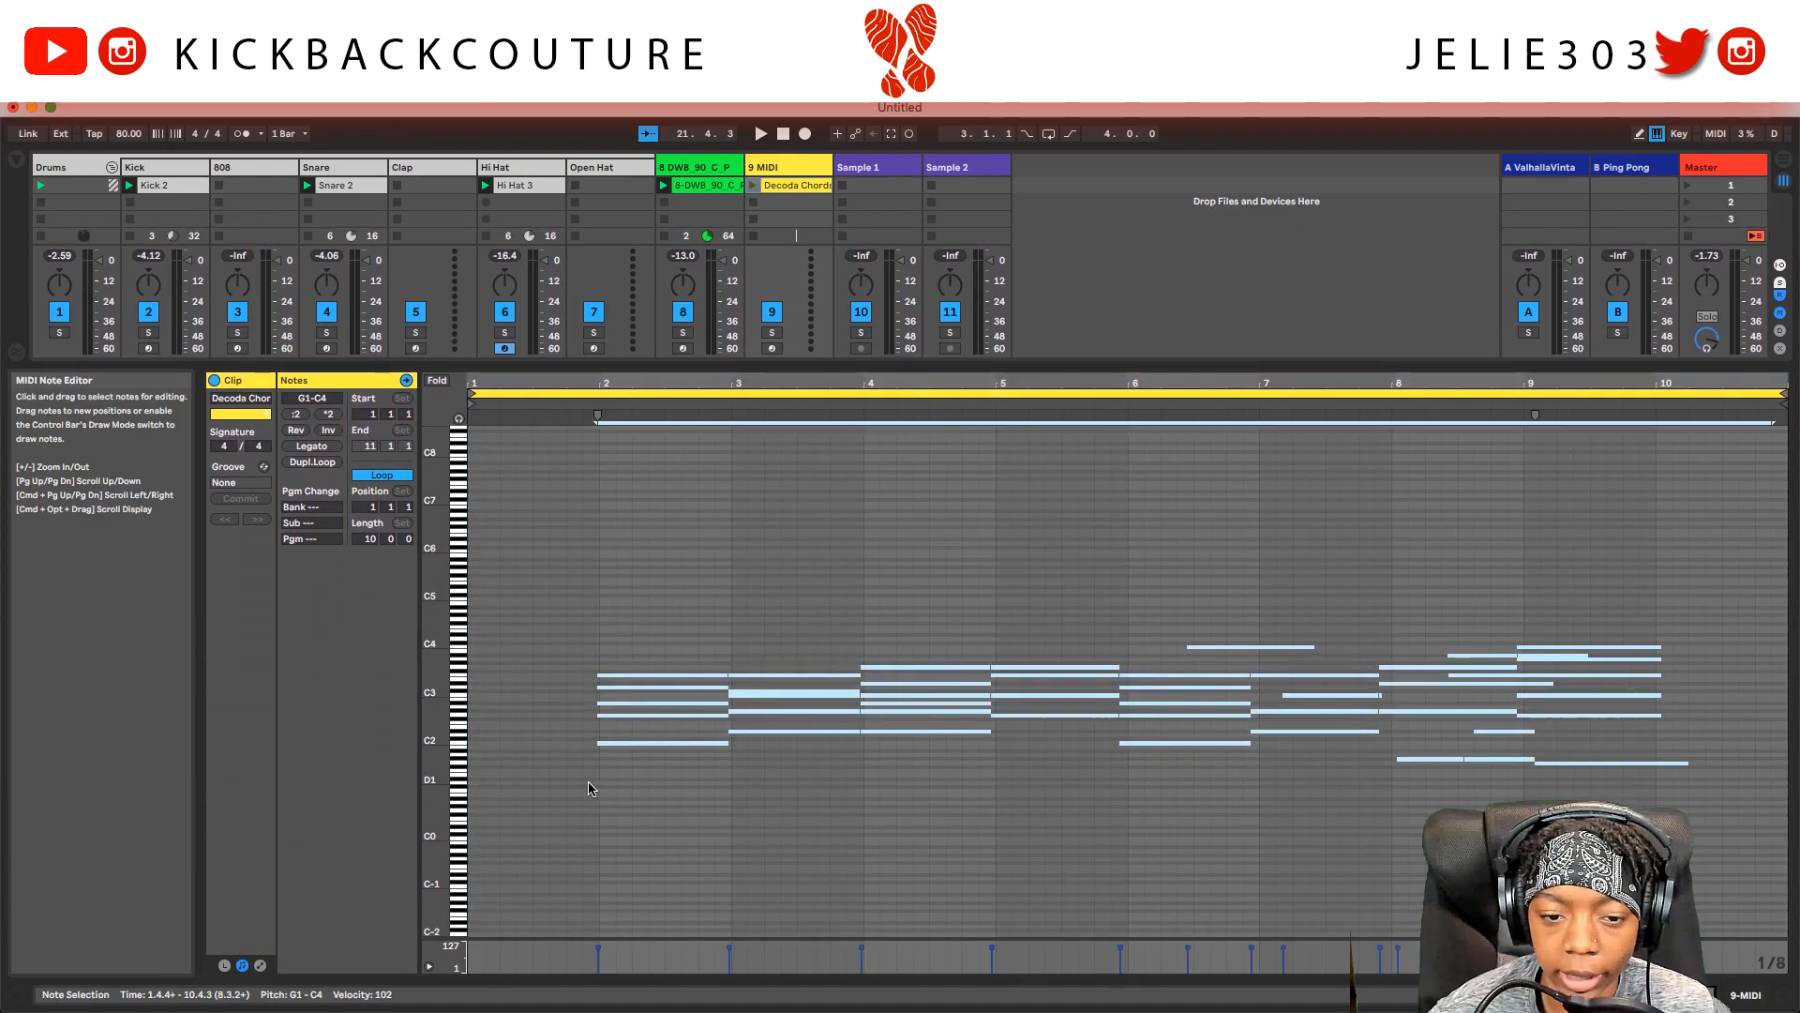
pyautogui.press('Left')
pyautogui.press('Left')
pyautogui.press('Left')
pyautogui.press('Left')
pyautogui.press('Left')
pyautogui.press('Left')
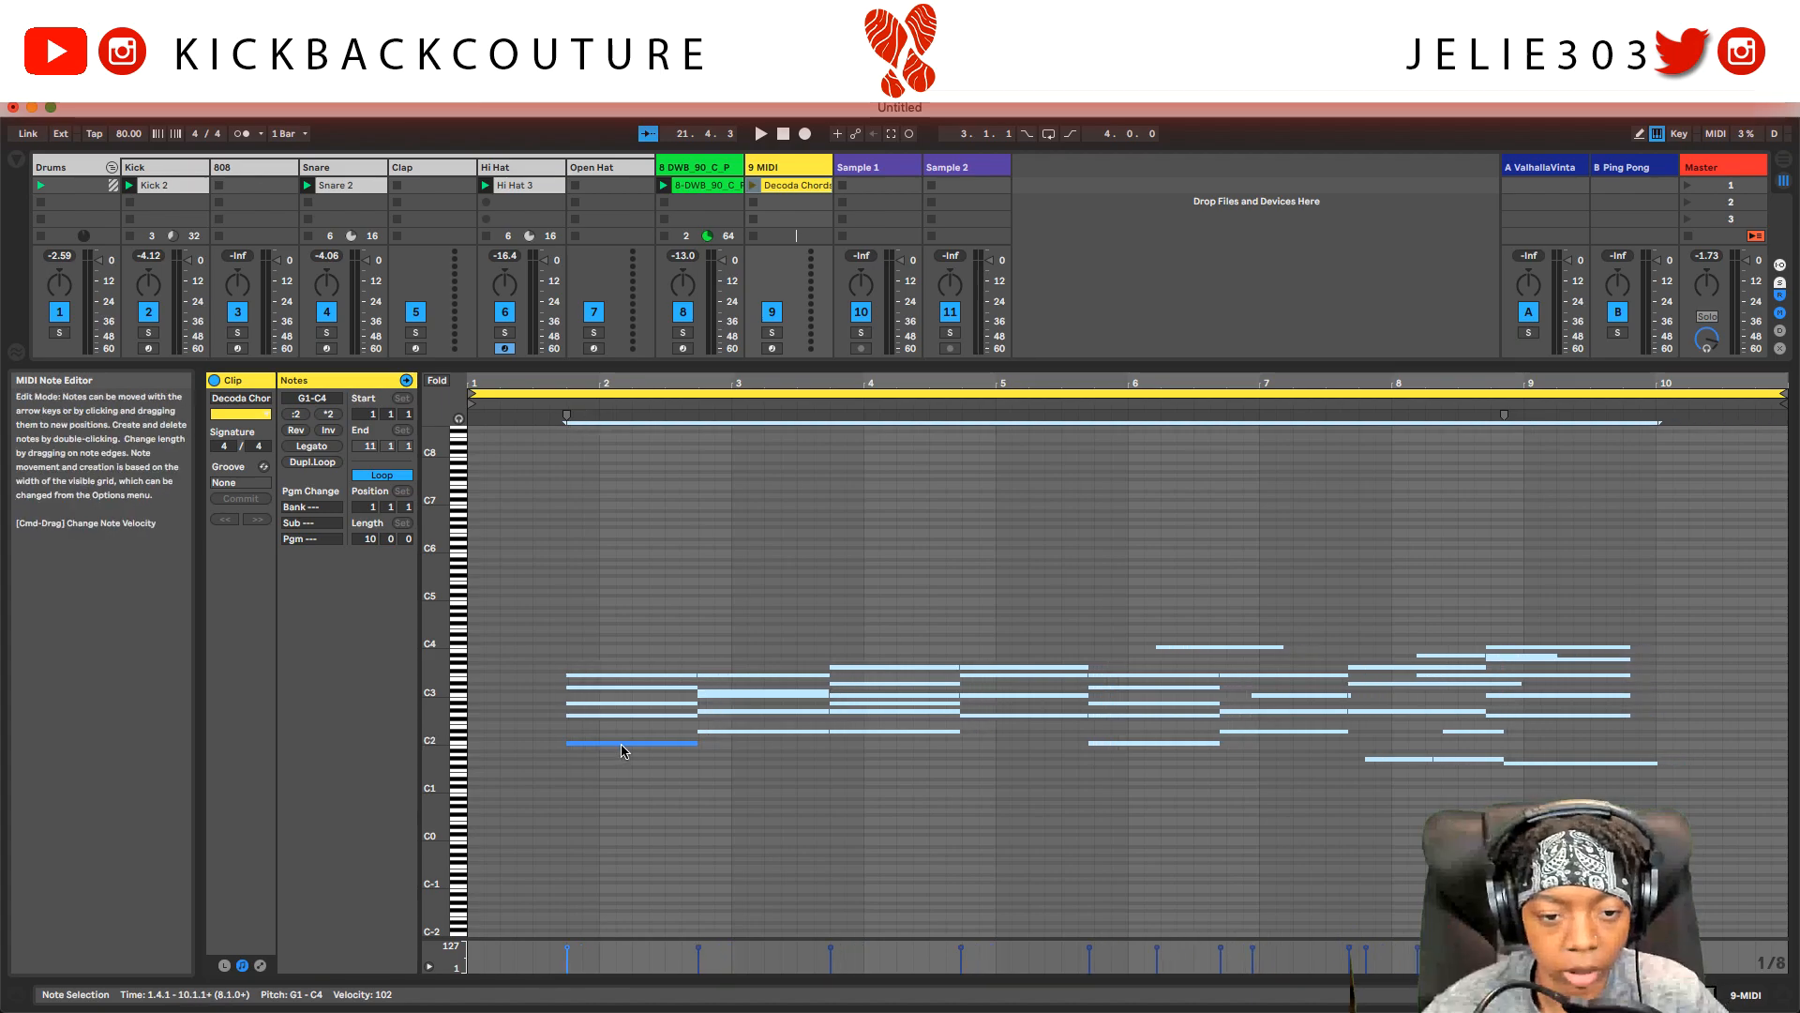
pyautogui.press('Left')
pyautogui.press('Left')
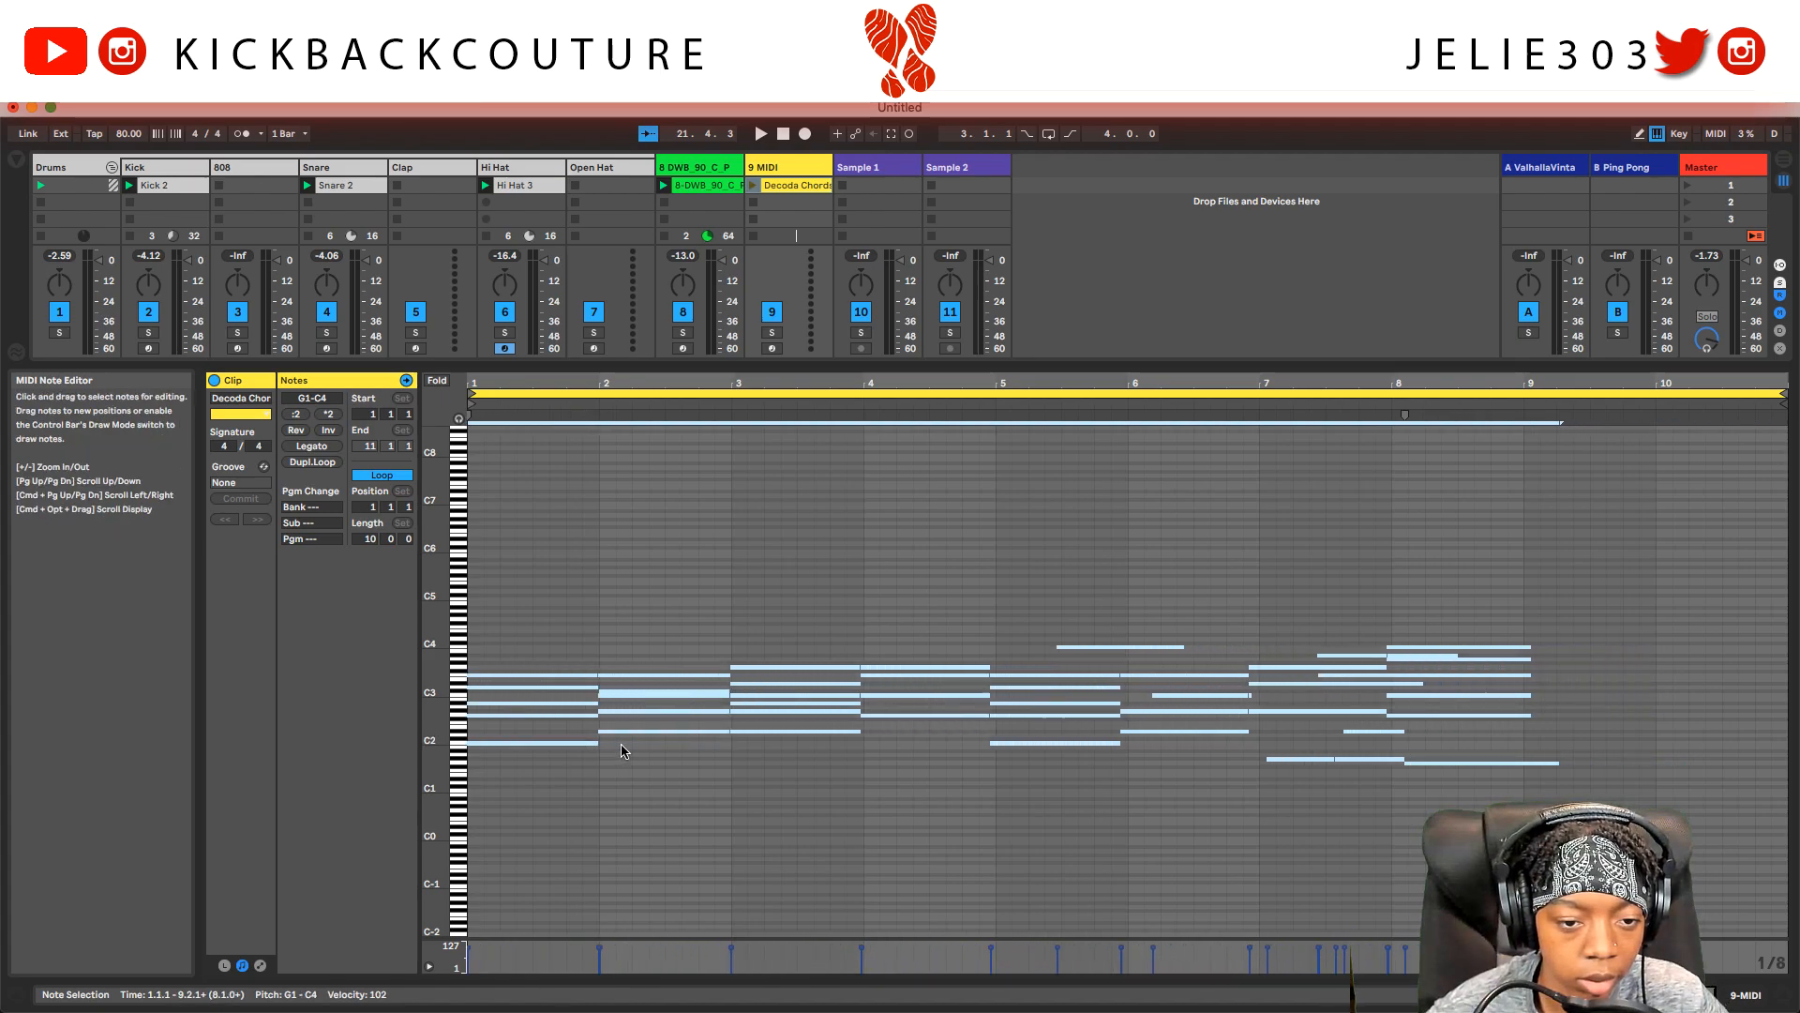
# Load DX7 V on the Decoda Chords track, browse its presets to Lively Arps and close the instrument window.
pyautogui.doubleClick(786, 166)
pyautogui.rightClick(685, 869)
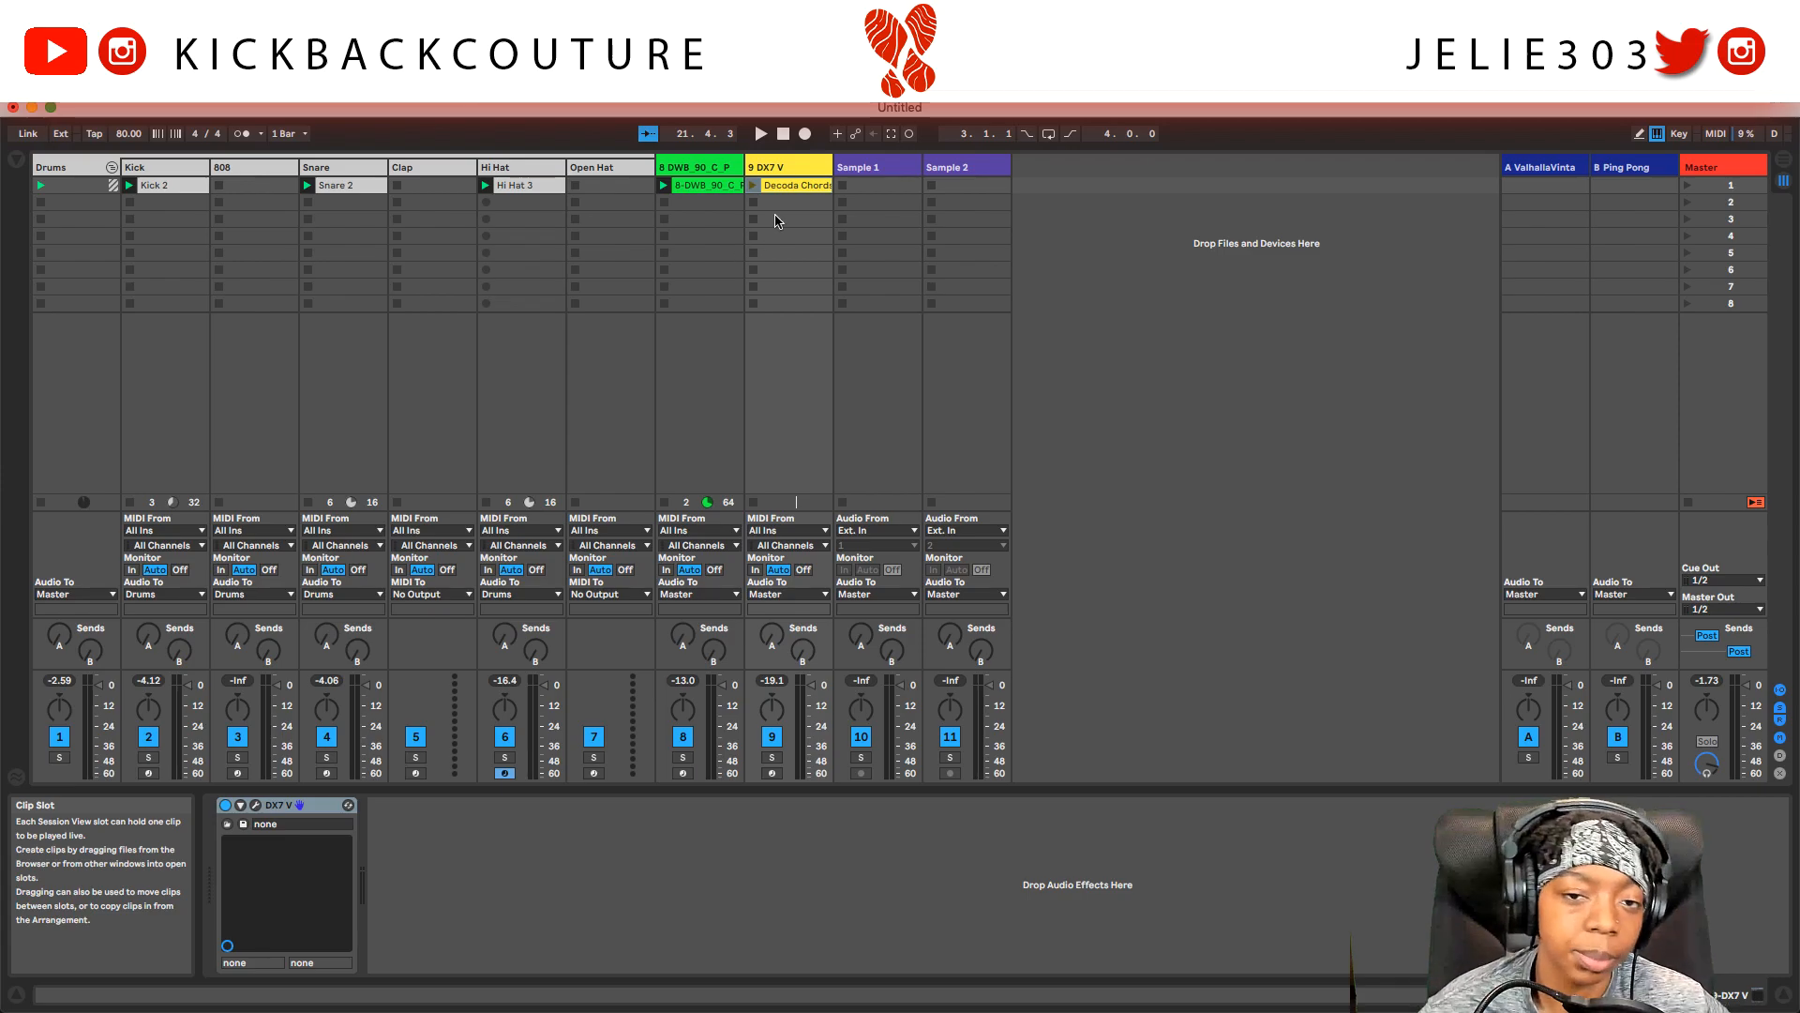
pyautogui.click(919, 230)
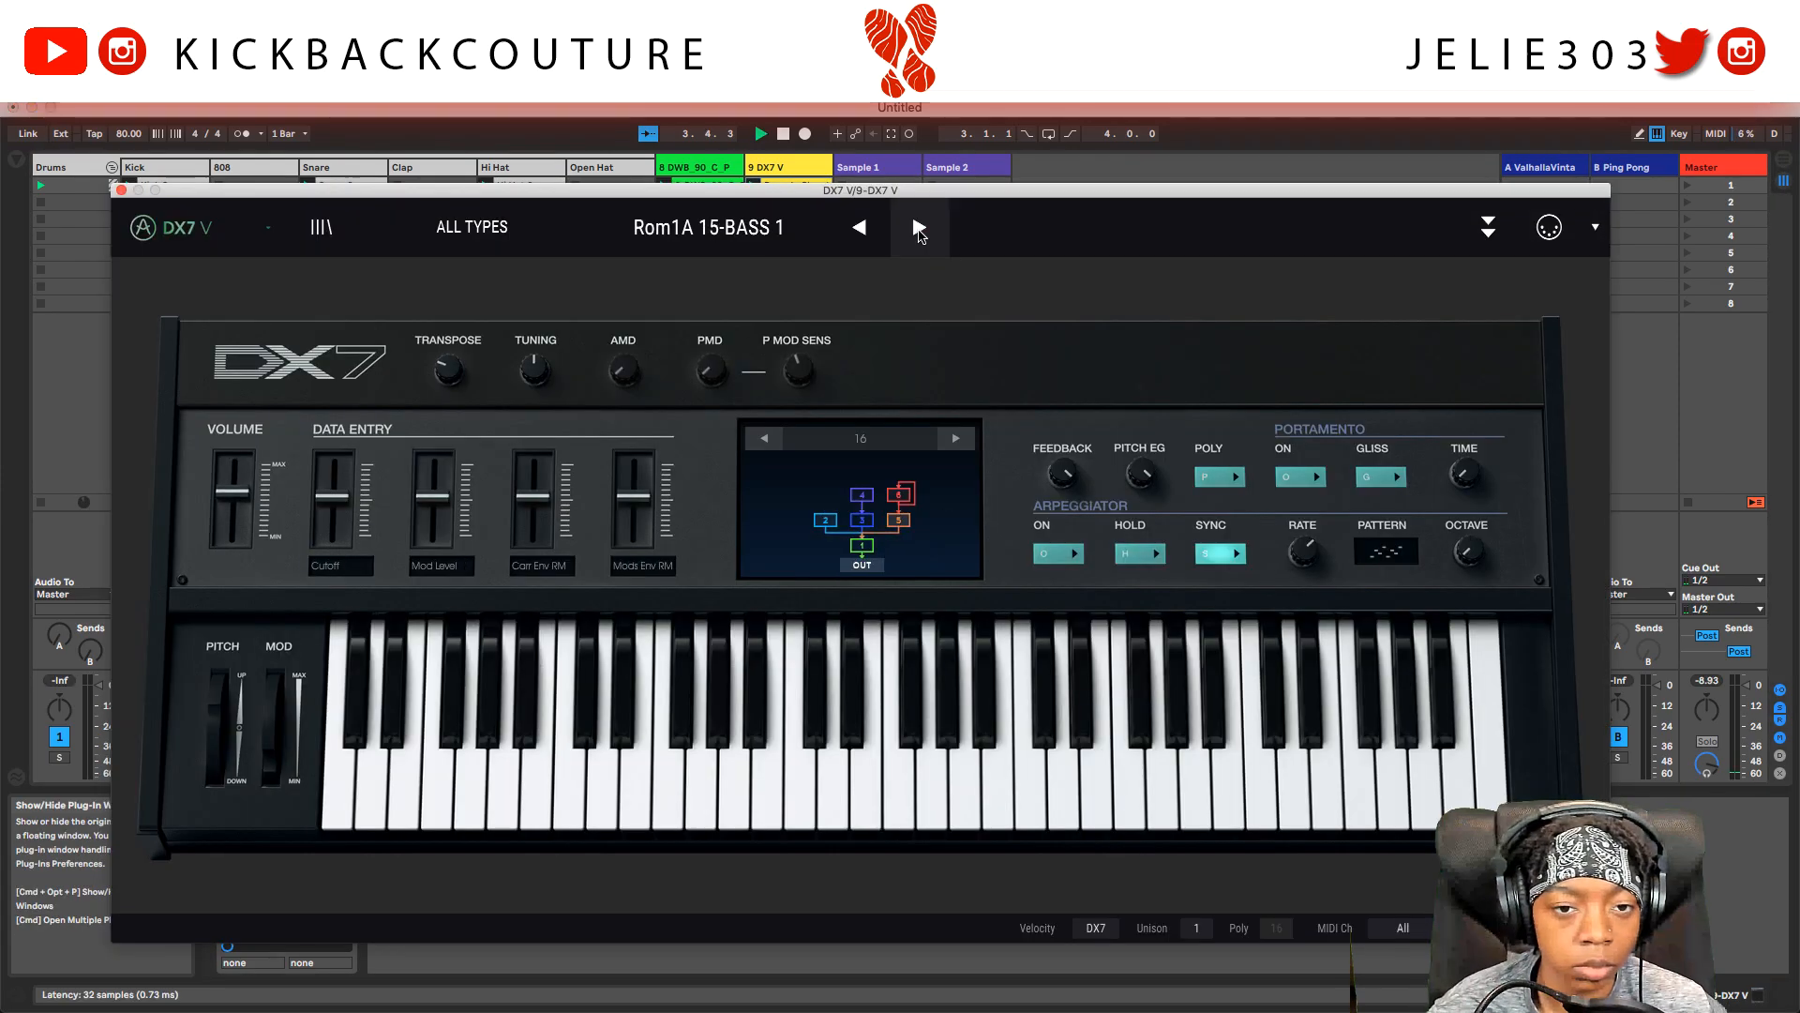
pyautogui.click(919, 231)
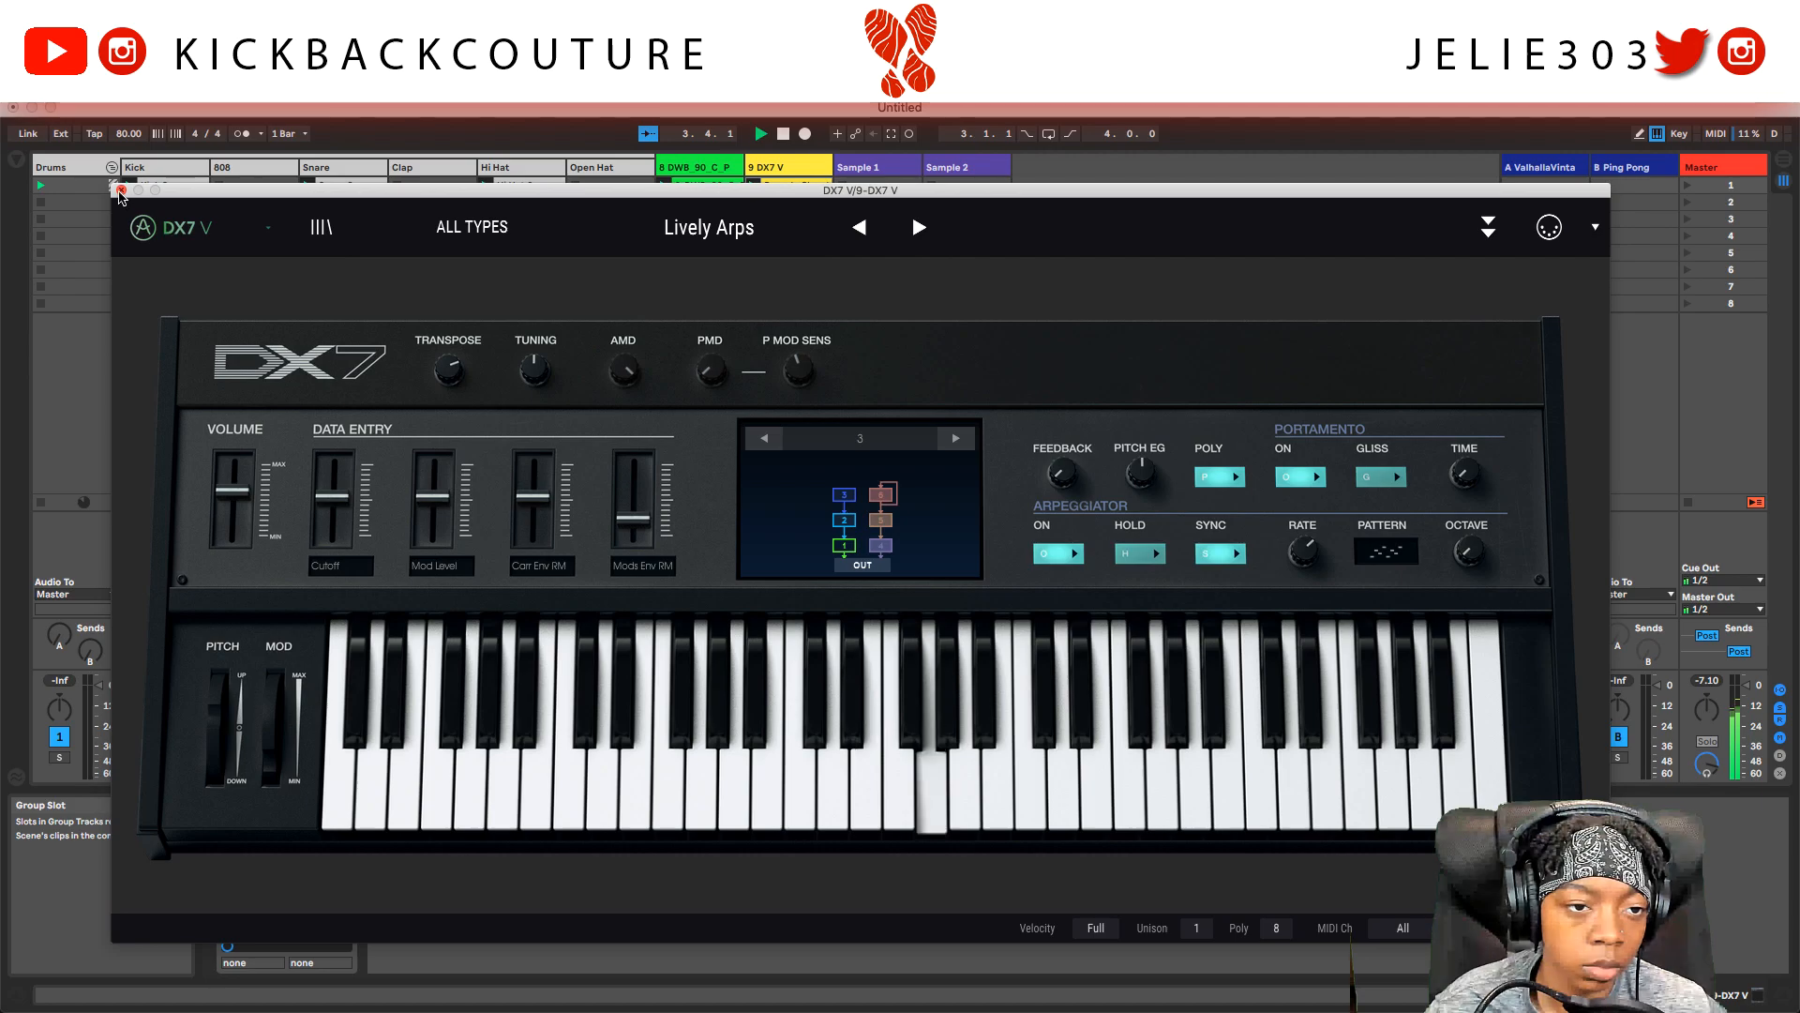
pyautogui.click(121, 190)
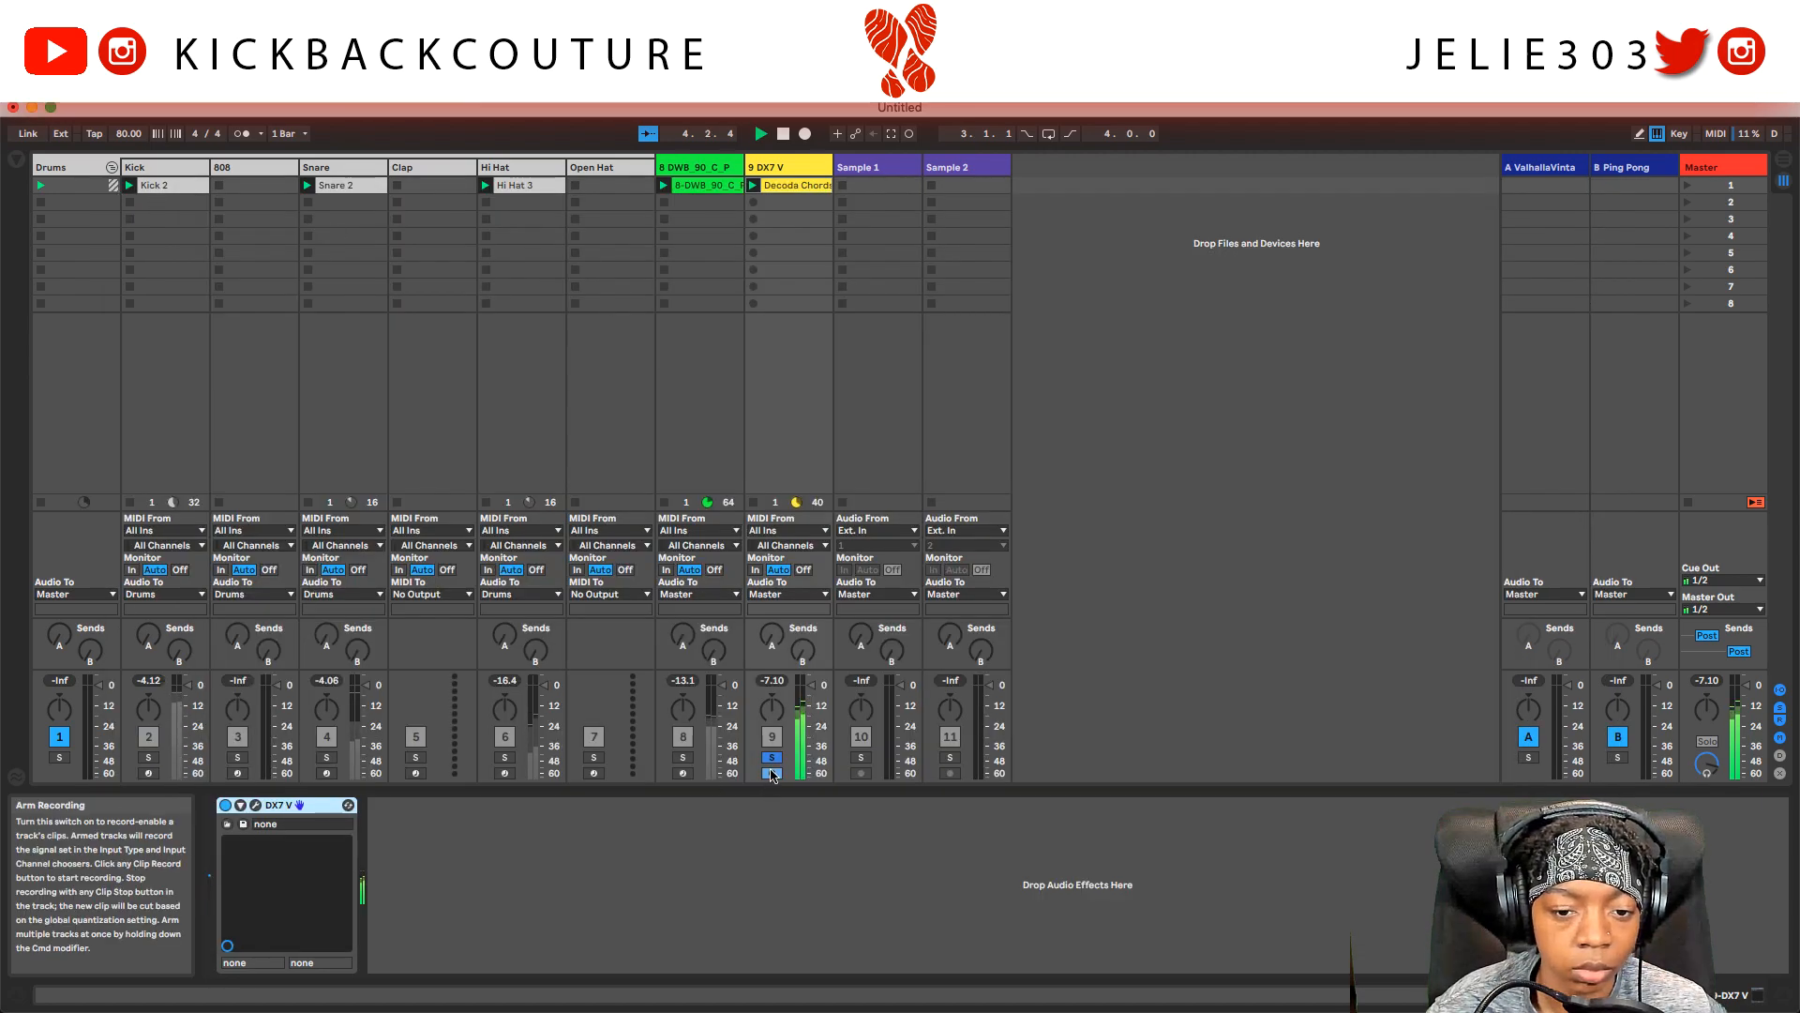
# Unsolo the DX7 V track and copy its Decoda Chords clip into the slot directly below.
pyautogui.click(774, 760)
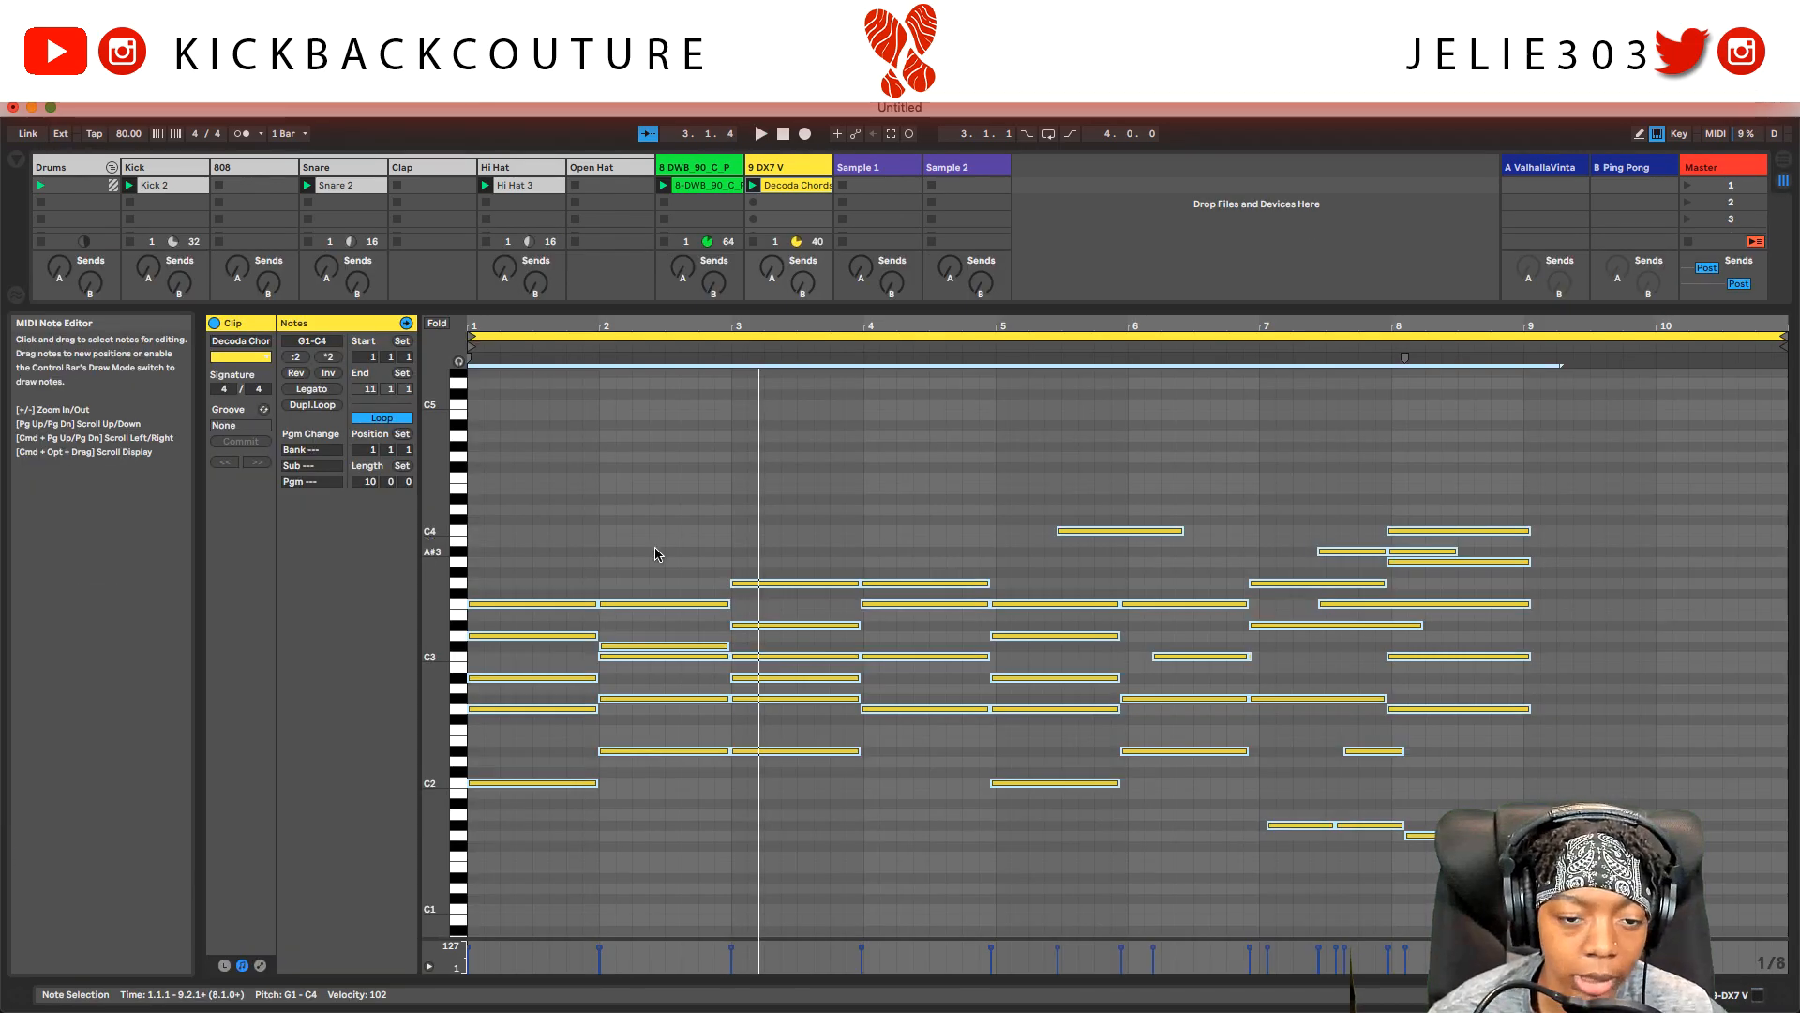
pyautogui.click(785, 188)
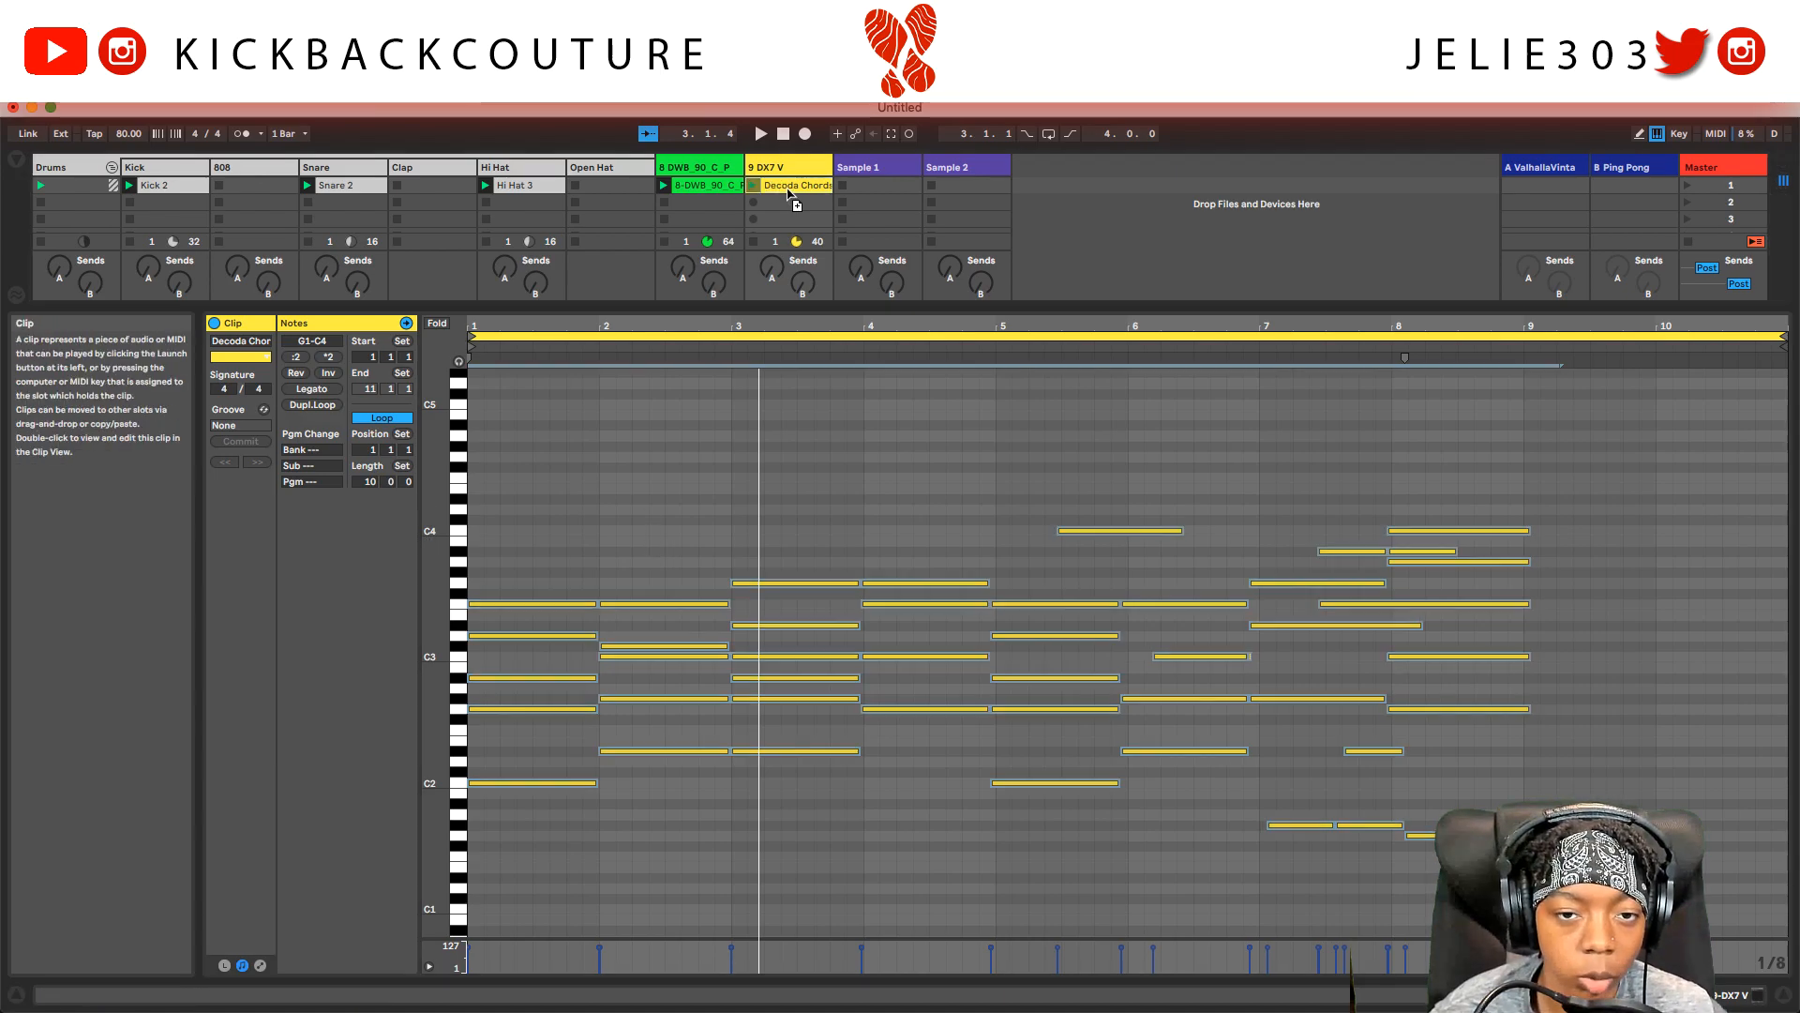
pyautogui.moveTo(789, 202); pyautogui.dragTo(789, 202)
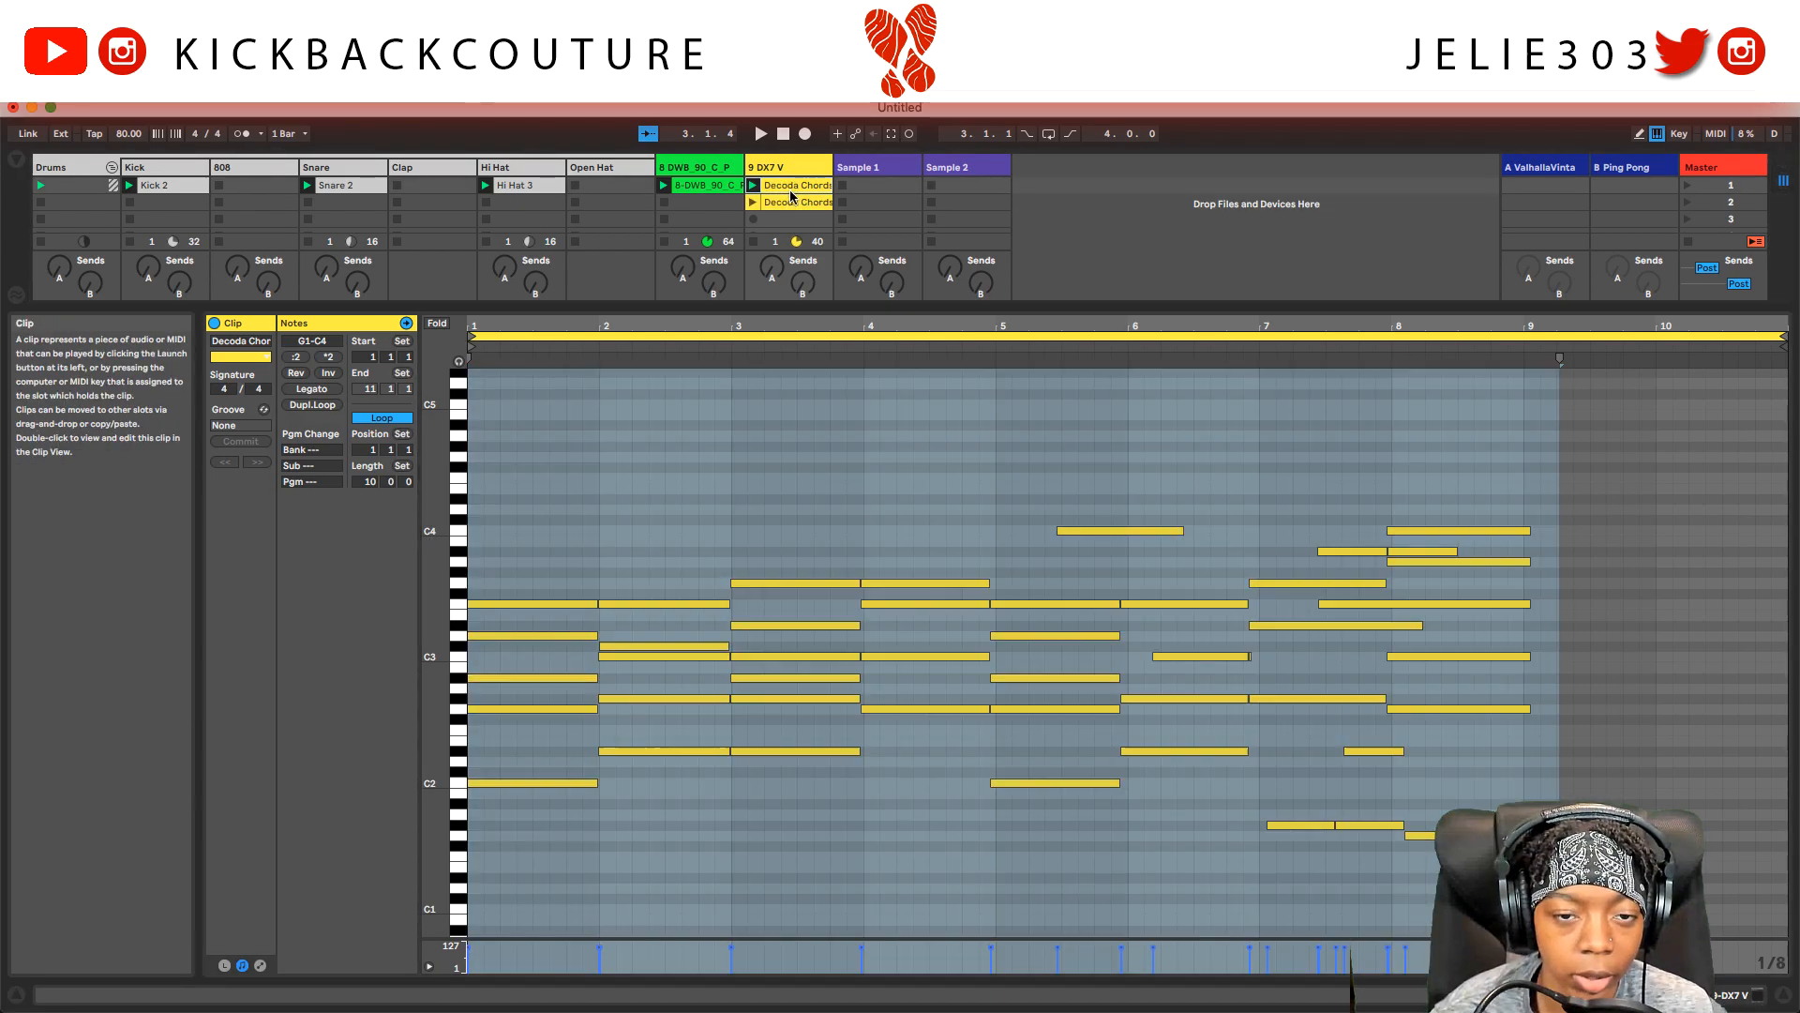
# Play the beat, delete the chords in bars 2 to 4 of the first Decoda Chords clip and copy the bar 1 chord to bar 3.
pyautogui.press('space')
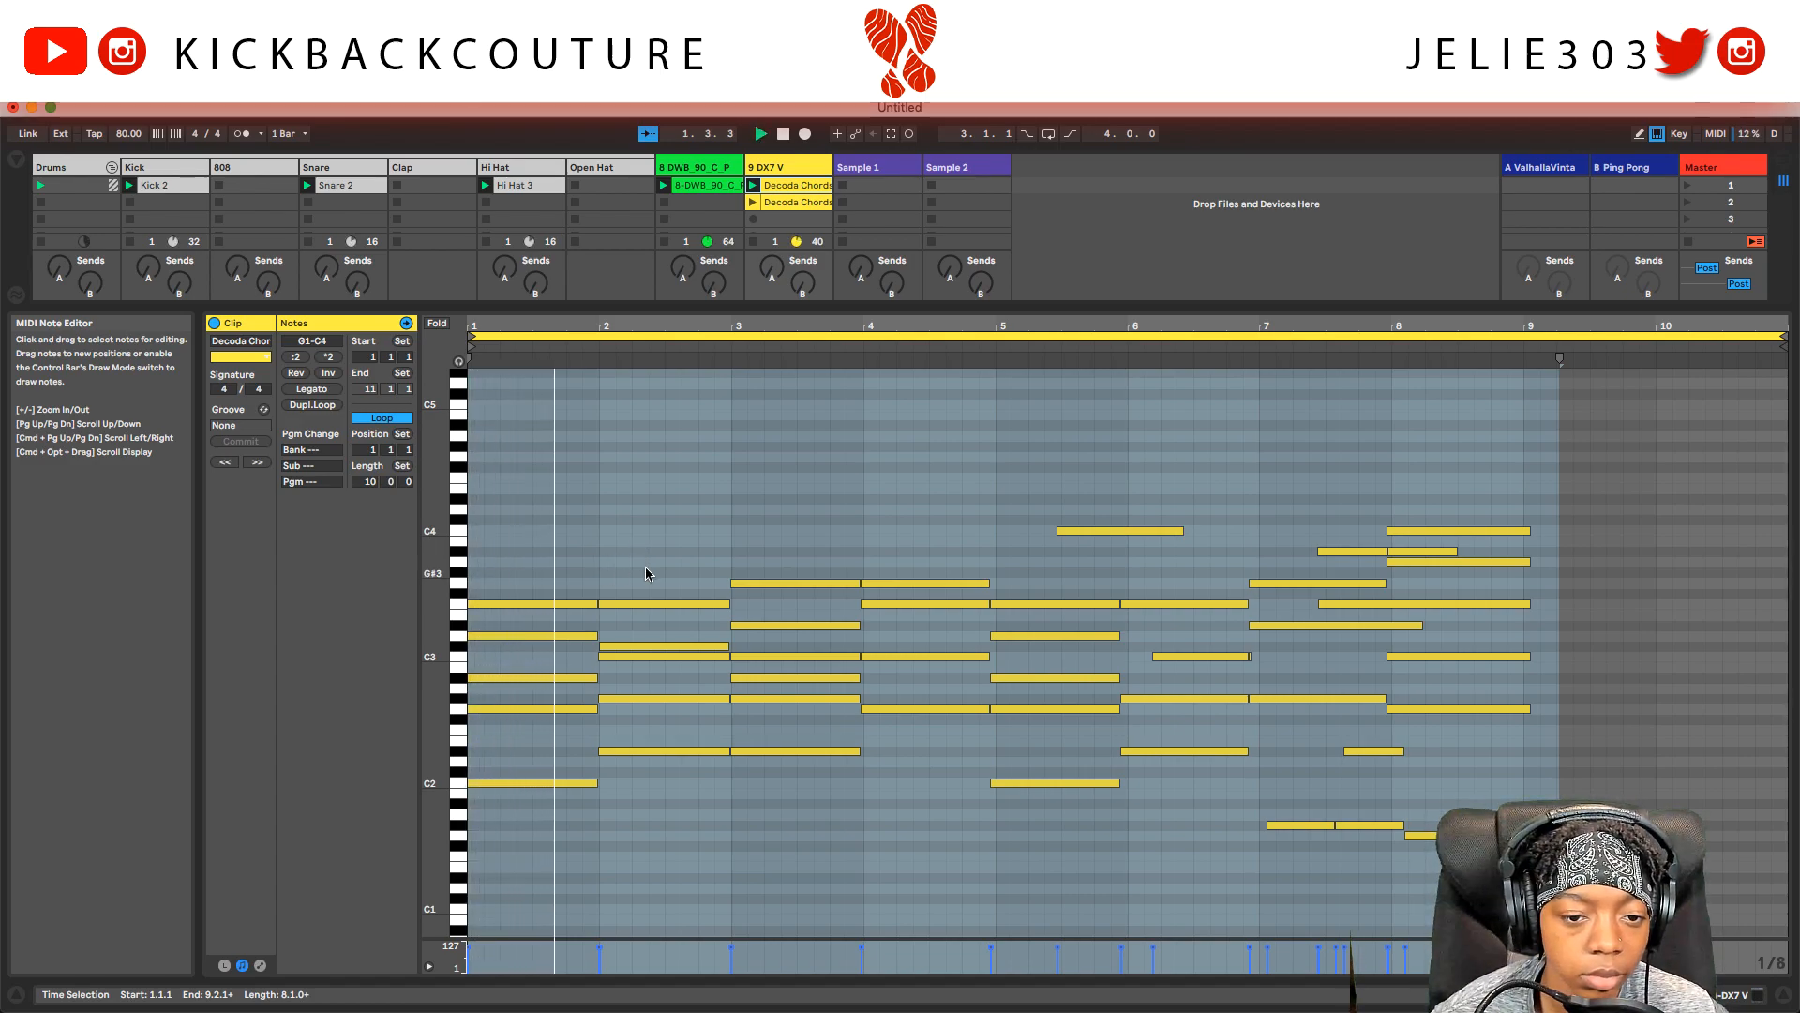
pyautogui.moveTo(645, 574); pyautogui.dragTo(619, 818)
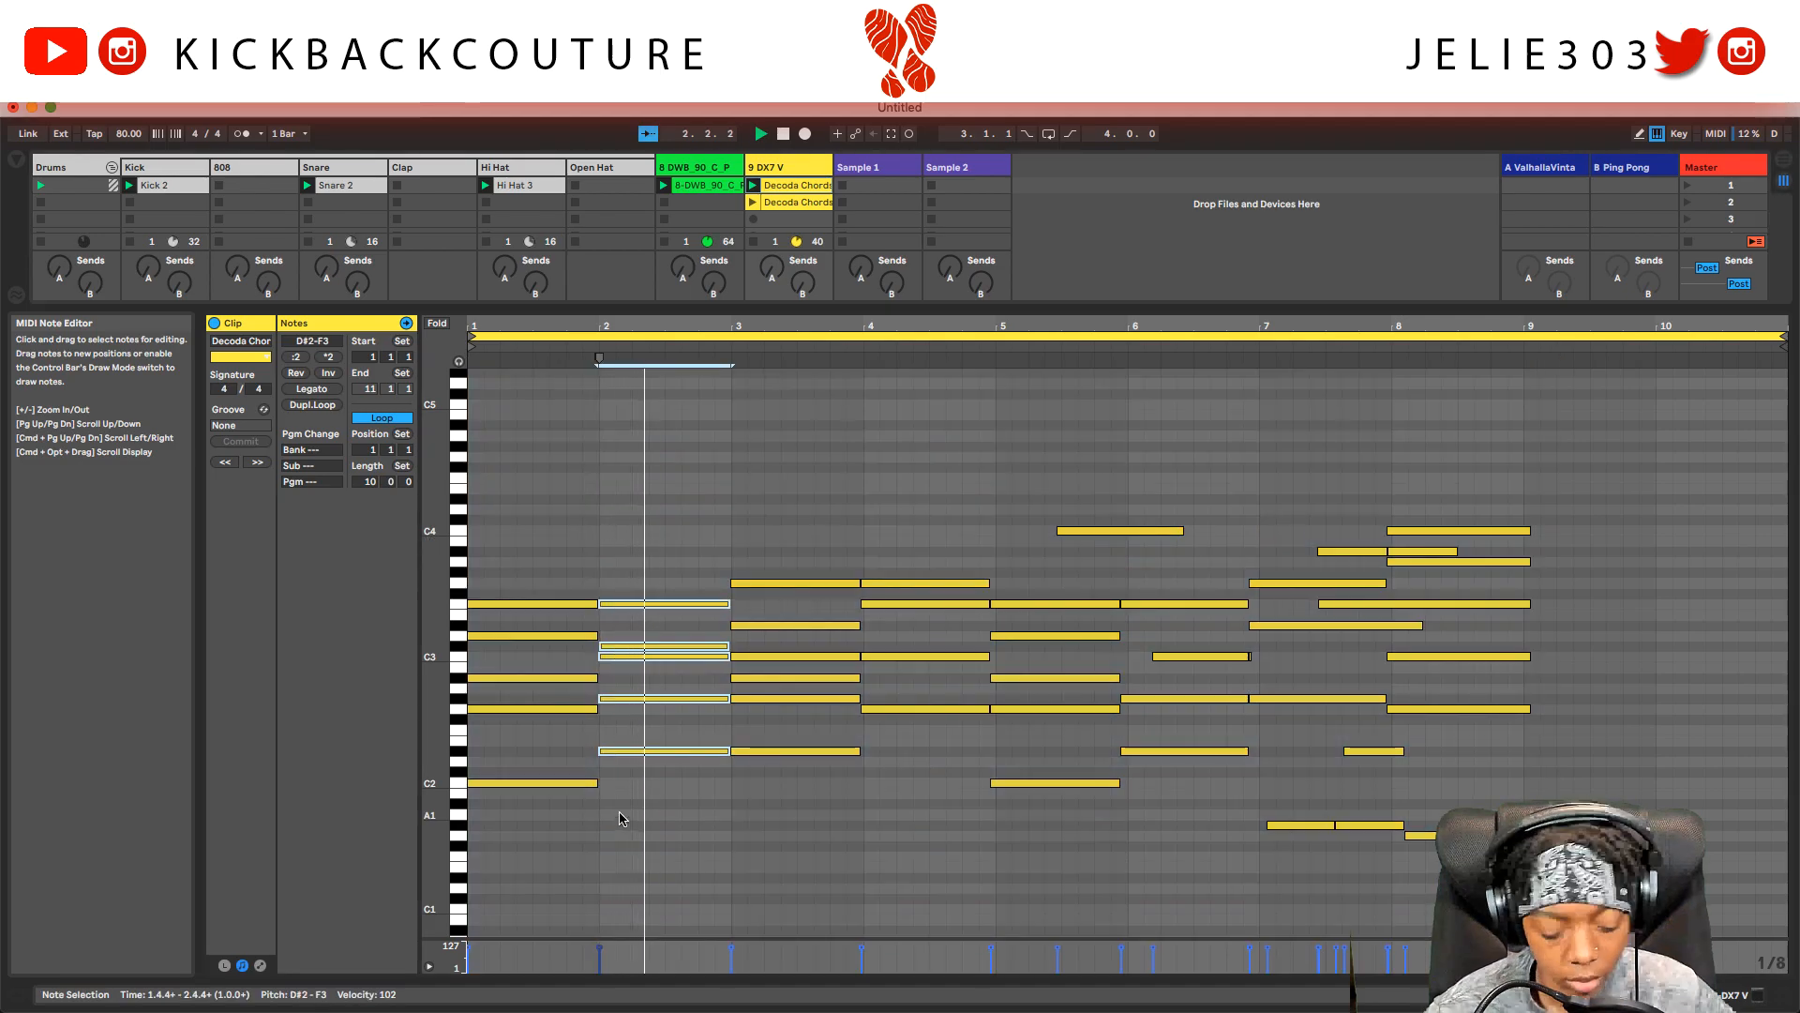
pyautogui.press('Delete')
pyautogui.moveTo(771, 510); pyautogui.dragTo(744, 964)
pyautogui.press('Delete')
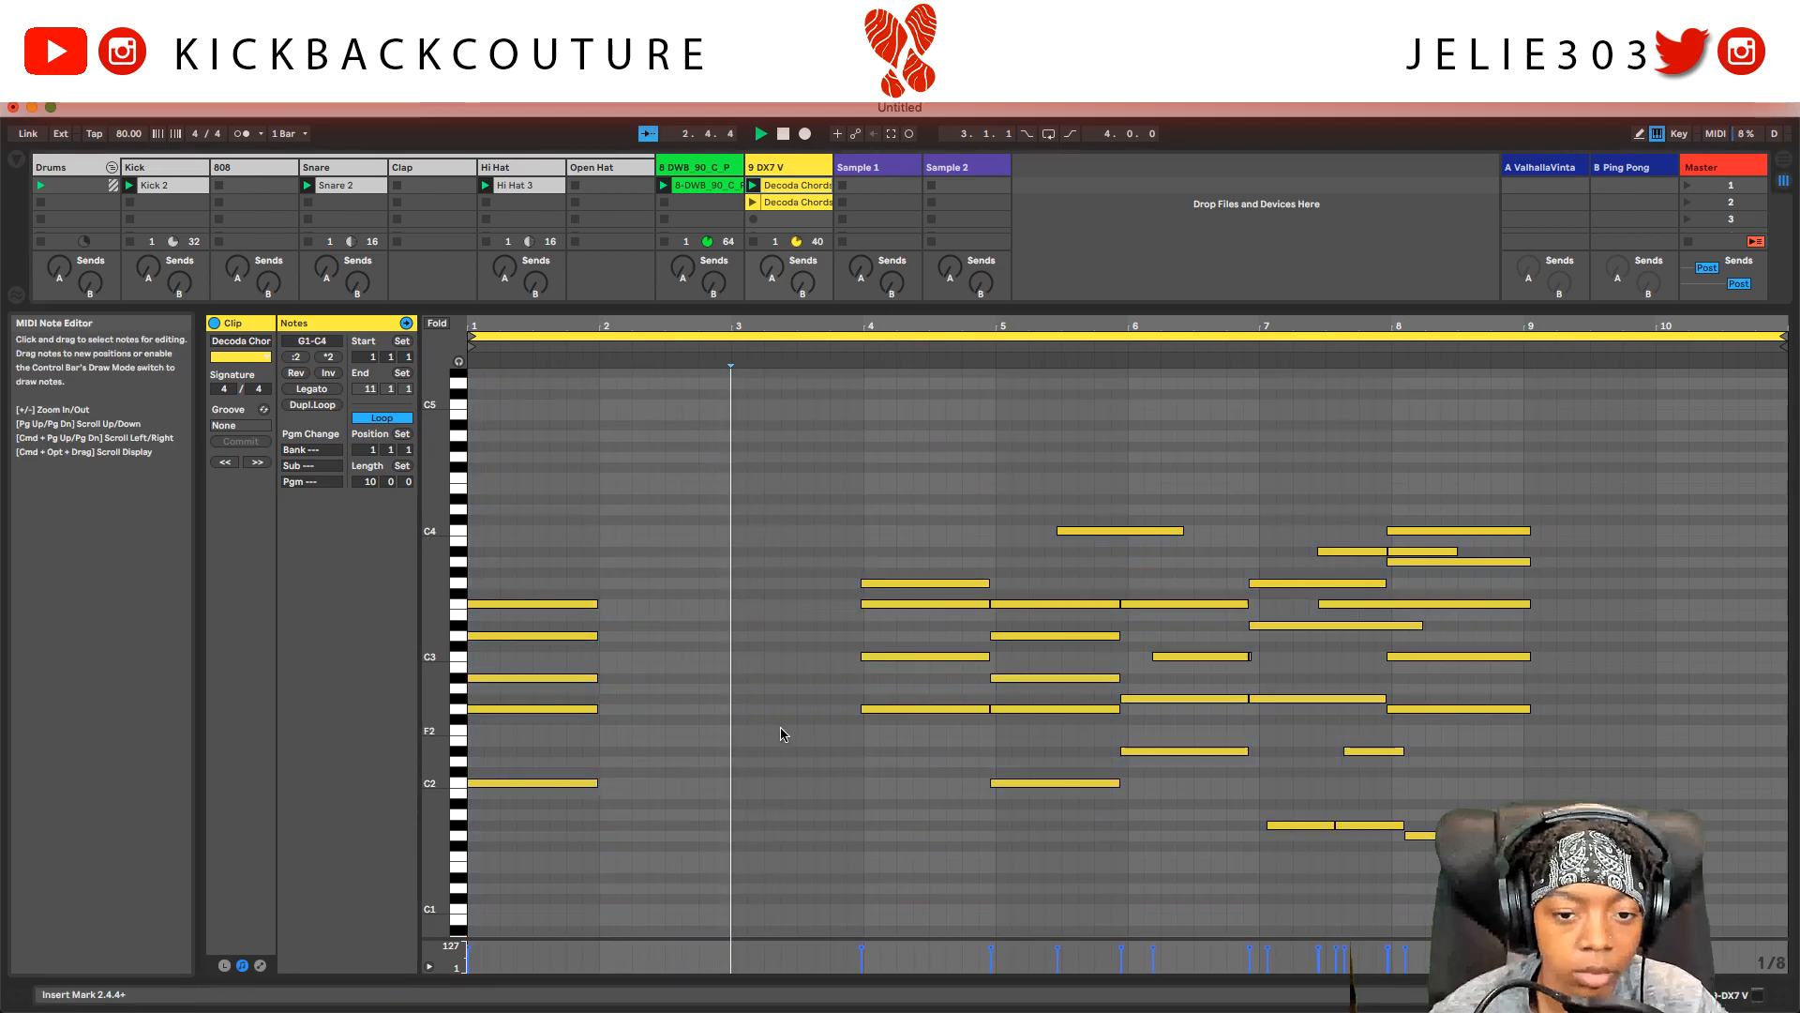
pyautogui.moveTo(603, 554); pyautogui.dragTo(775, 795)
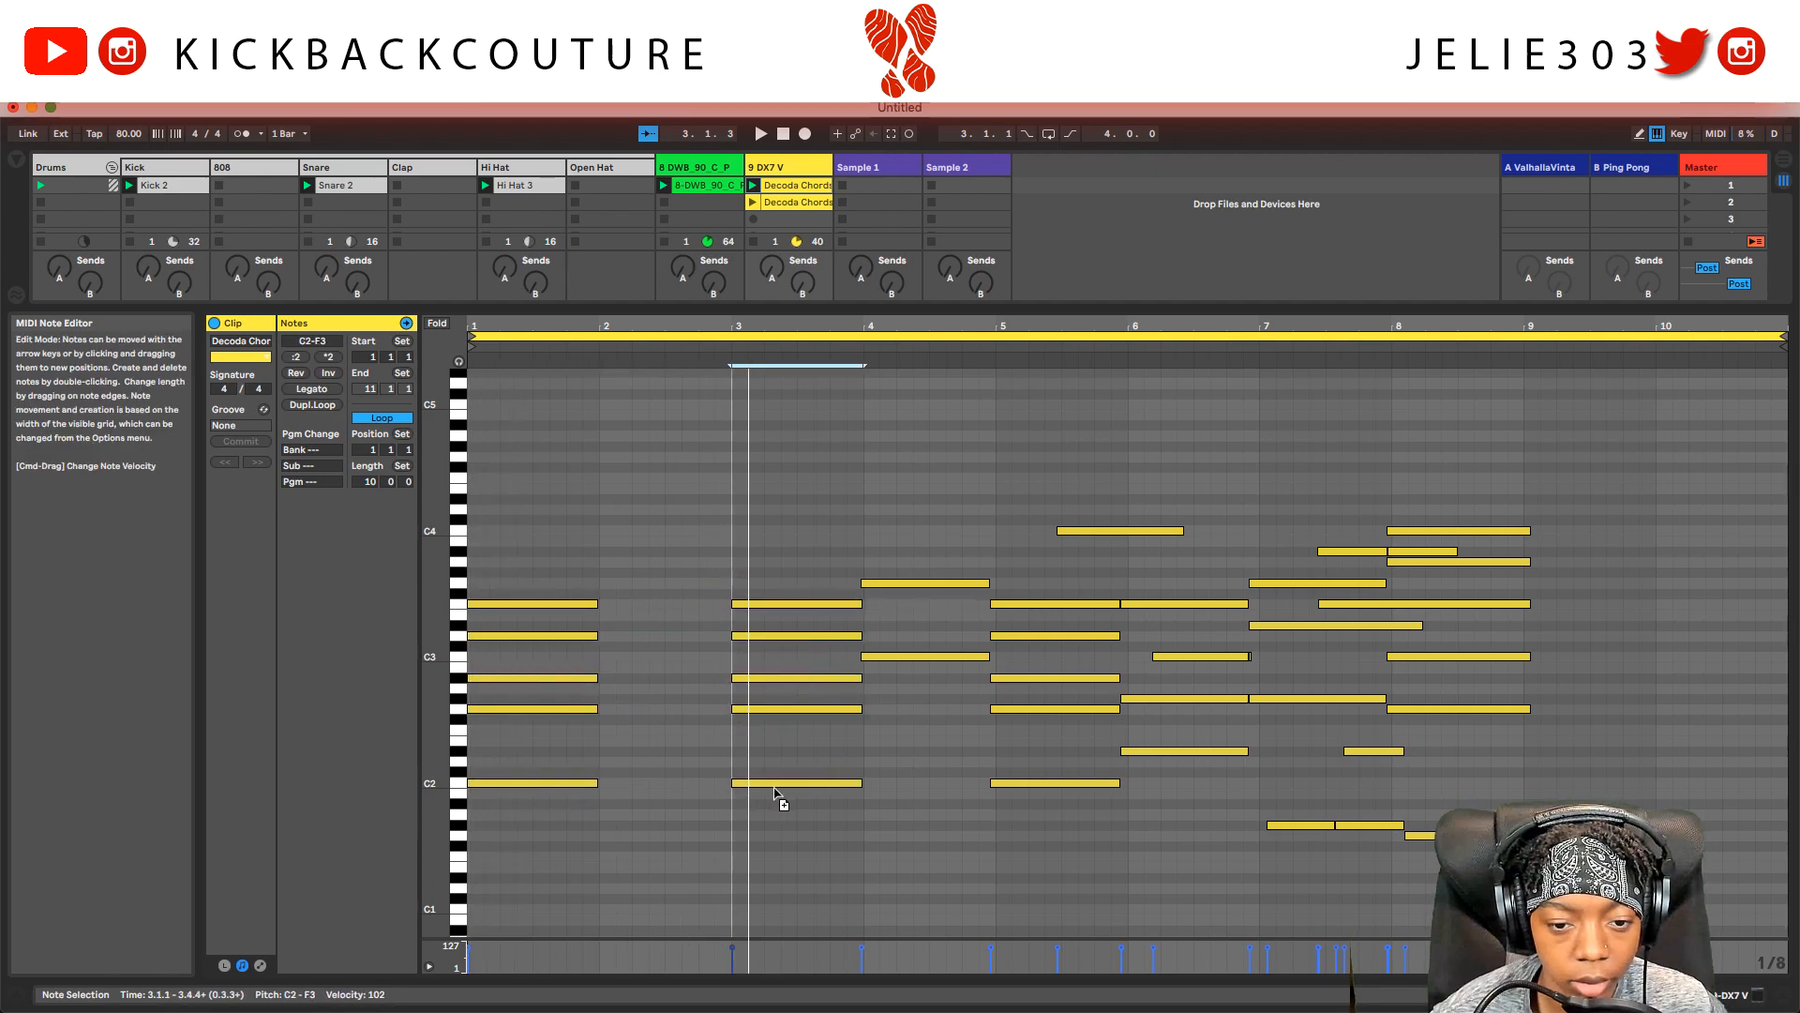
pyautogui.moveTo(919, 525); pyautogui.dragTo(938, 770)
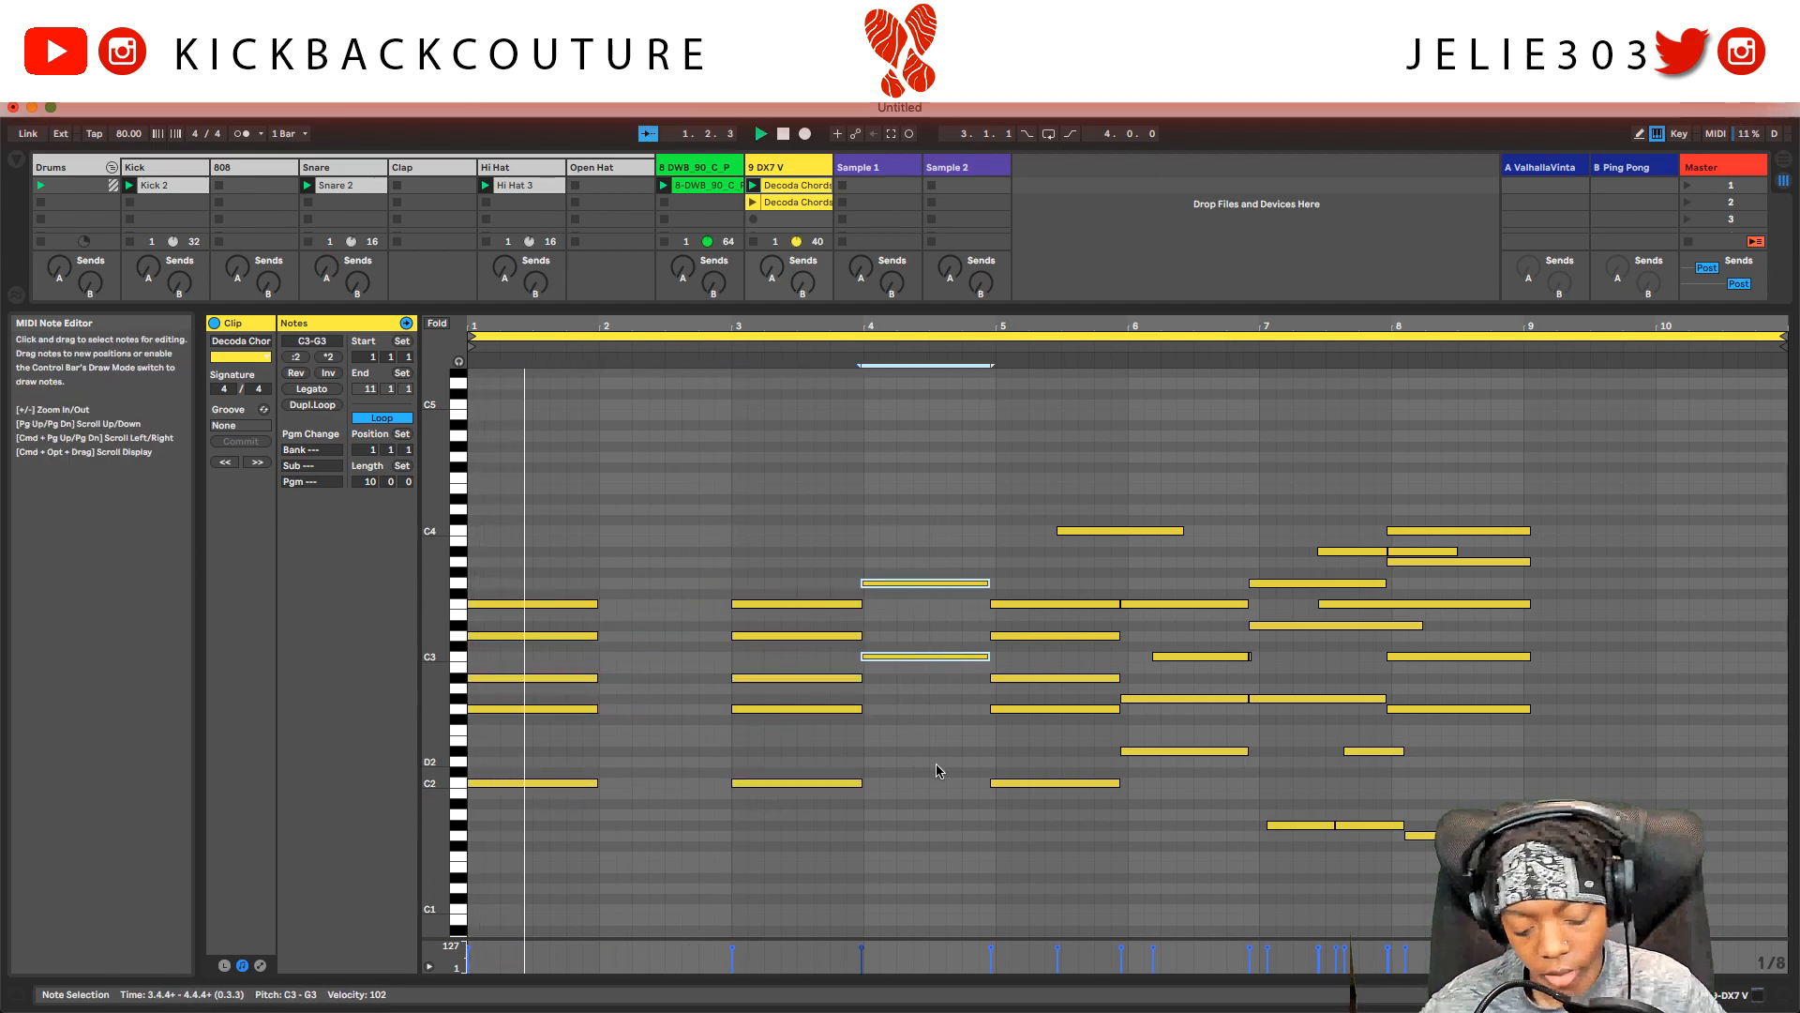
pyautogui.press('Delete')
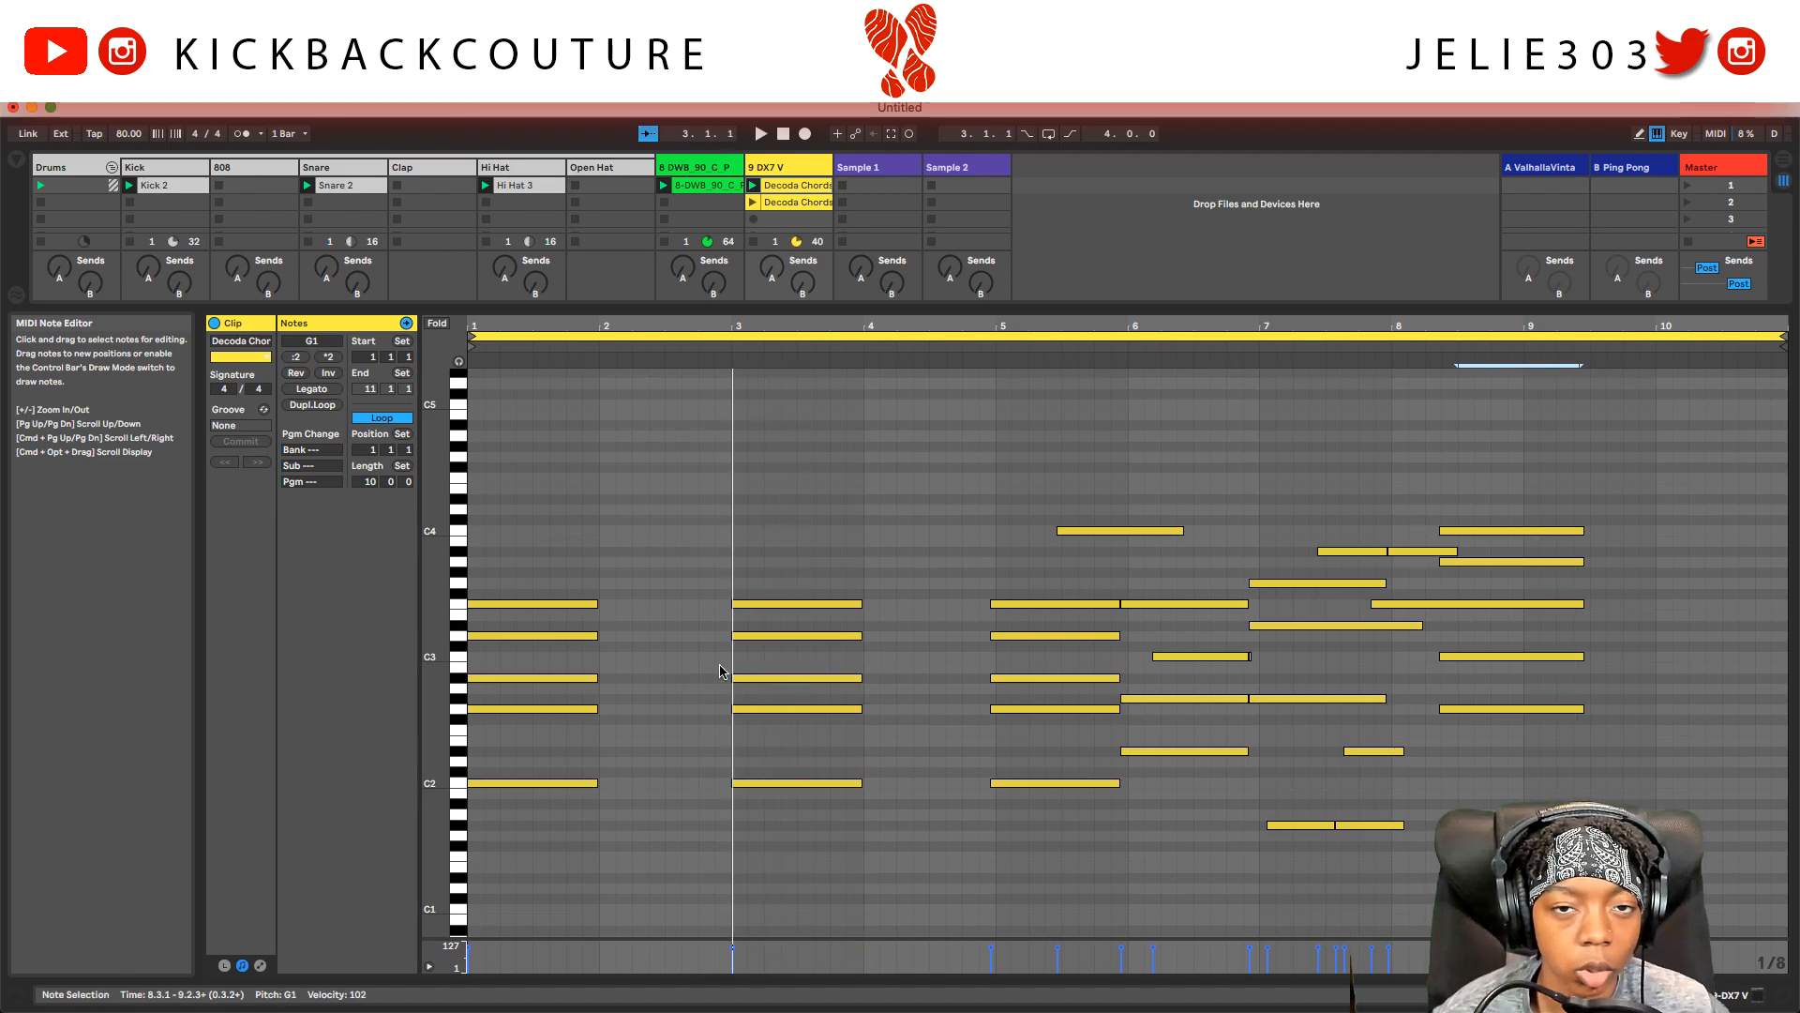
# Check the DX7 V instrument window, close it, and review the copied Decoda Chords clip and the sliced Rhodes clip.
pyautogui.moveTo(634, 307); pyautogui.dragTo(634, 630)
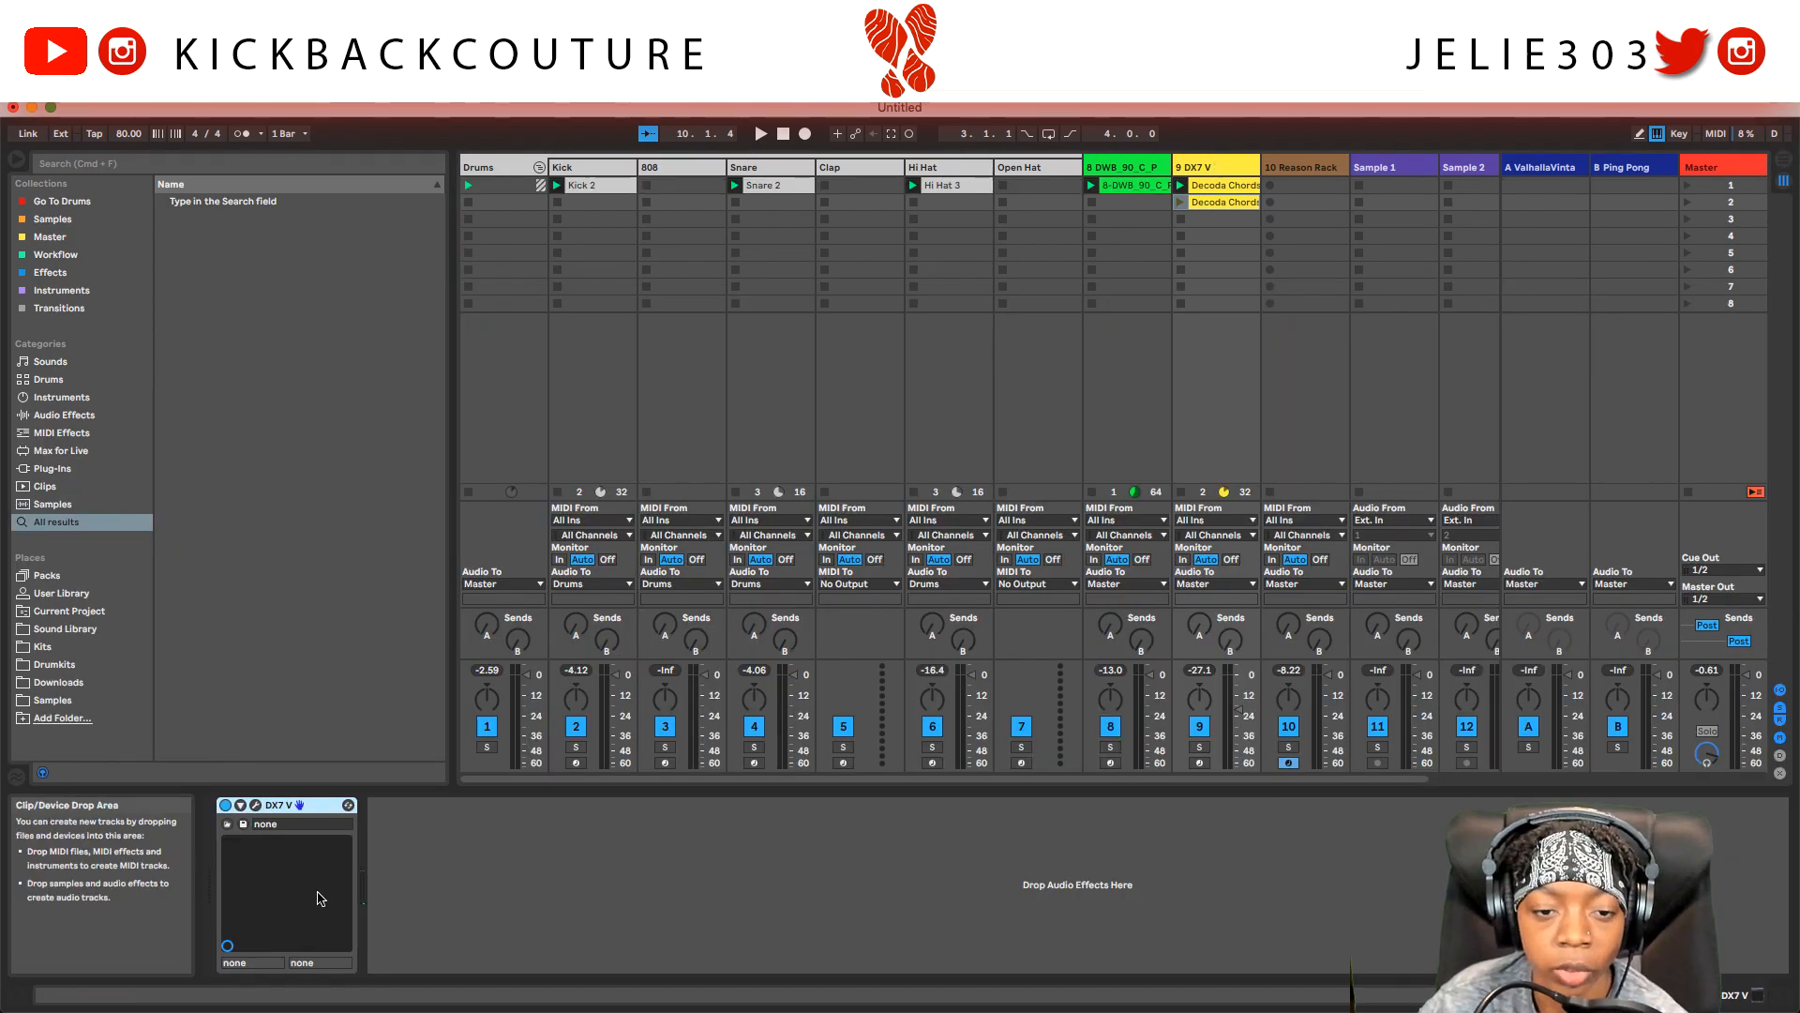
pyautogui.click(255, 805)
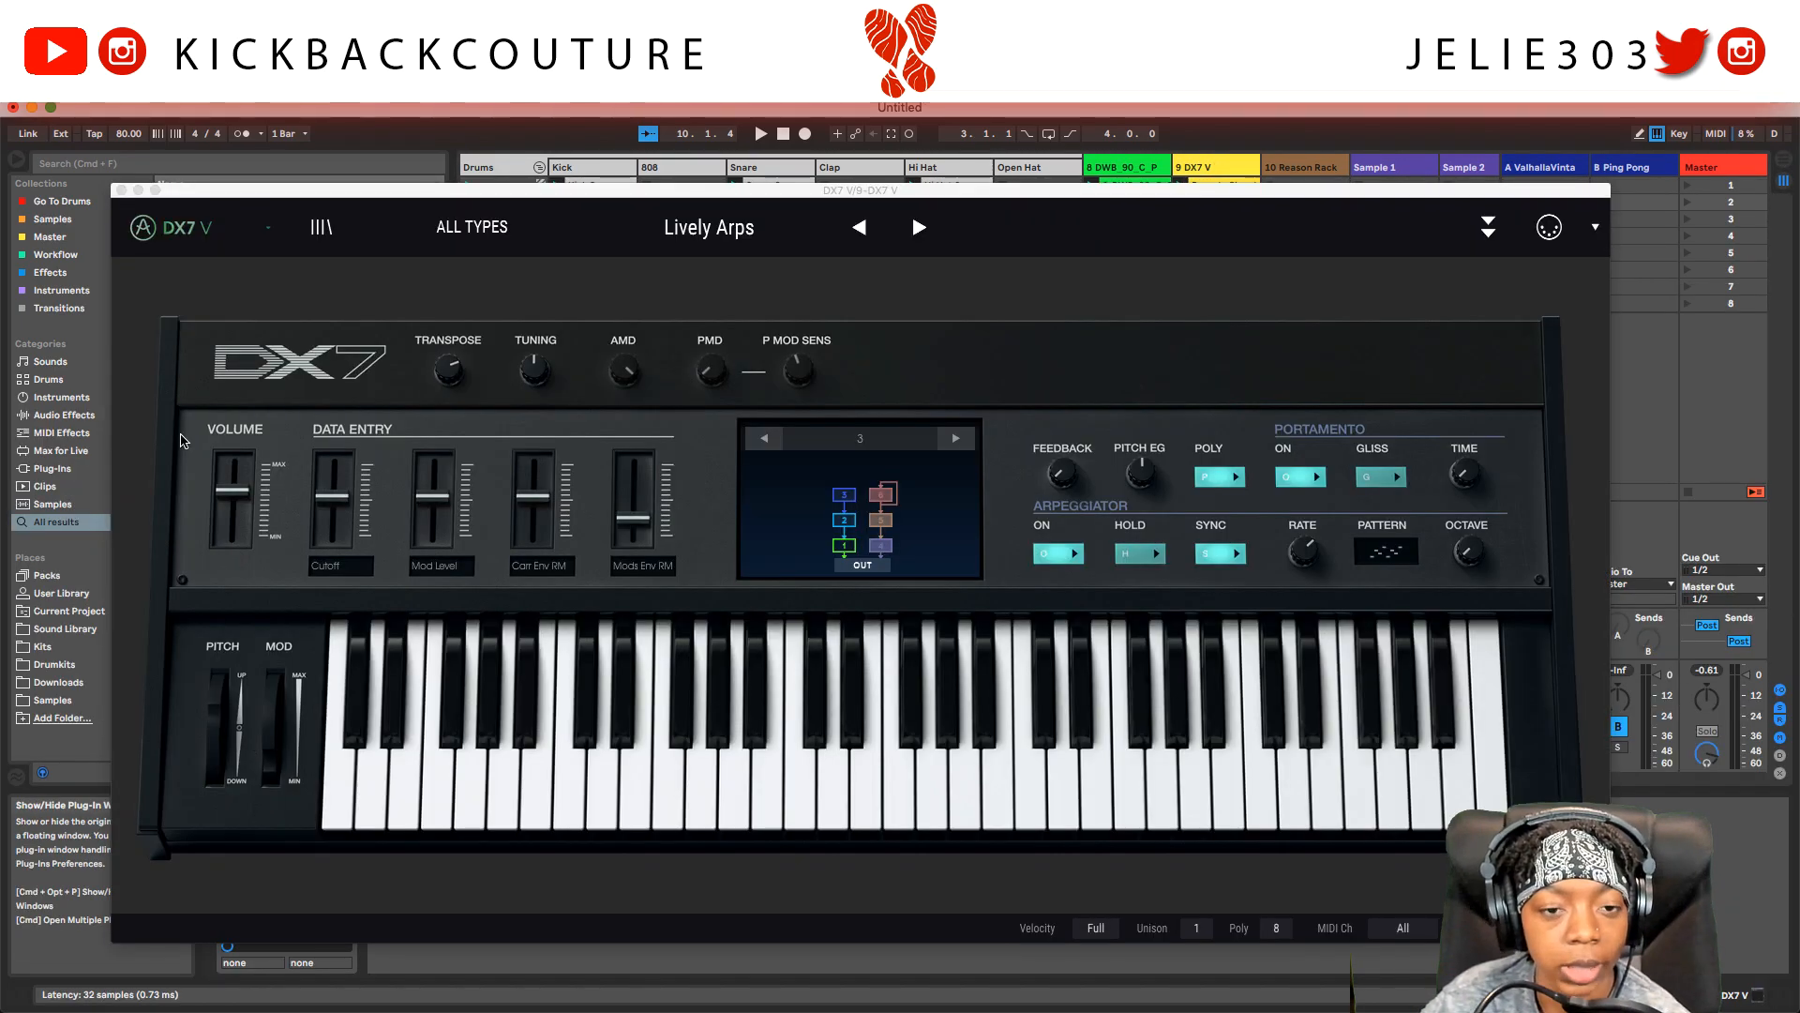
pyautogui.click(121, 191)
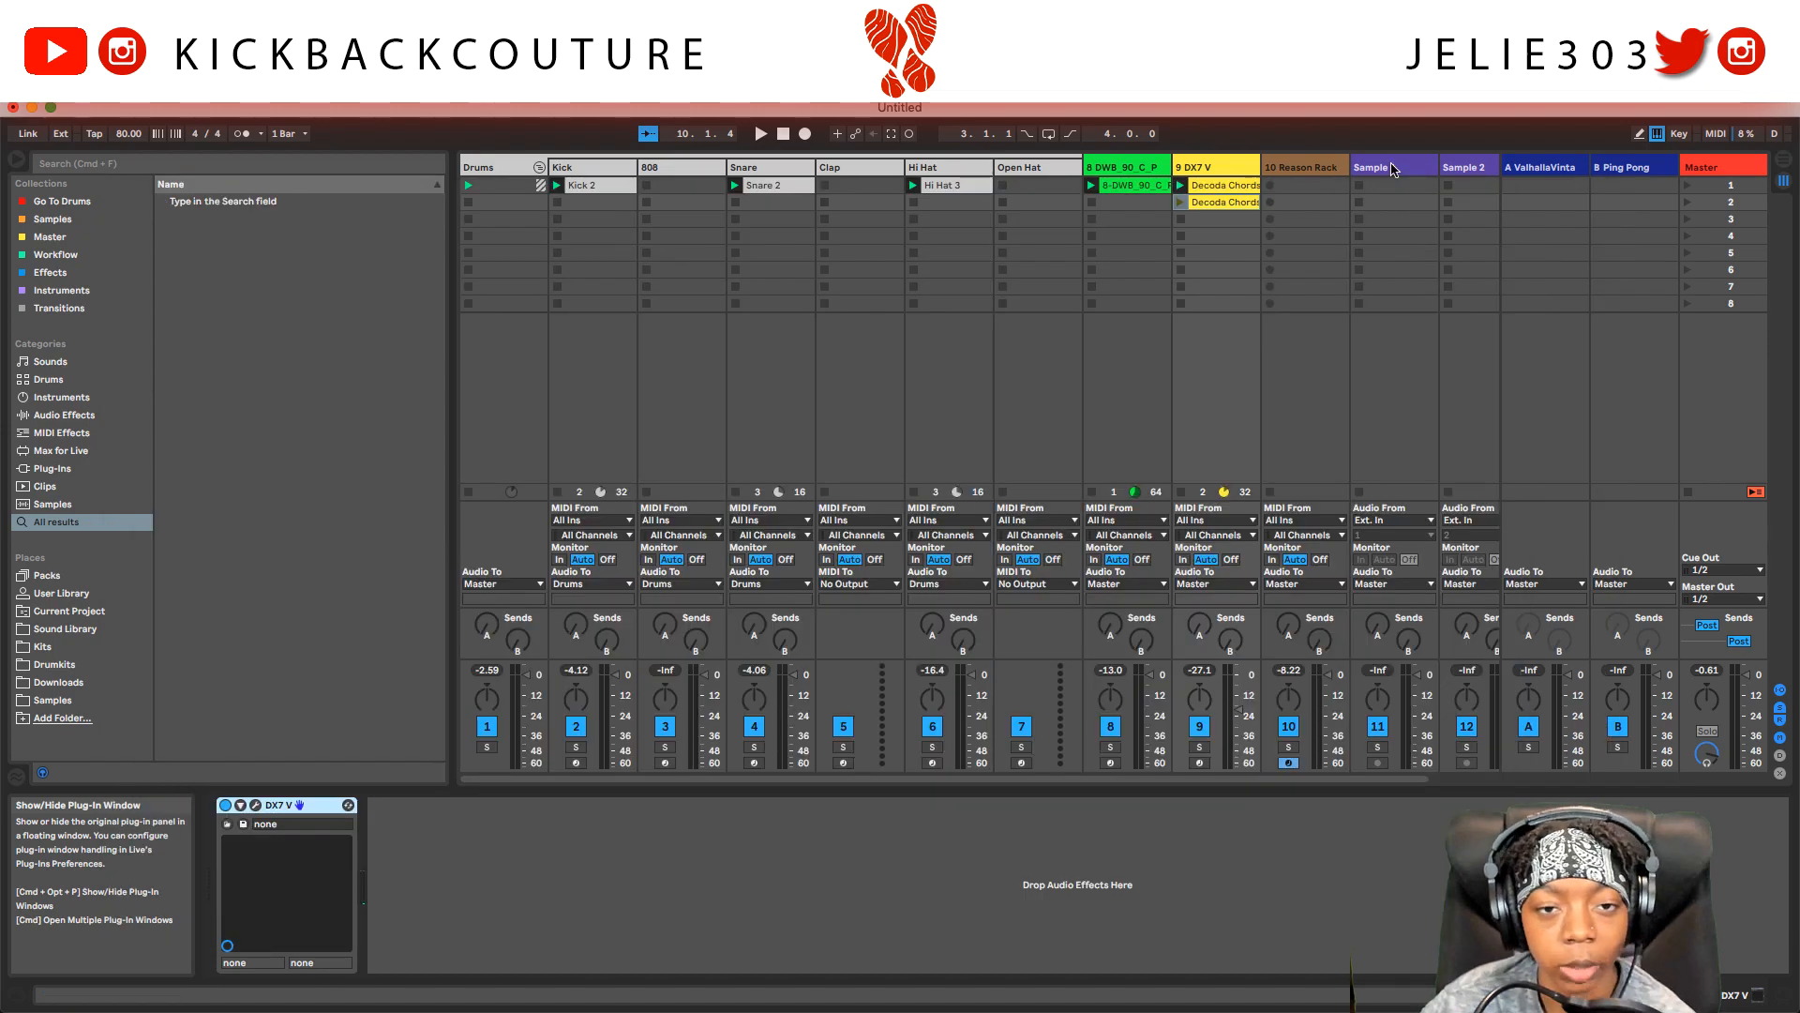
pyautogui.doubleClick(1220, 204)
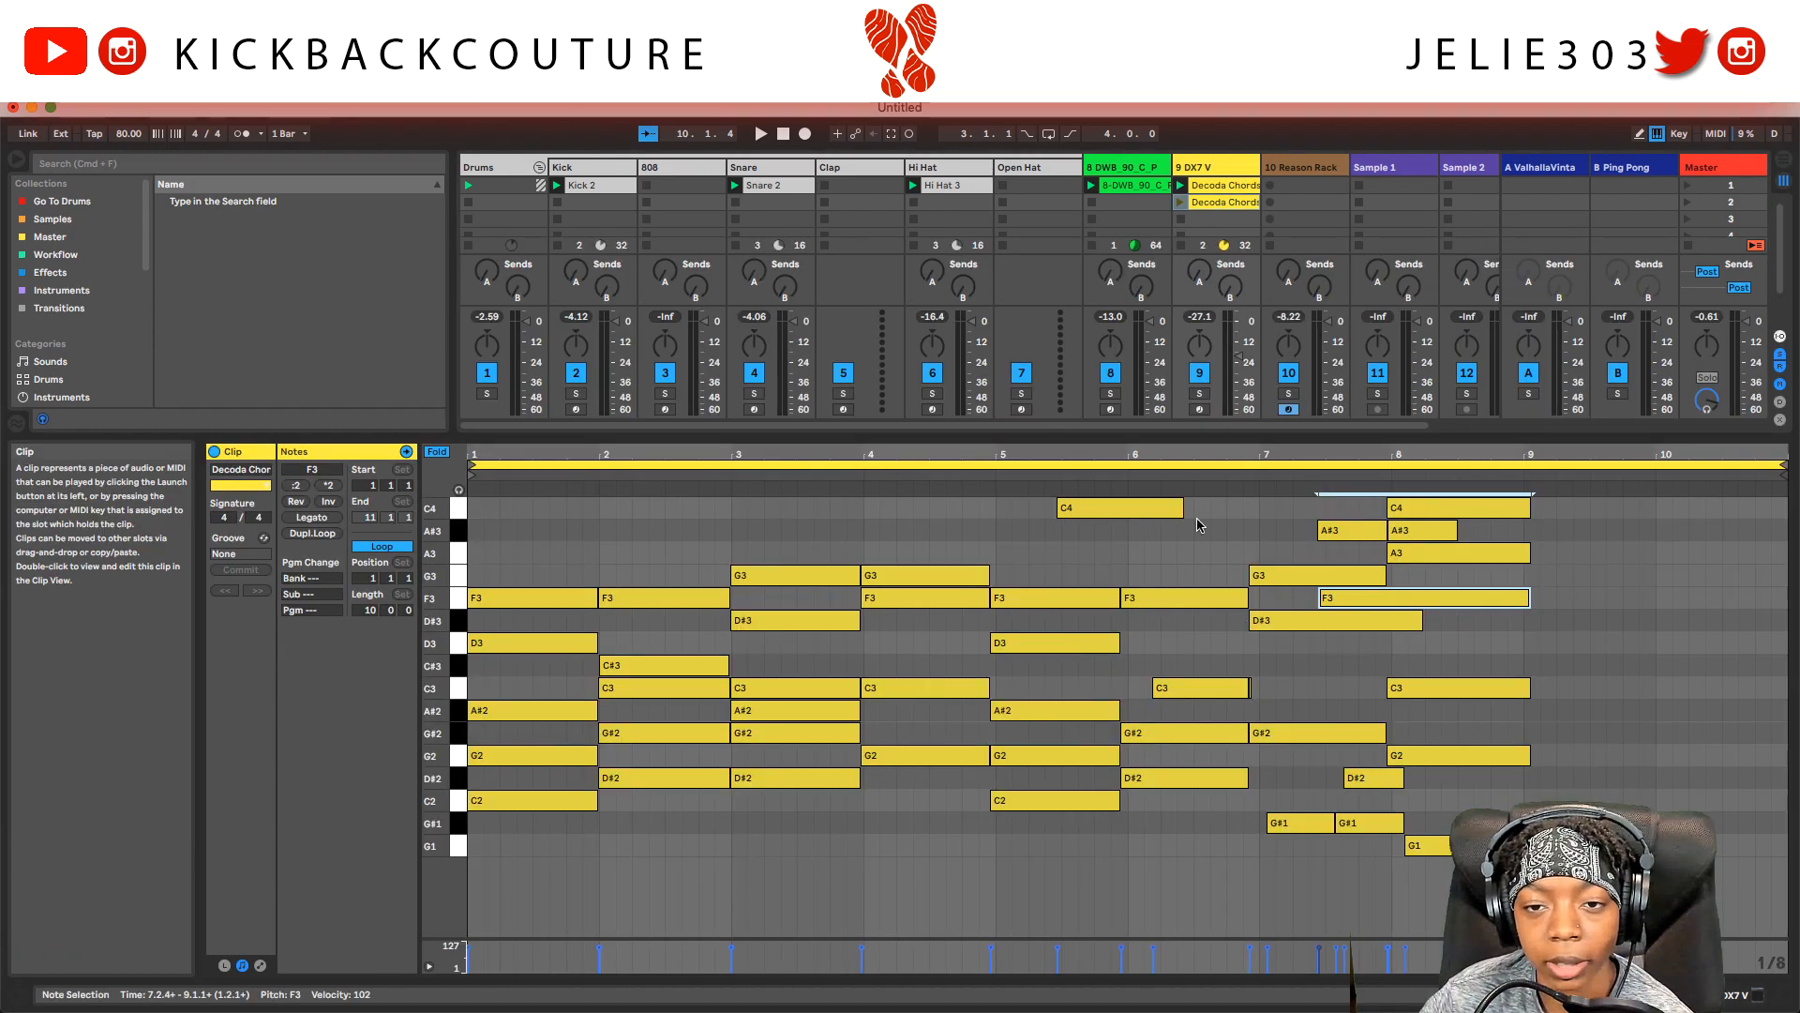
pyautogui.click(1133, 185)
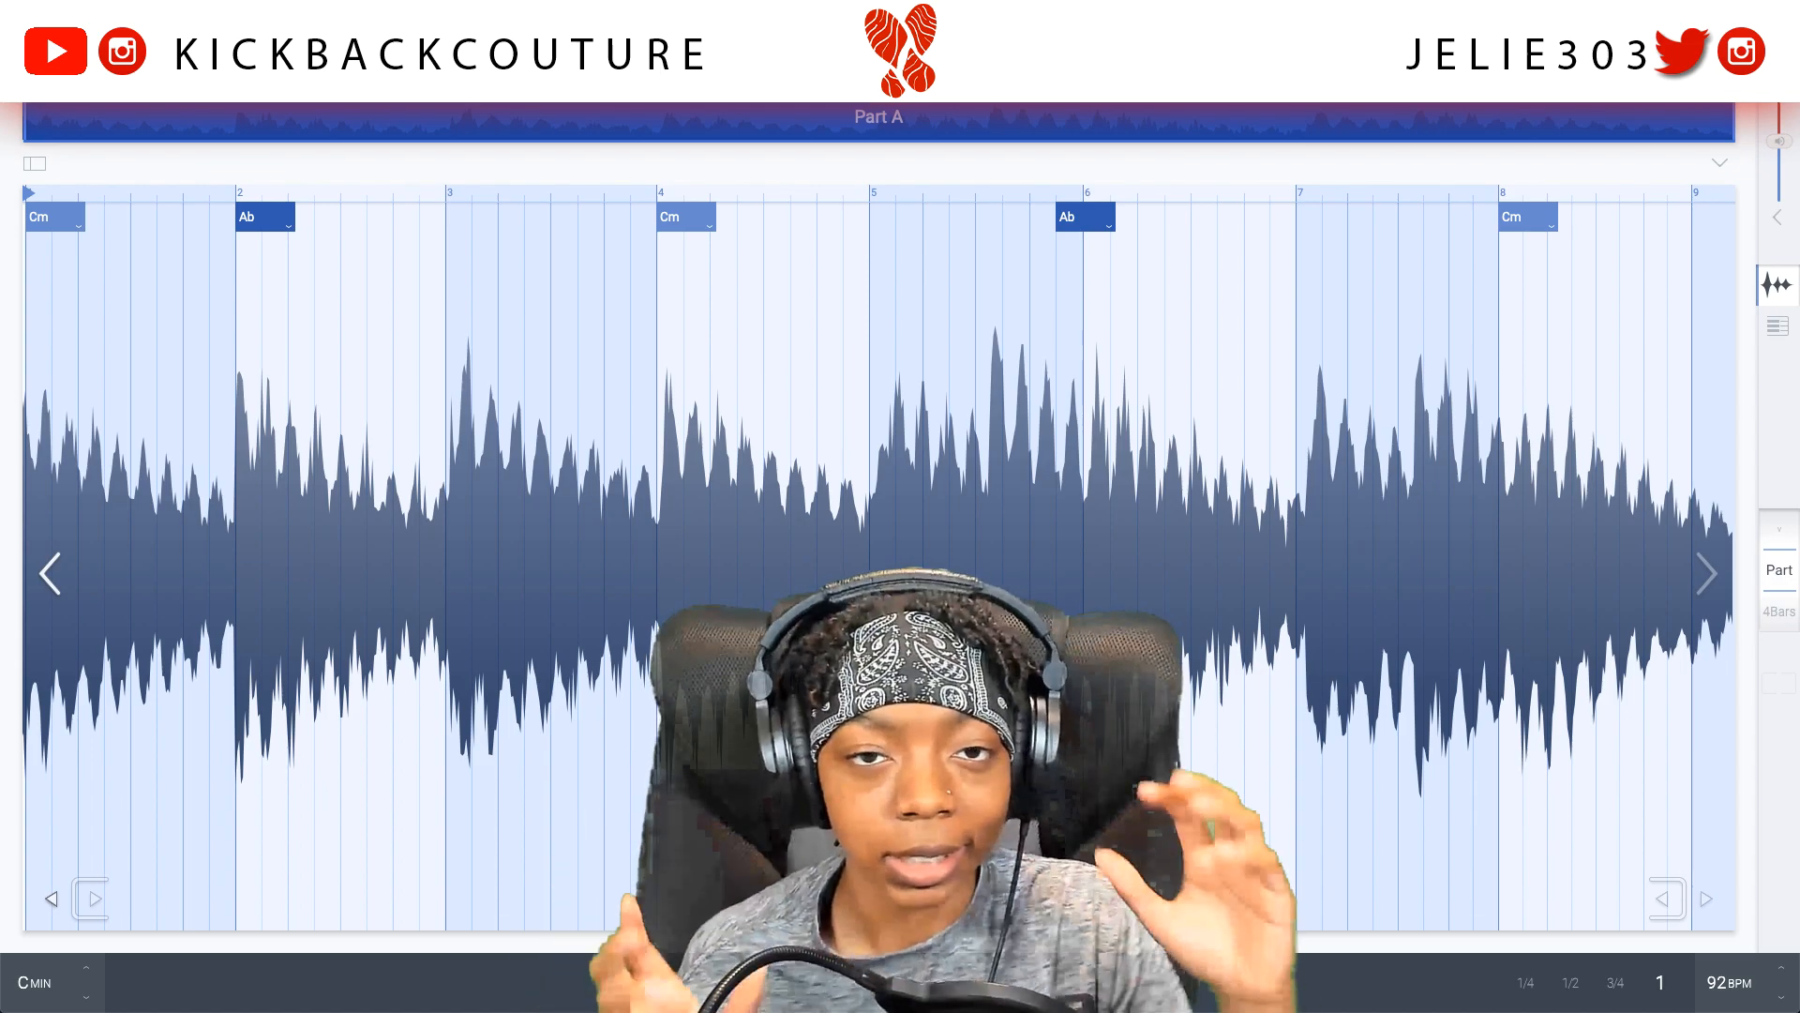
# Play the loop in deCoda, show the focus view and isolate a narrow centre region from about 100 to 450 Hz.
pyautogui.press('space')
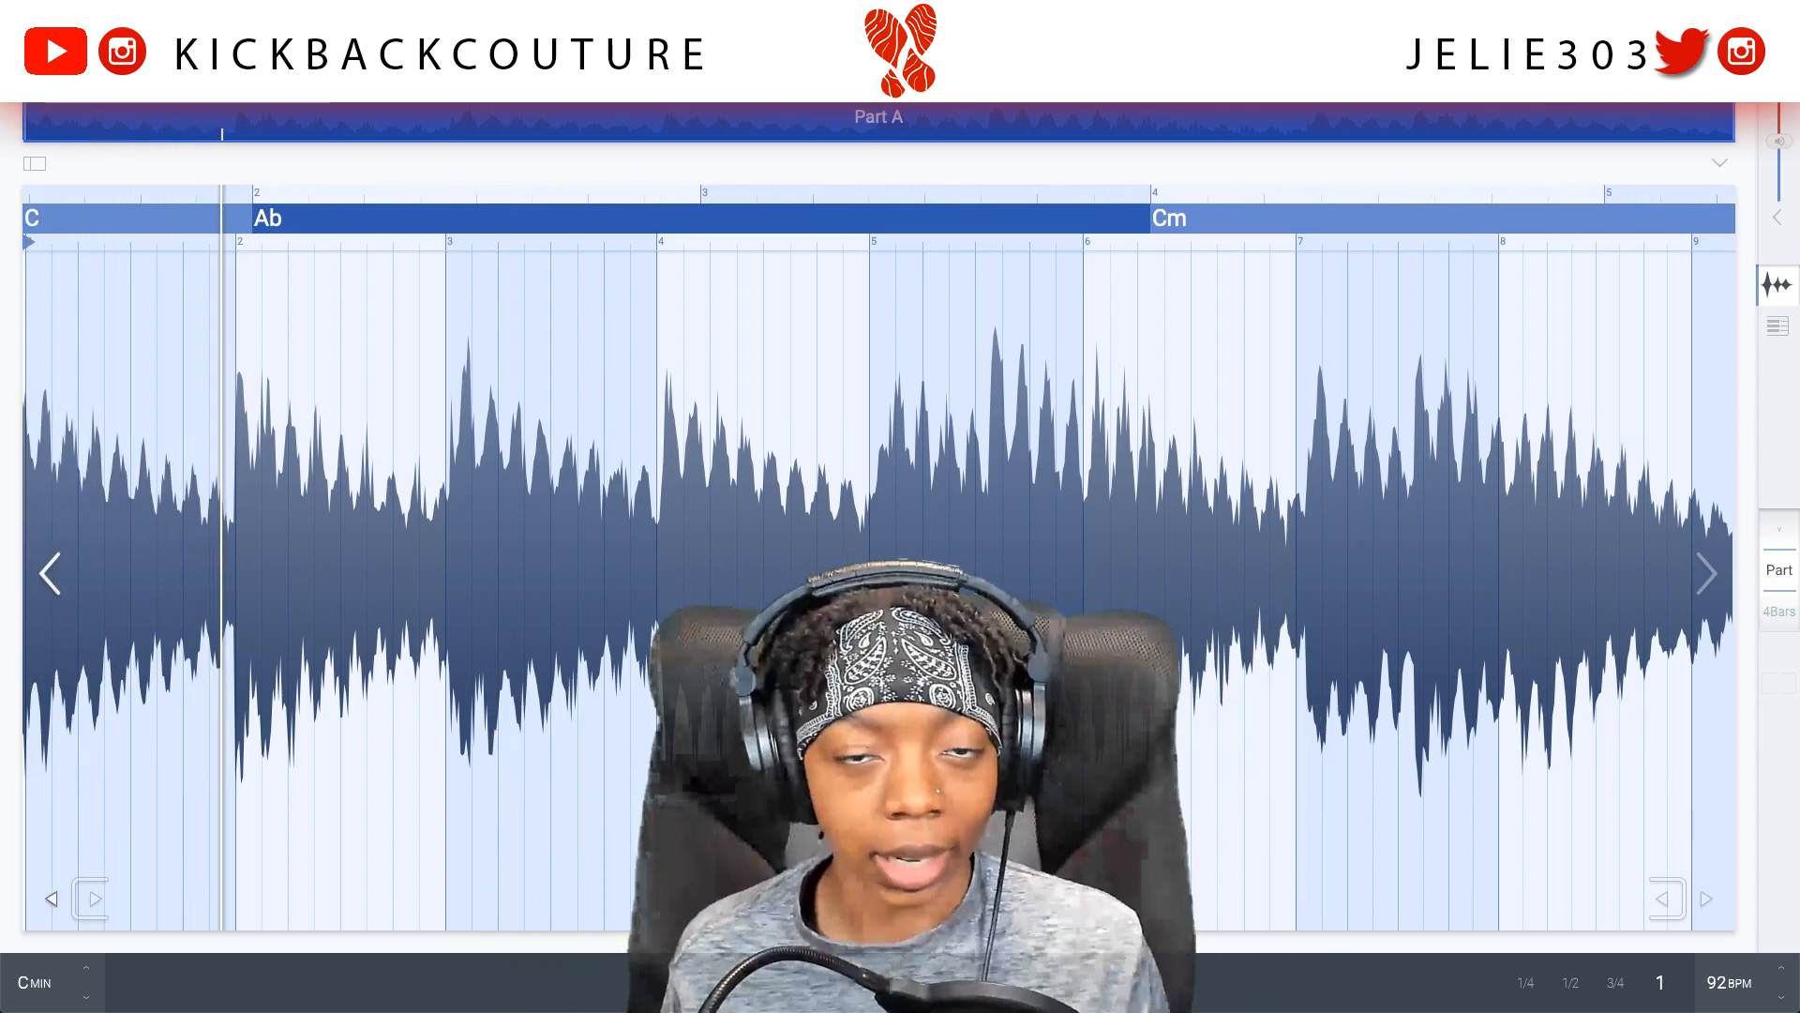
pyautogui.press('f')
pyautogui.moveTo(1439, 608)
pyautogui.mouseDown()
pyautogui.moveTo(1482, 663)
pyautogui.moveTo(1509, 808)
pyautogui.moveTo(1435, 776)
pyautogui.mouseUp()
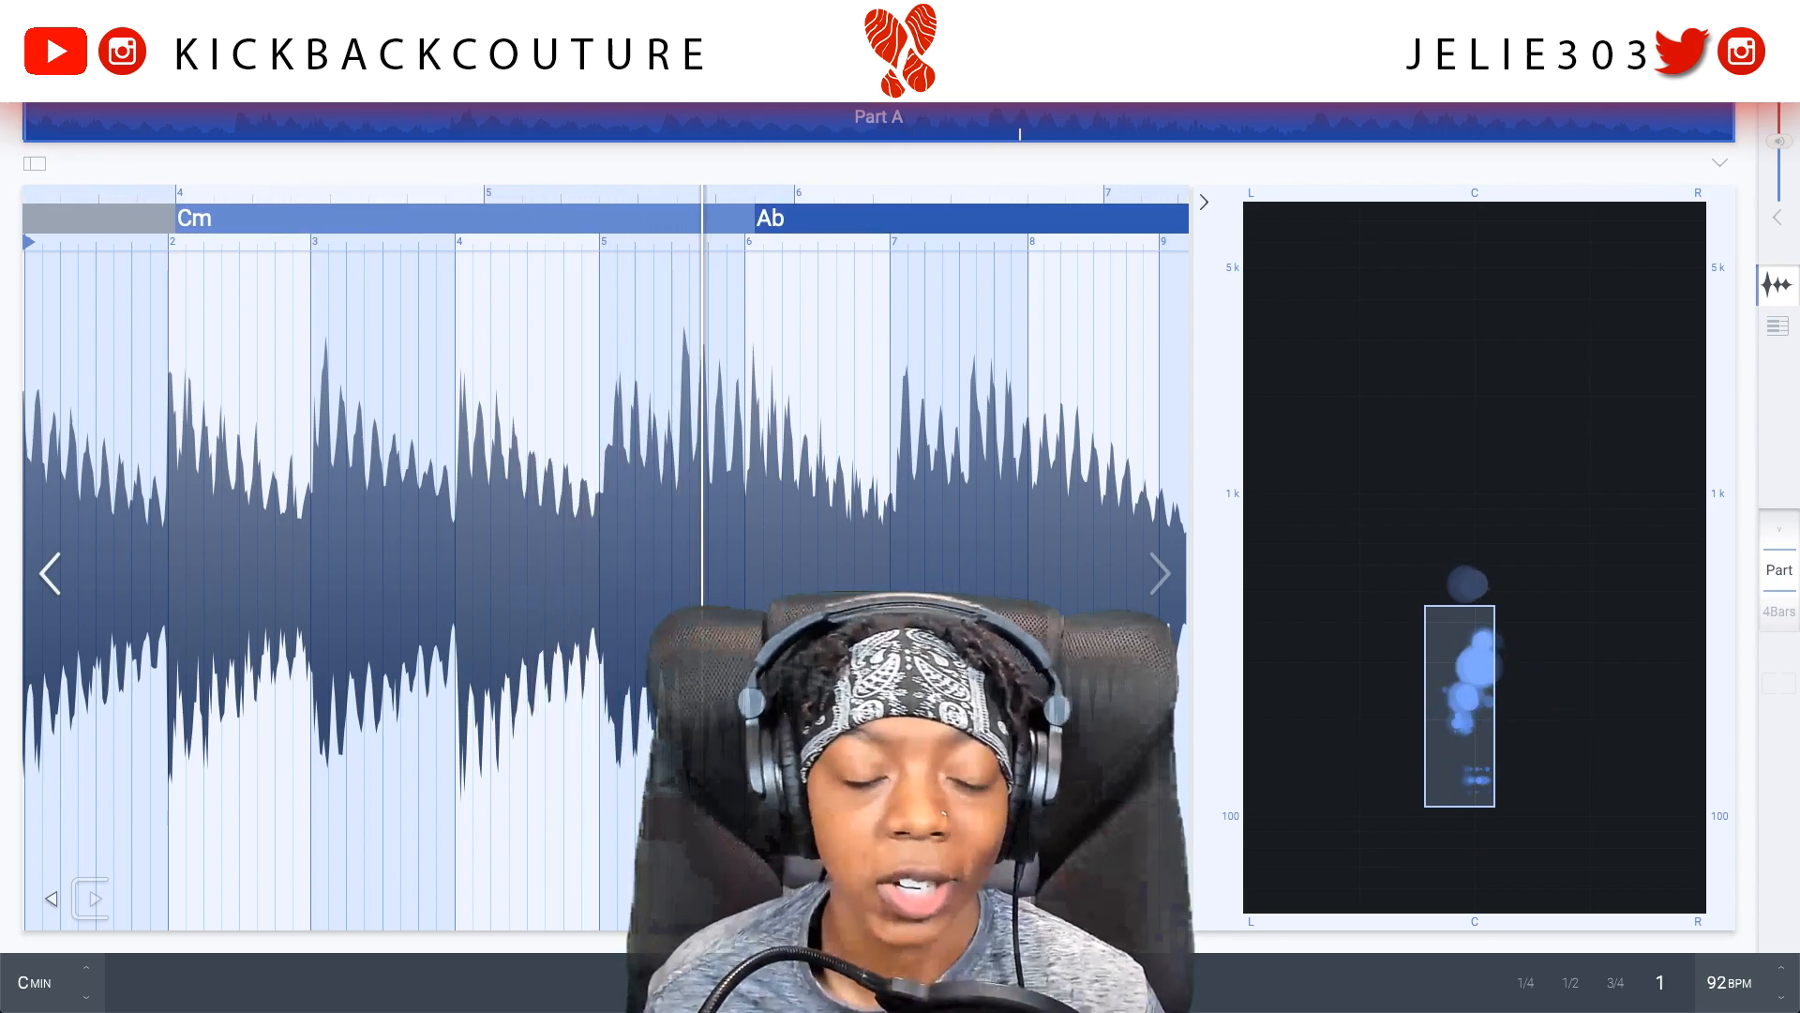
# Widen the focus region to the full stereo width and move it to the frequencies above about 2 kHz.
pyautogui.click(1384, 824)
pyautogui.moveTo(1472, 712); pyautogui.dragTo(1706, 659)
pyautogui.moveTo(1369, 649); pyautogui.dragTo(1350, 301)
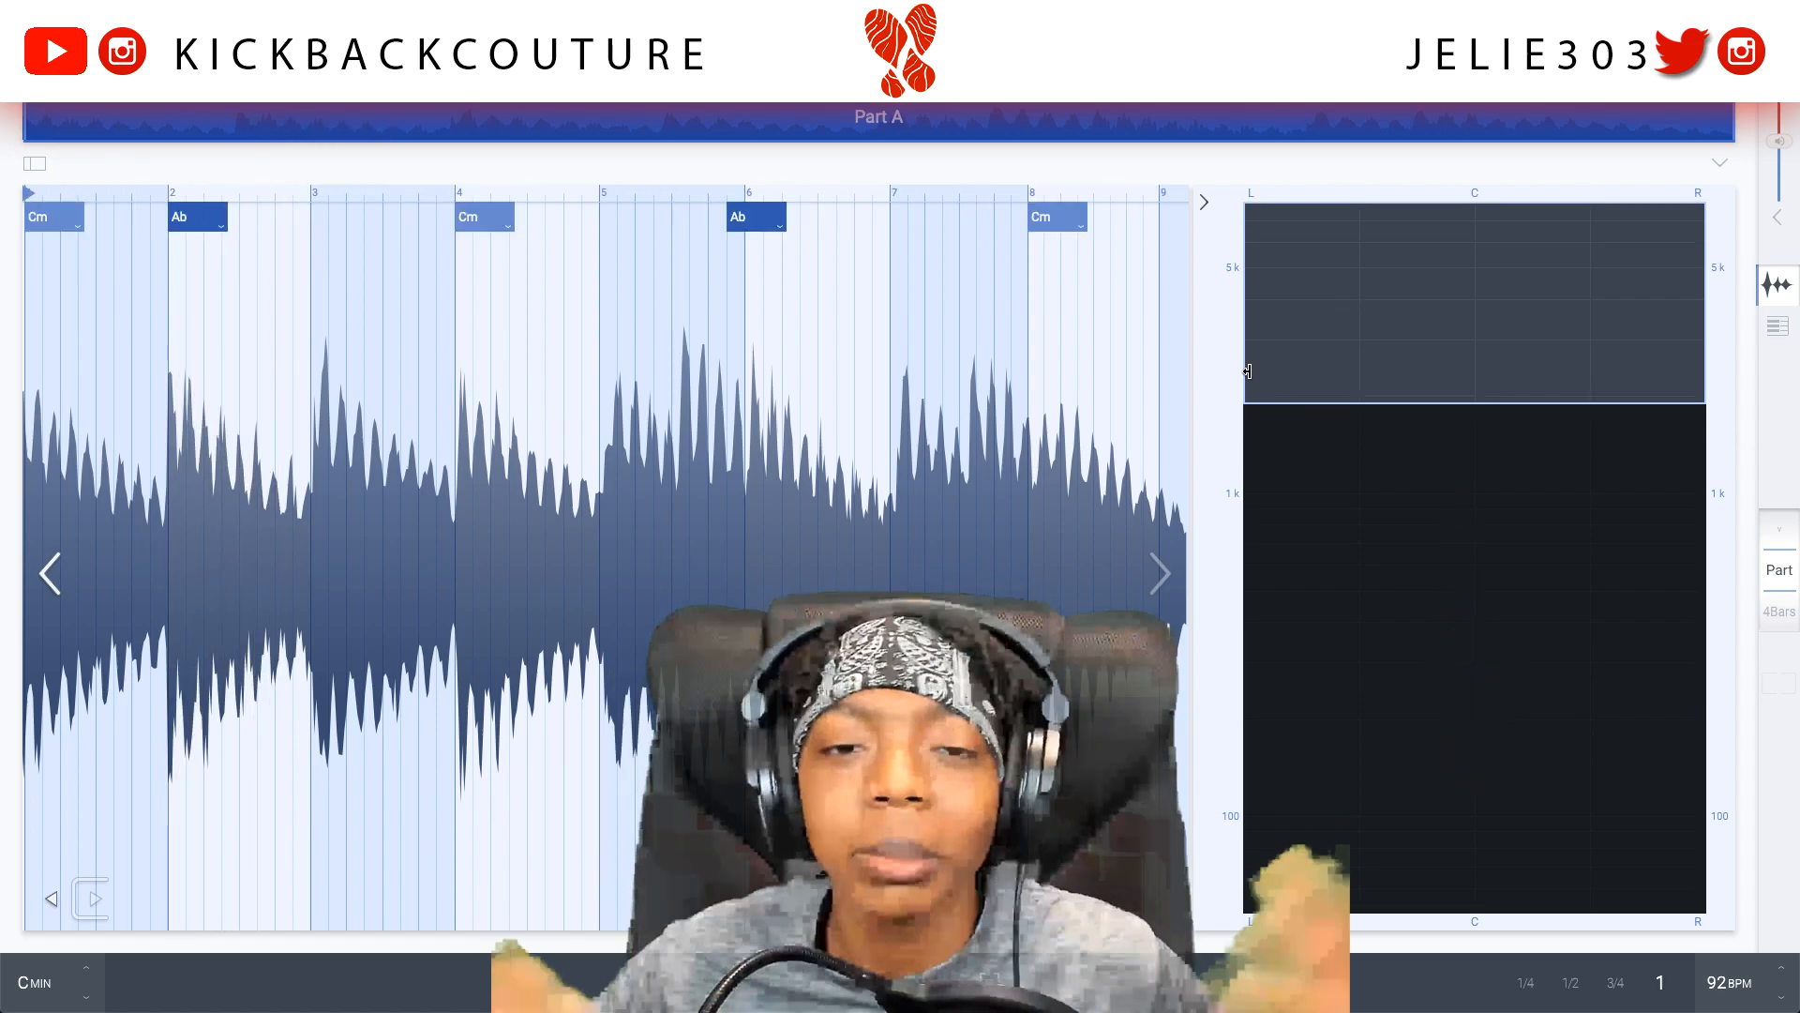